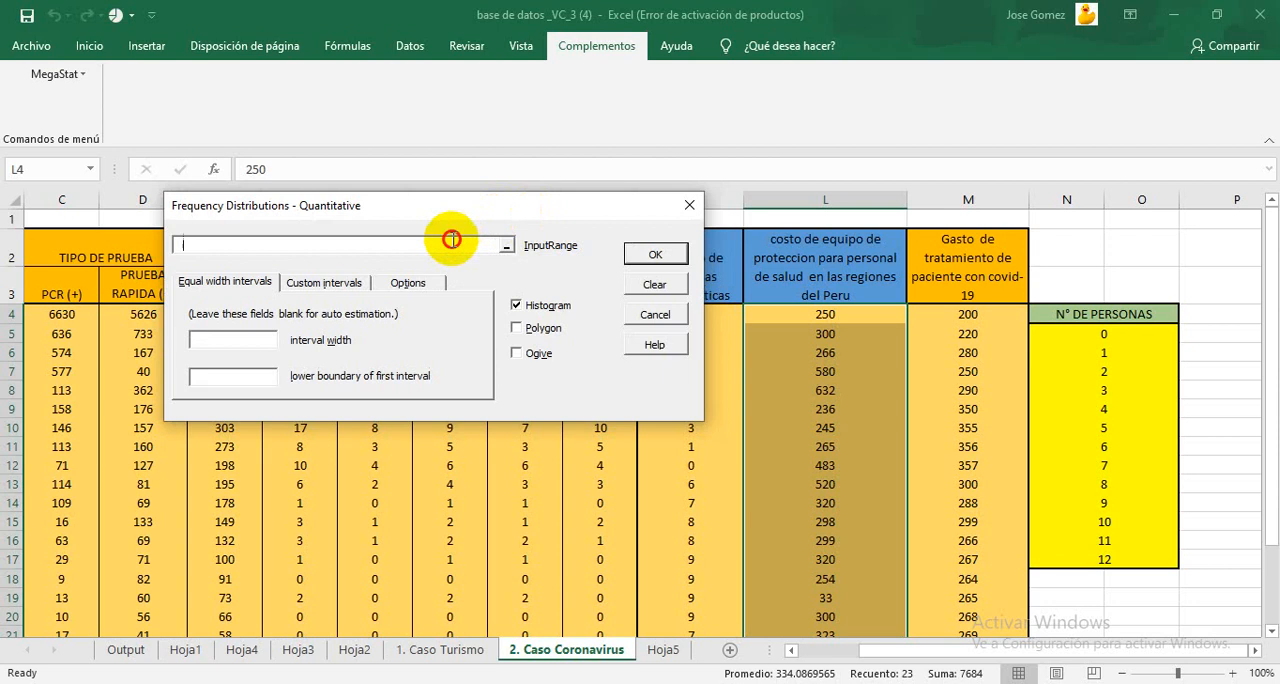
# Step: Set the frequency distribution's input range to L2:L26 of the '2. Caso Coronavirus' sheet and the interval width to 100
pyautogui.click(830, 268)
pyautogui.moveTo(830, 268); pyautogui.dragTo(827, 580)
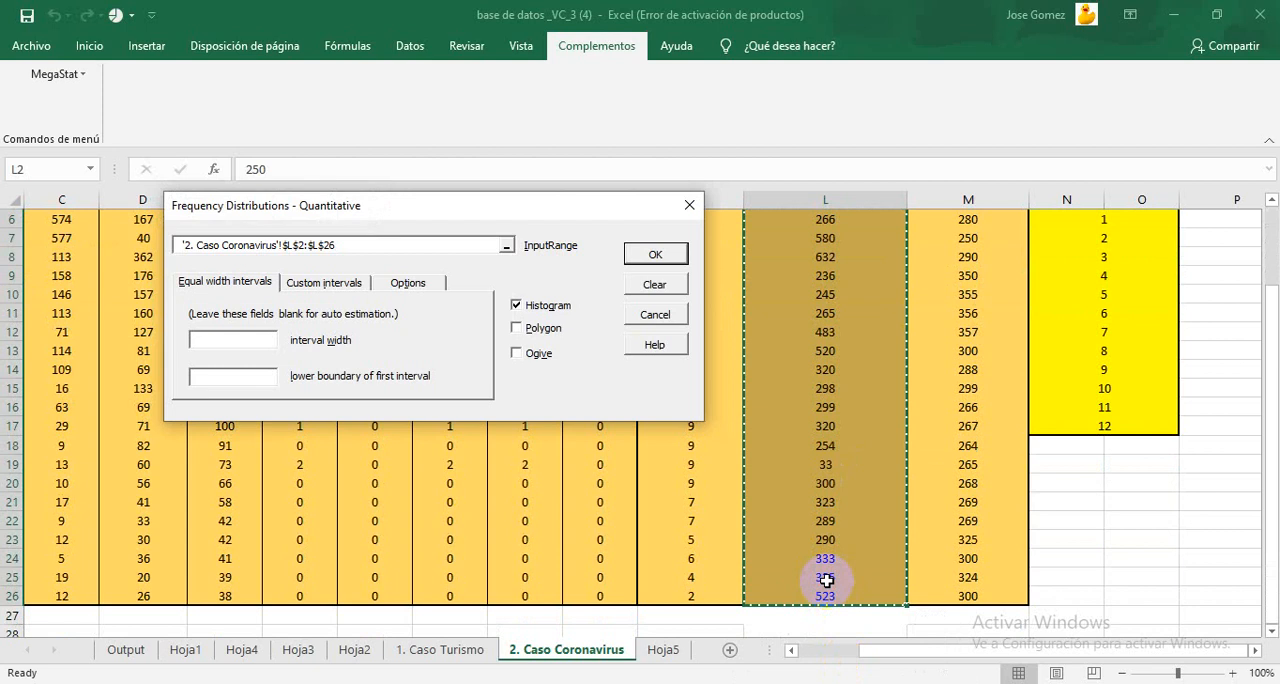
pyautogui.click(250, 337)
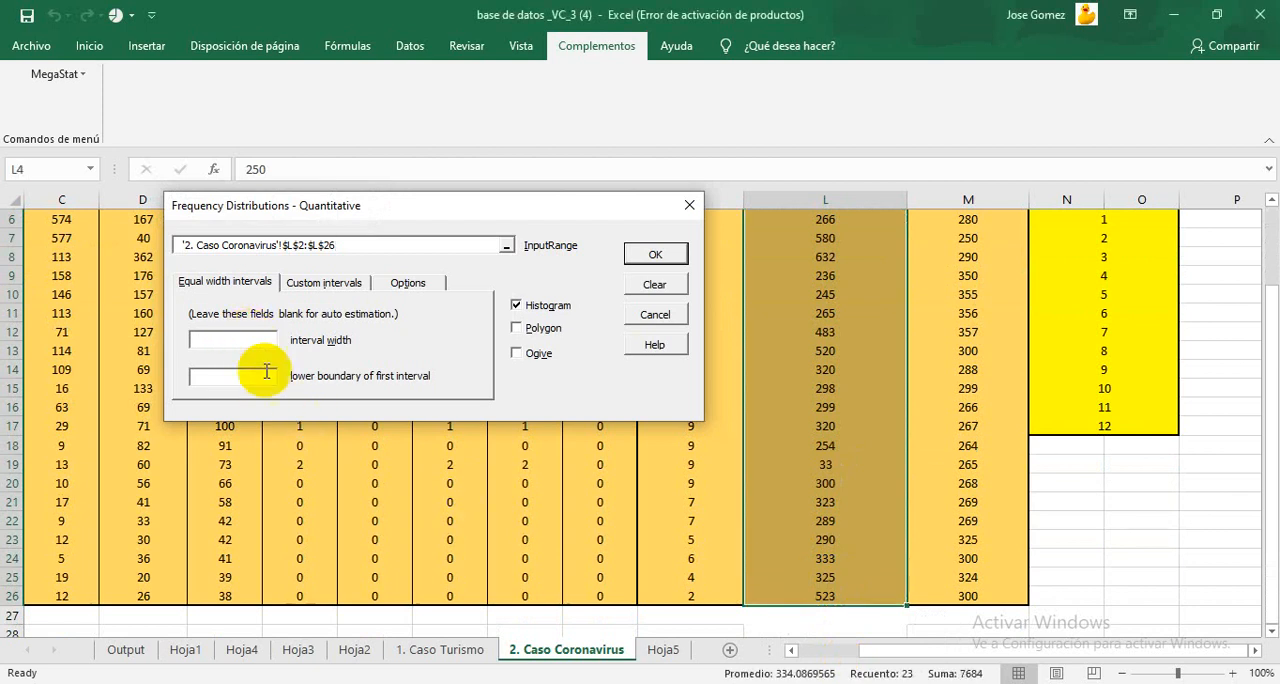
pyautogui.hotkey('alt', 'Tab')
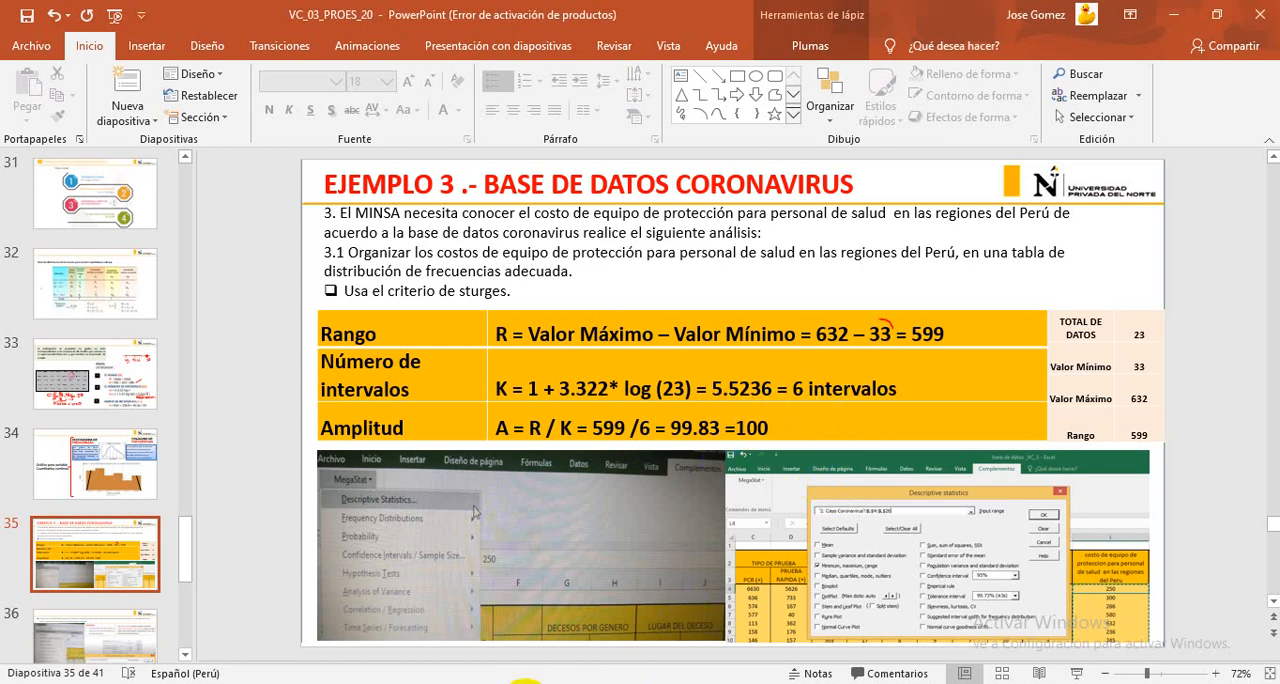
pyautogui.click(525, 683)
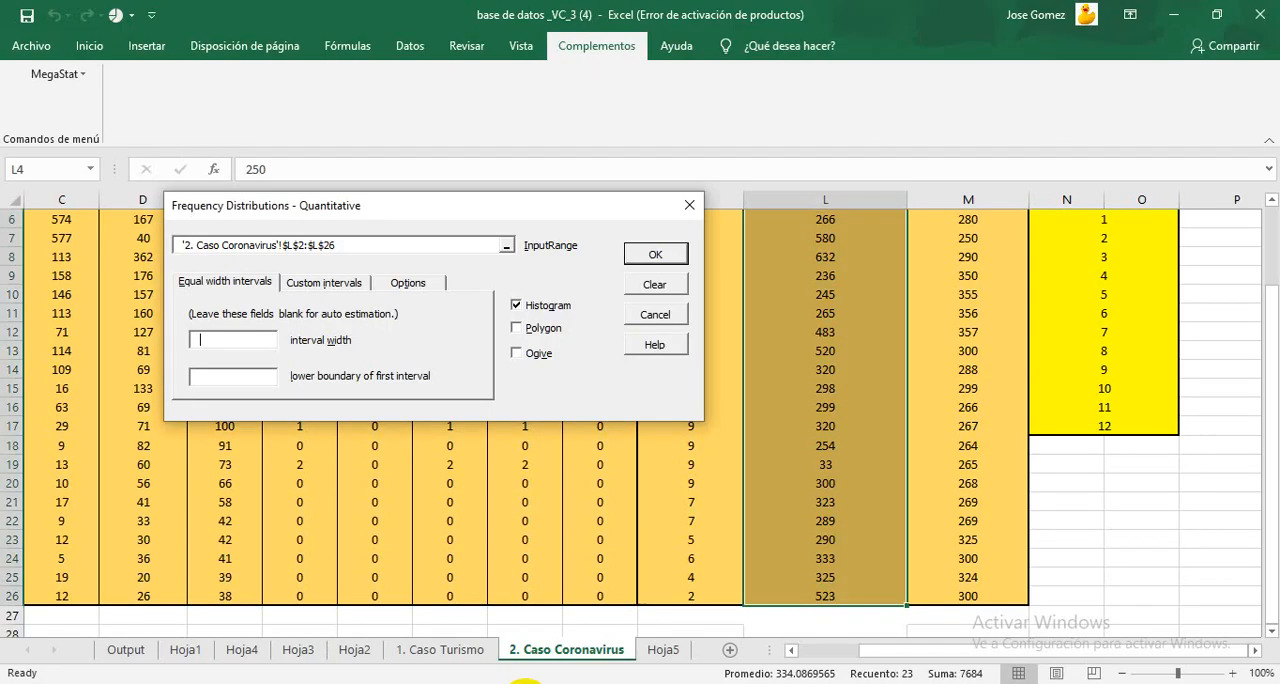
pyautogui.click(266, 338)
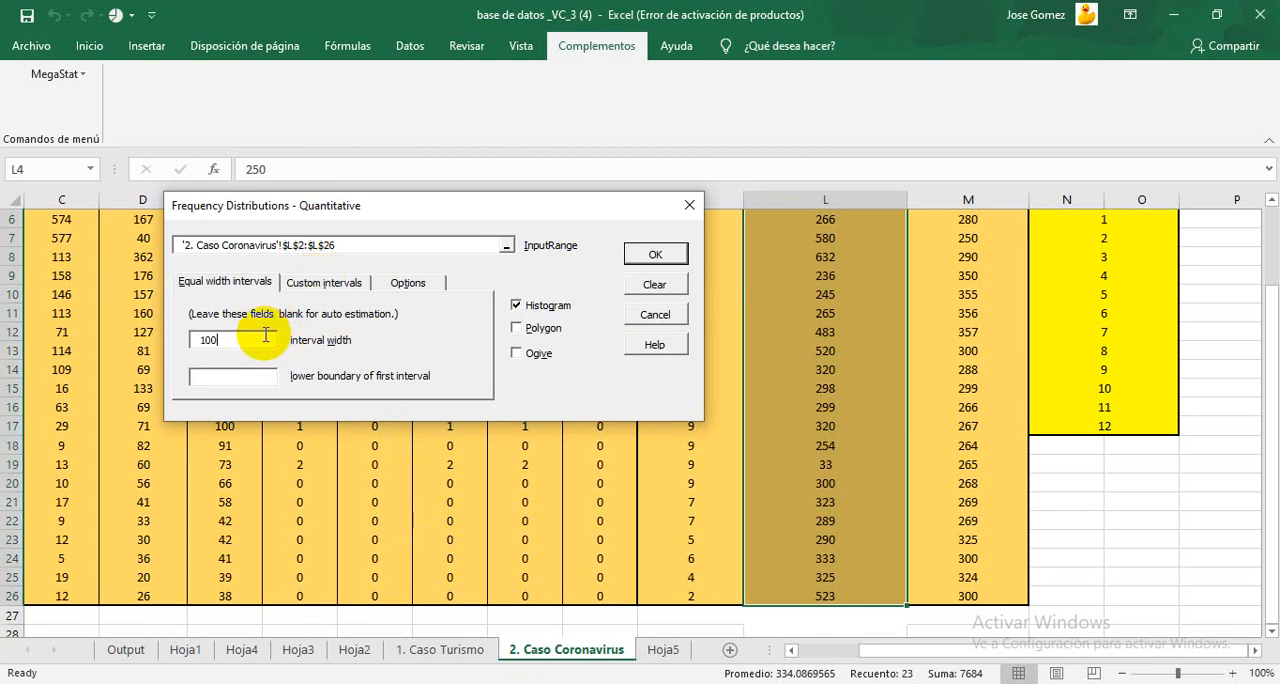
pyautogui.write('100')
pyautogui.click(230, 374)
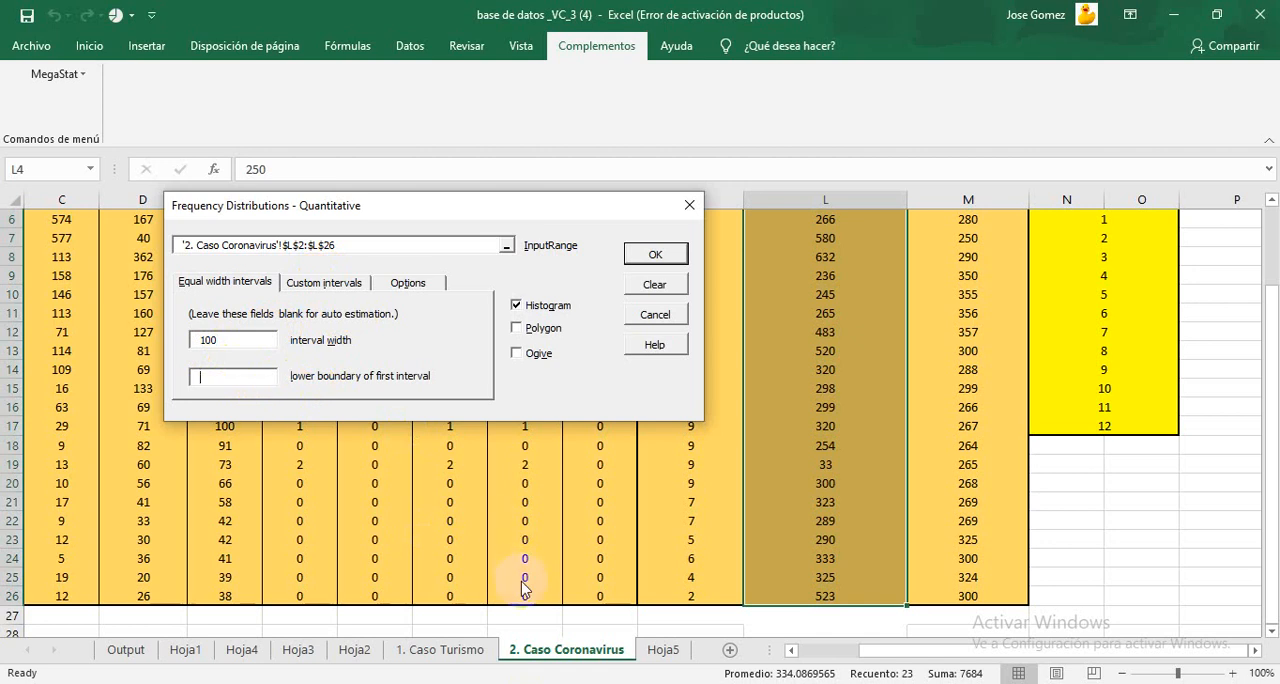
# Step: Check the minimum value on the PowerPoint slide and set the lower boundary of the first interval to 33 in Excel
pyautogui.click(573, 683)
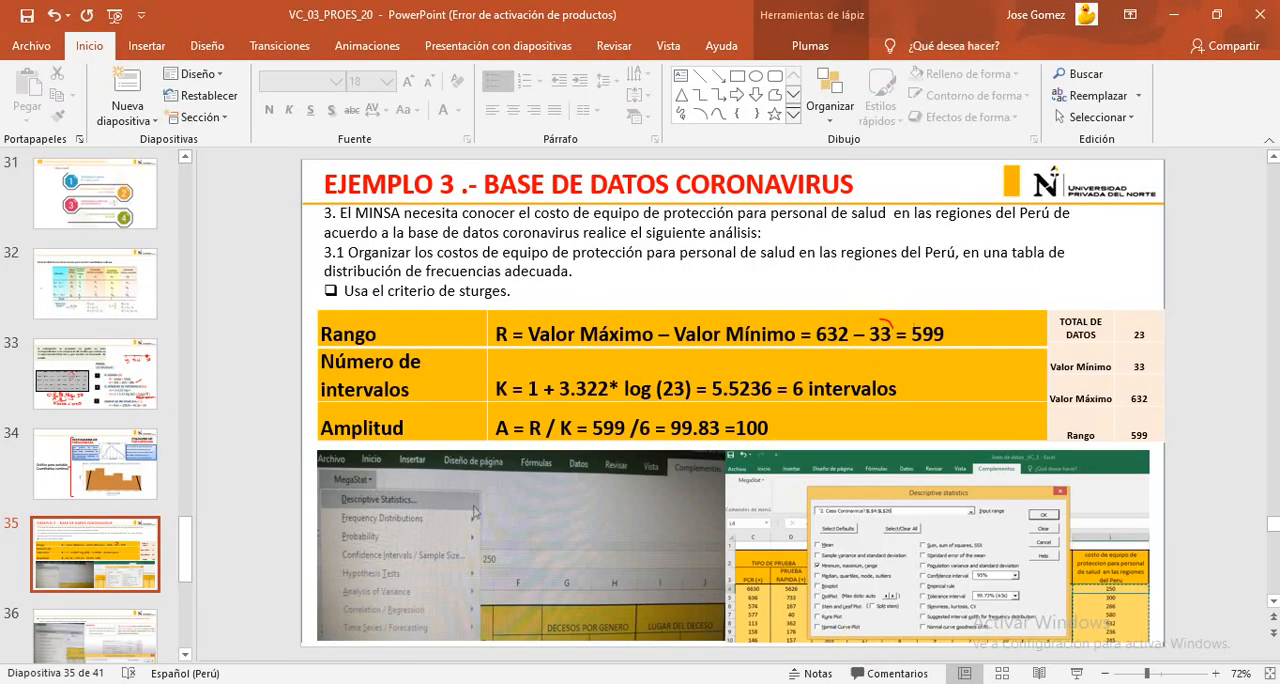
pyautogui.click(520, 682)
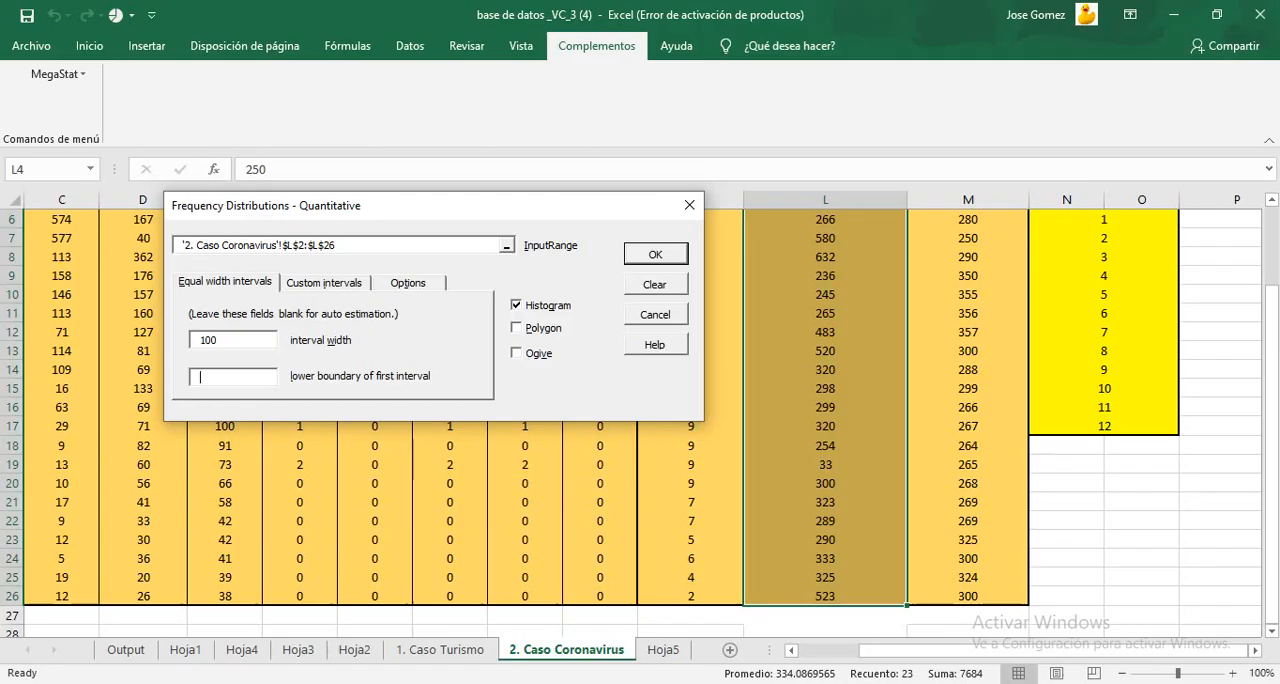
pyautogui.click(271, 374)
pyautogui.write('33')
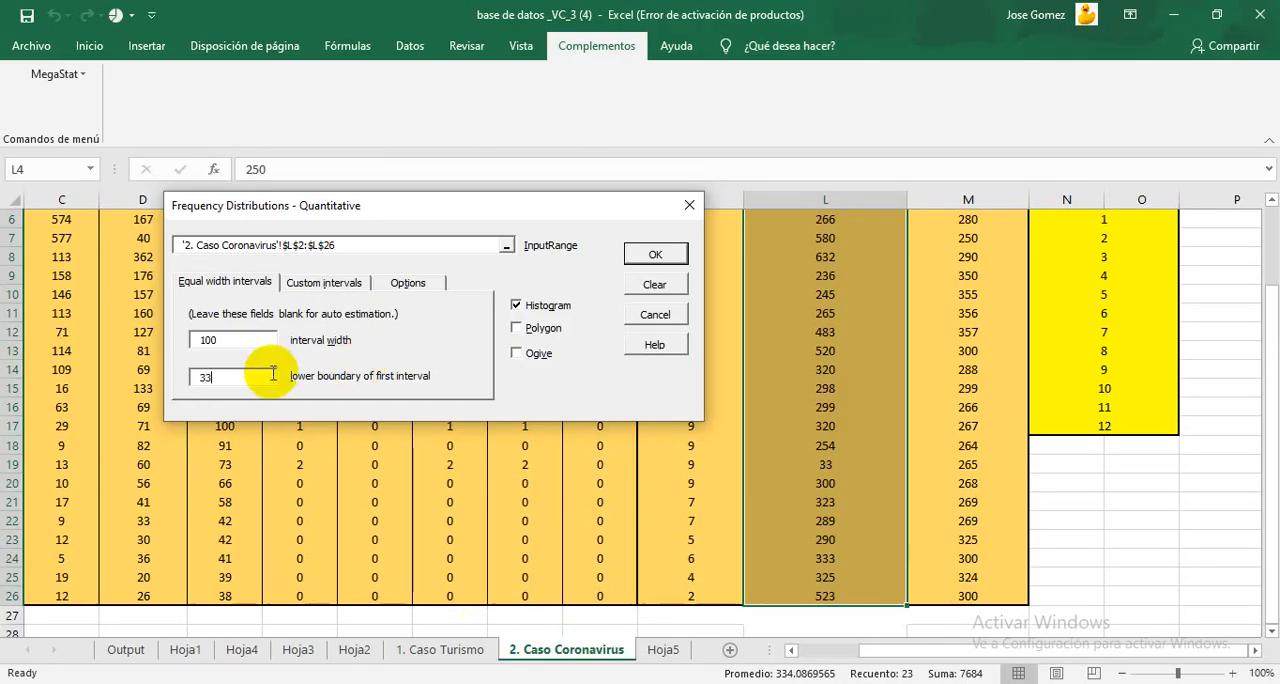
# Step: Include the Polygon and Ogive charts and generate the quantitative frequency distribution
pyautogui.click(515, 329)
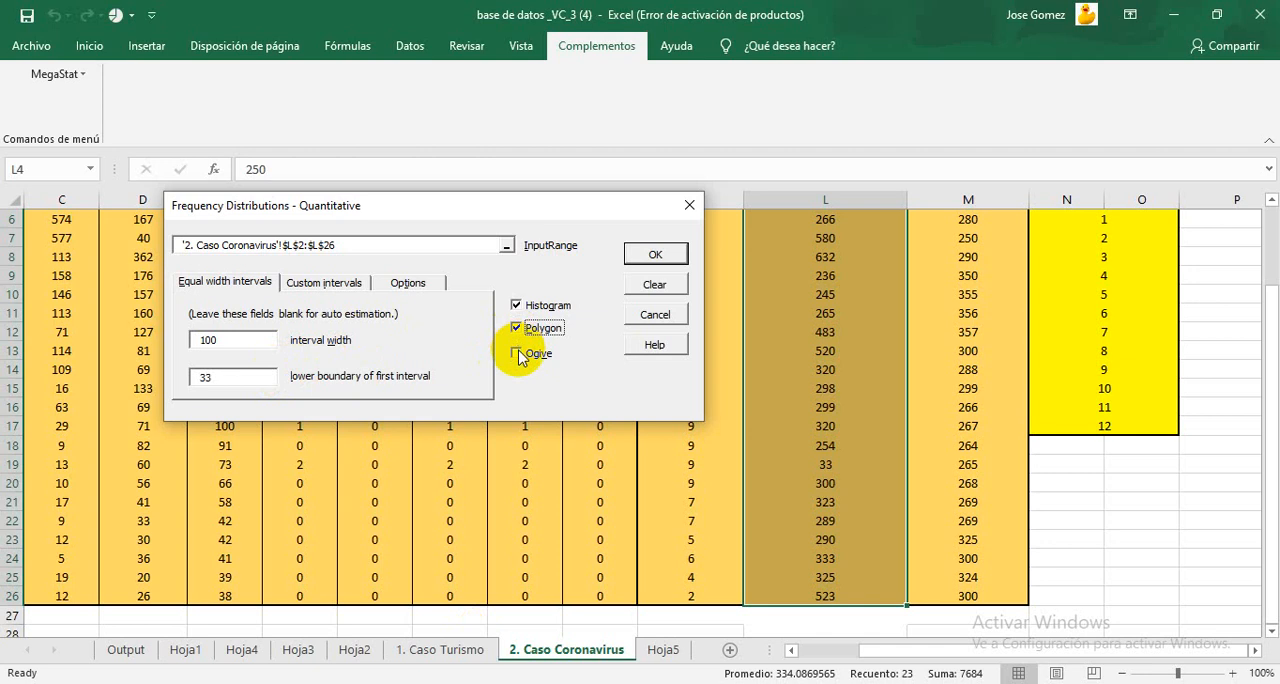
pyautogui.click(517, 354)
pyautogui.click(644, 250)
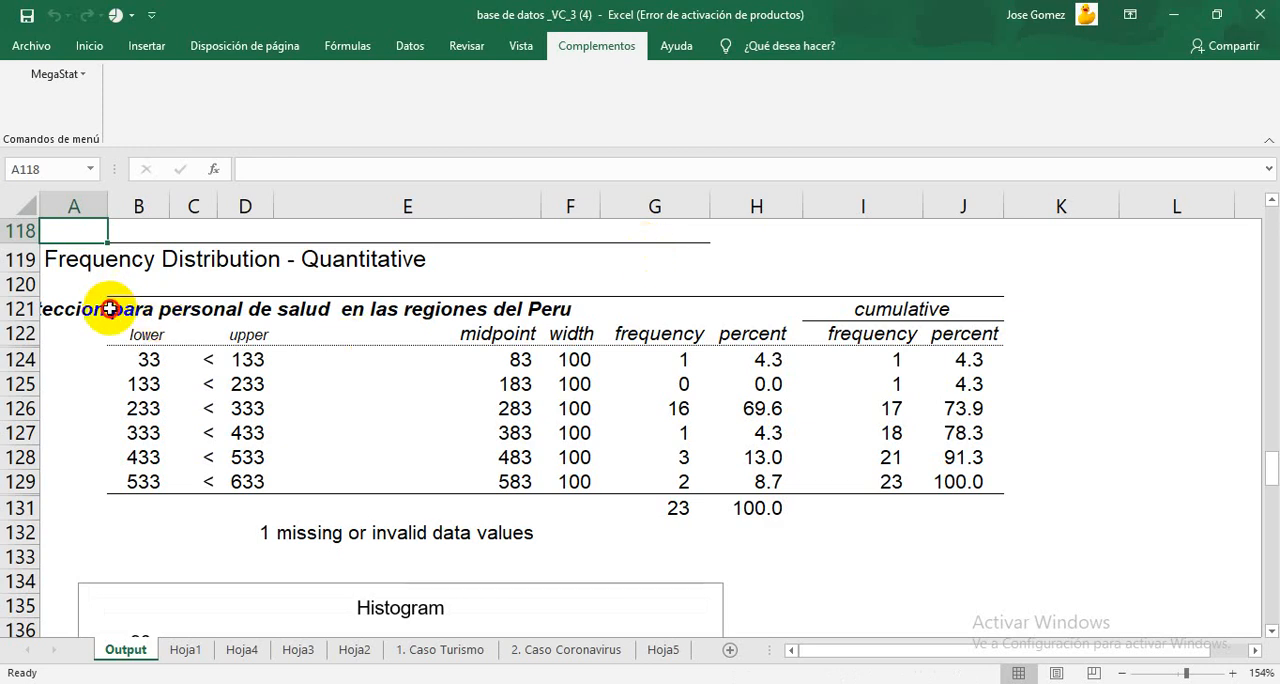
# Step: Copy the frequency distribution table in A121:J131 of the Output sheet, from its title row through the totals row
pyautogui.moveTo(110, 309); pyautogui.dragTo(987, 516)
pyautogui.rightClick(945, 580)
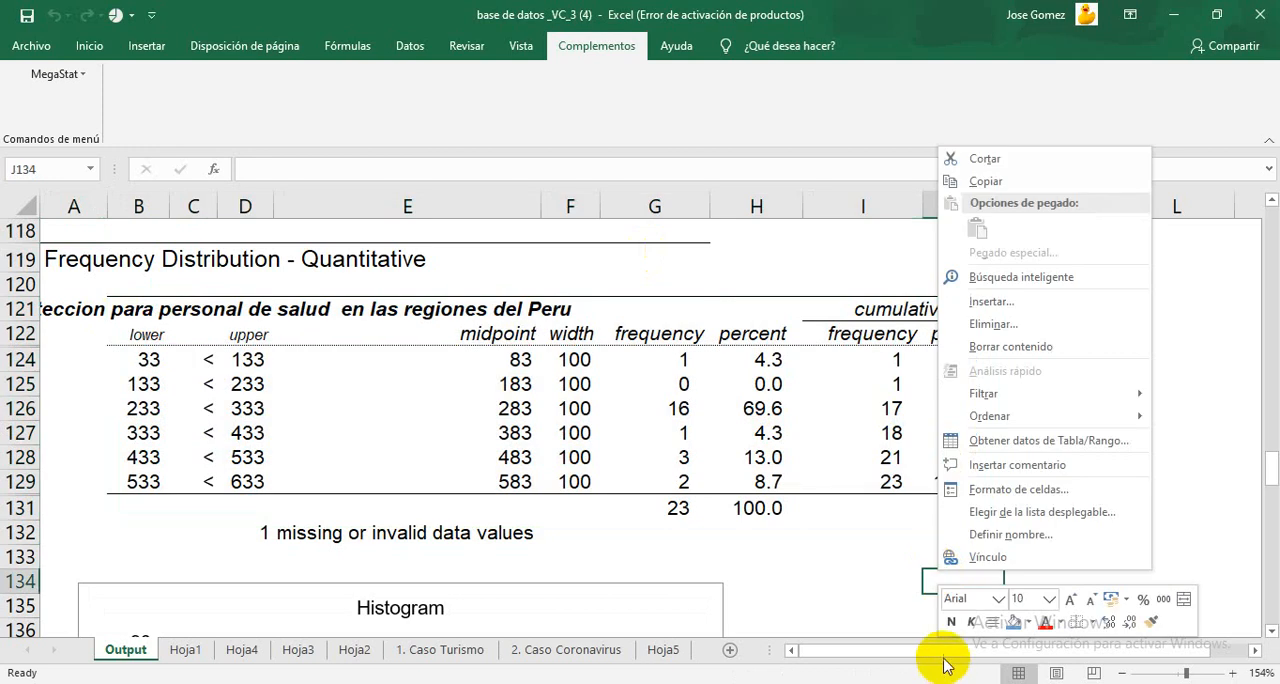
pyautogui.click(922, 653)
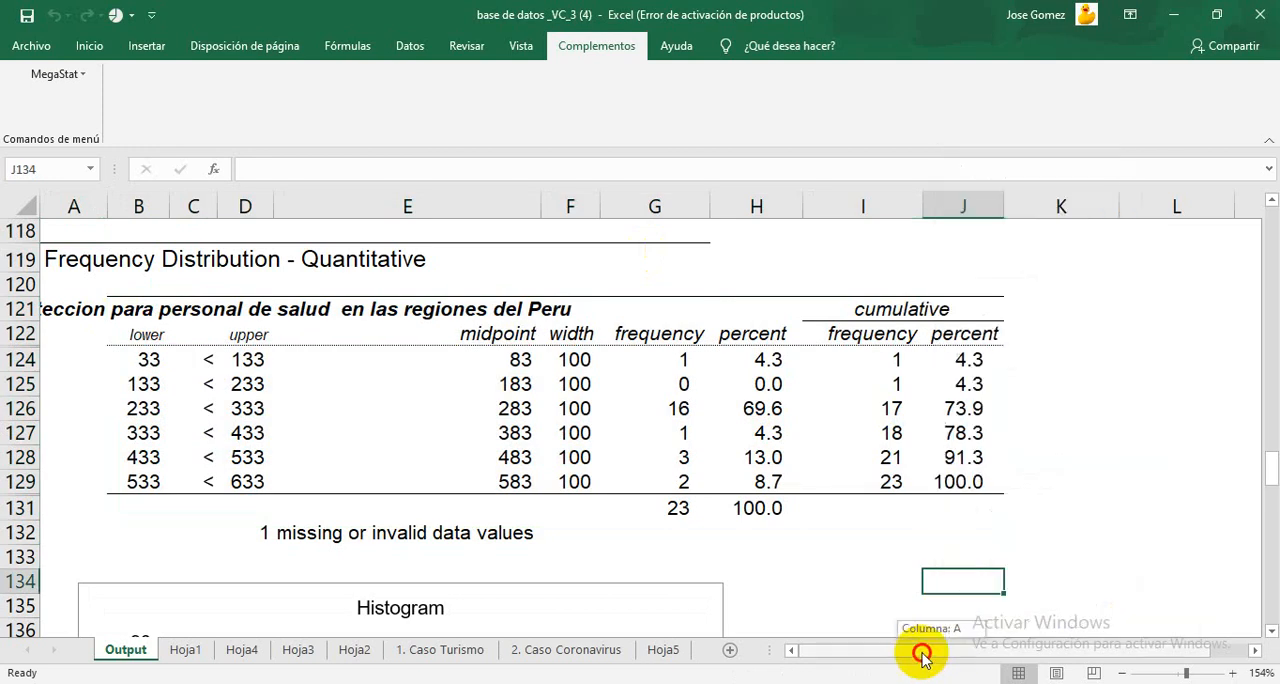
pyautogui.click(53, 313)
pyautogui.moveTo(53, 313); pyautogui.dragTo(969, 510)
pyautogui.hotkey('ctrl', 'c')
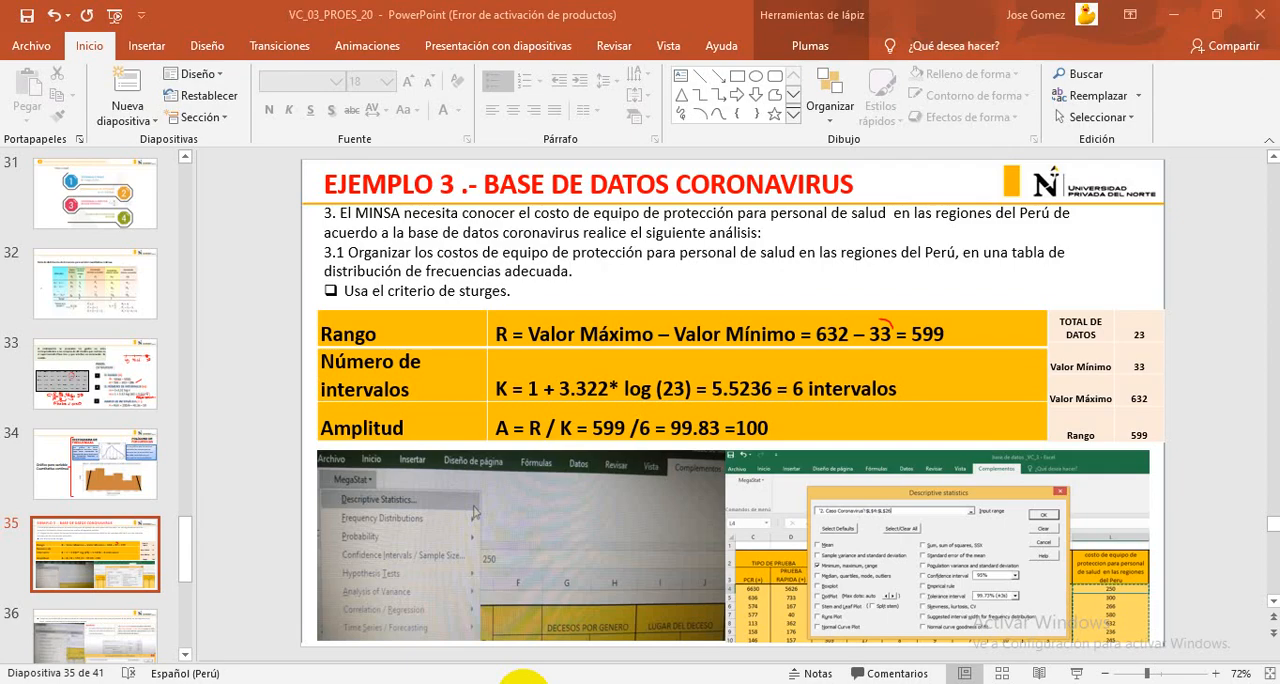
# Step: Add a new worksheet and paste the copied frequency table at cell E4
pyautogui.click(512, 680)
pyautogui.click(521, 680)
pyautogui.click(735, 651)
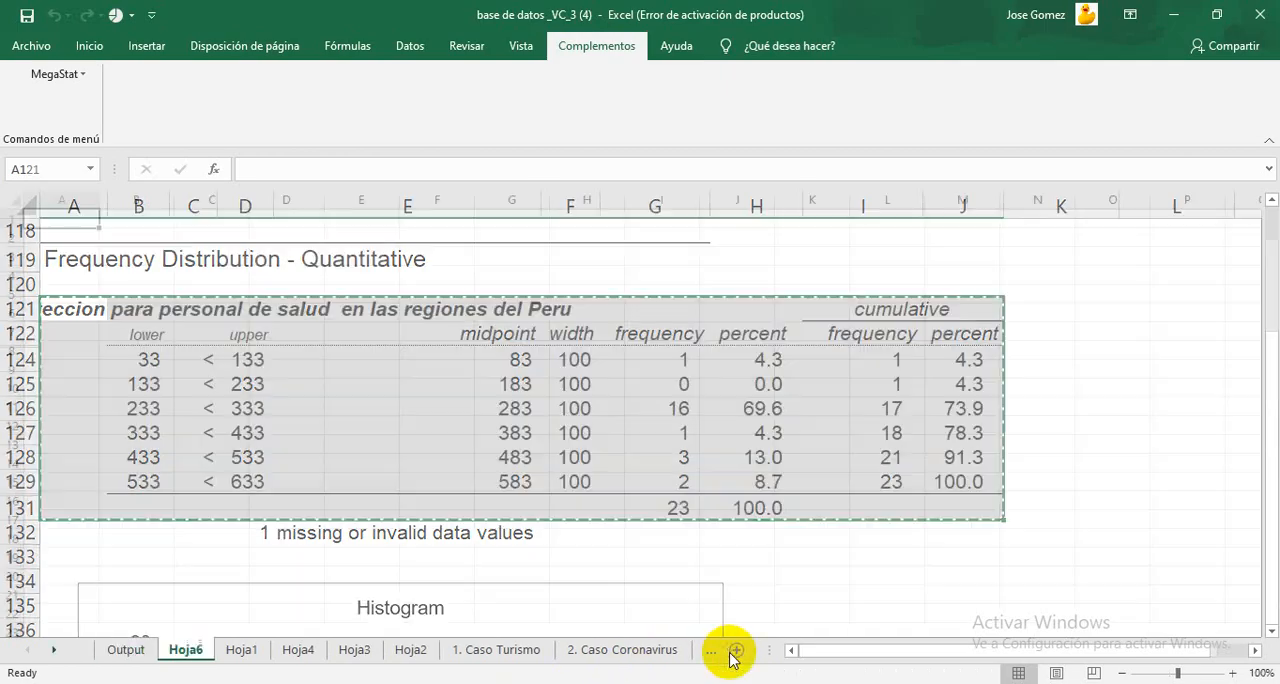
pyautogui.click(360, 260)
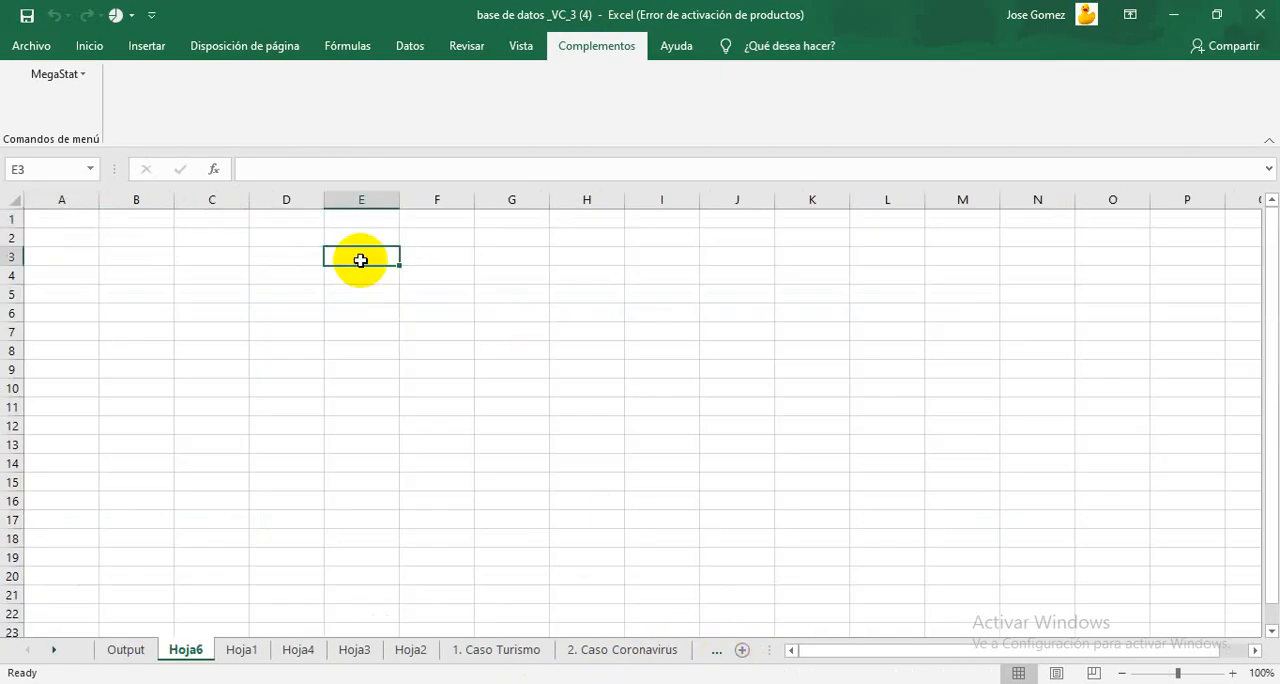
pyautogui.click(355, 274)
pyautogui.hotkey('ctrl', 'v')
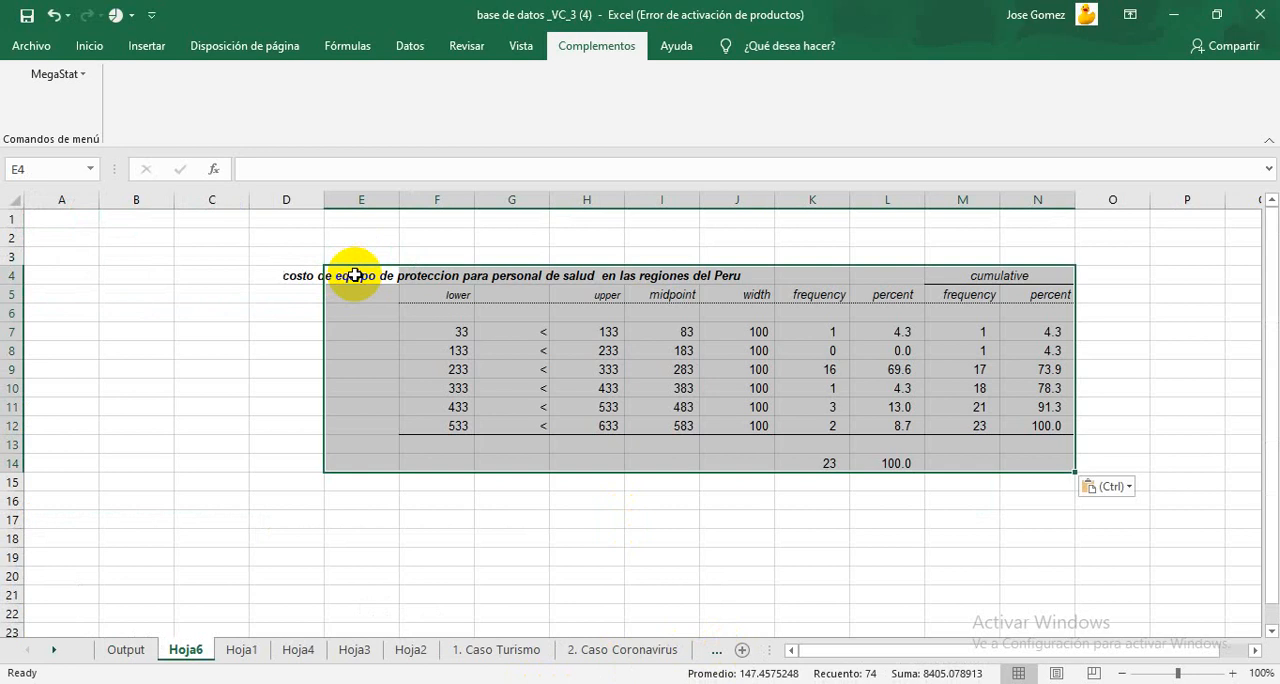
pyautogui.click(446, 476)
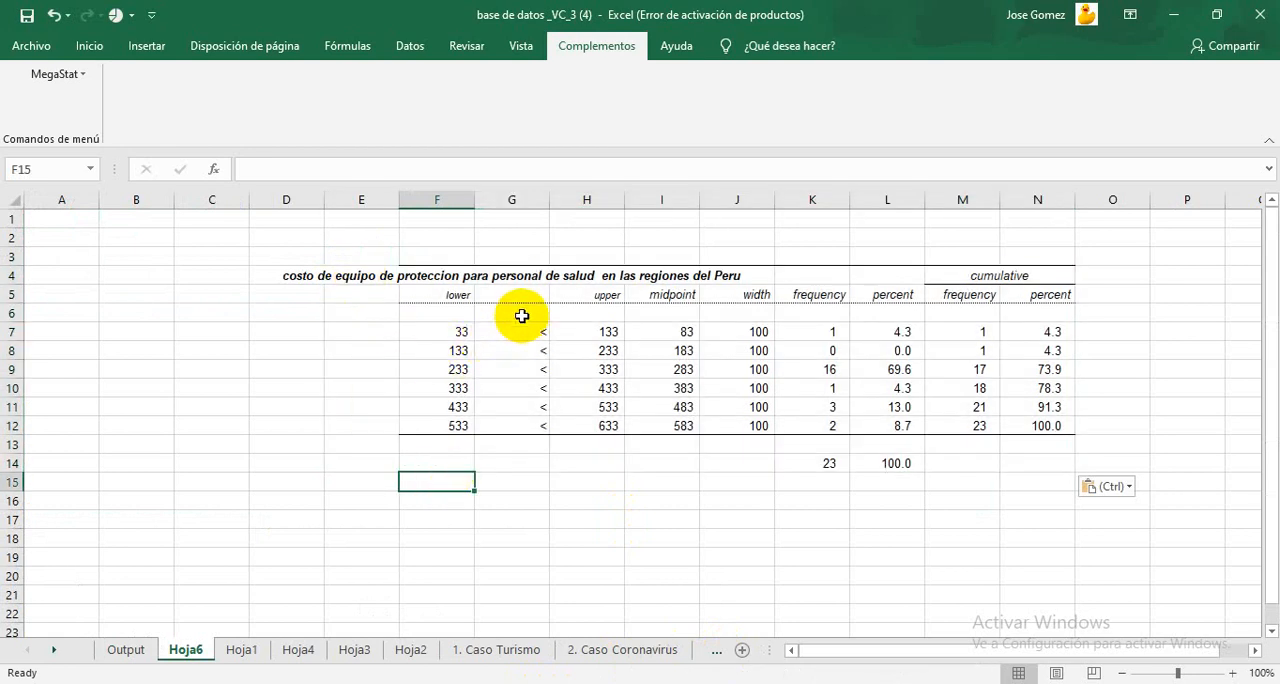
# Step: Clear the "<" symbols between the lower and upper limits in G6:G12
pyautogui.moveTo(520, 313); pyautogui.dragTo(527, 432)
pyautogui.press('Delete')
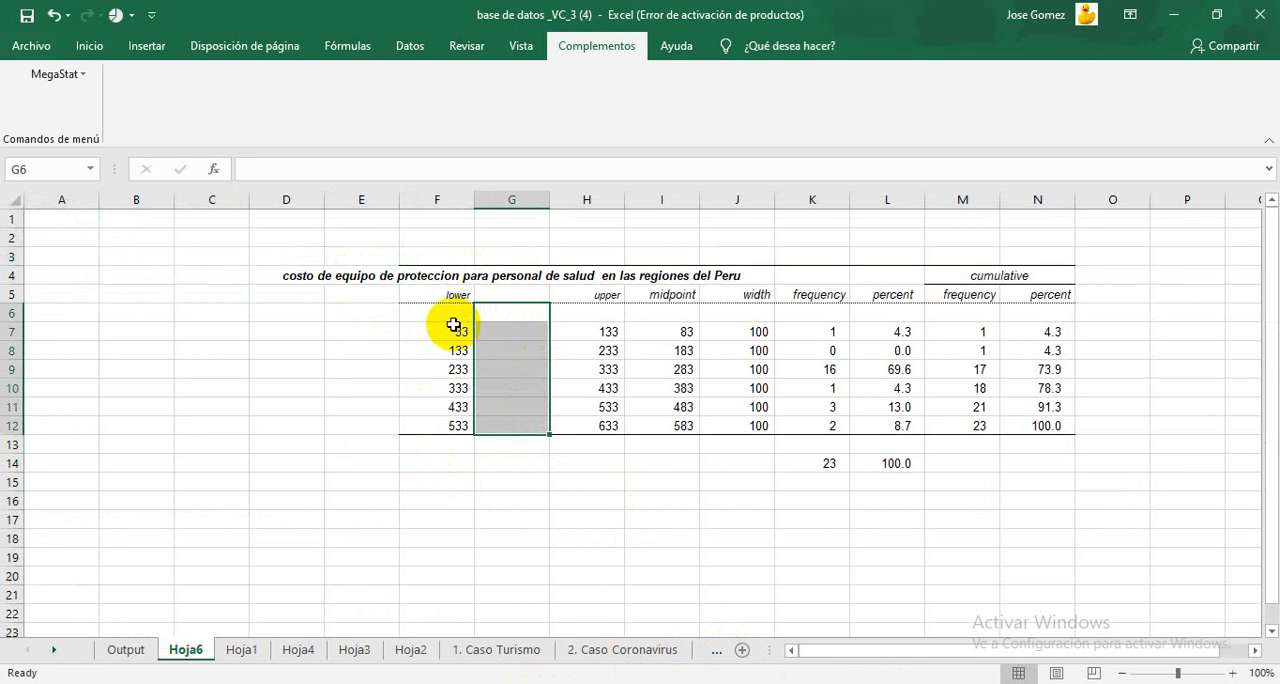
# Step: Delete the empty row 6 between the table headers and the first interval
pyautogui.click(10, 313)
pyautogui.rightClick(8, 313)
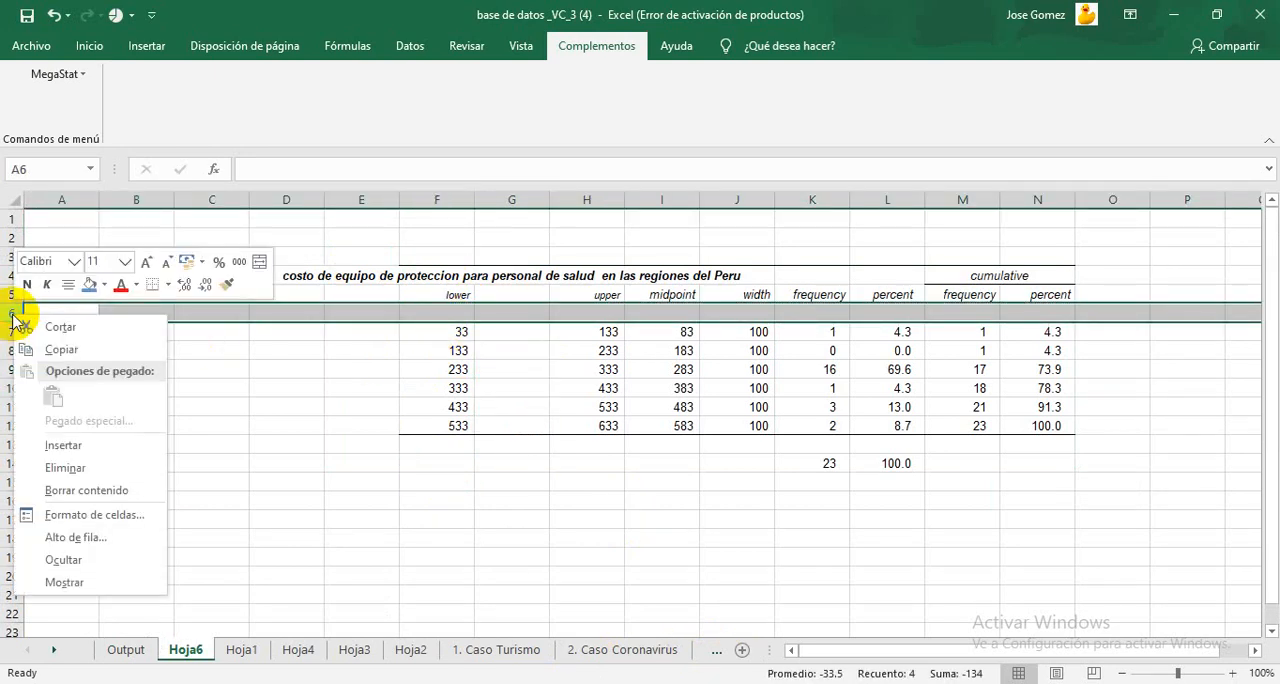
pyautogui.click(67, 467)
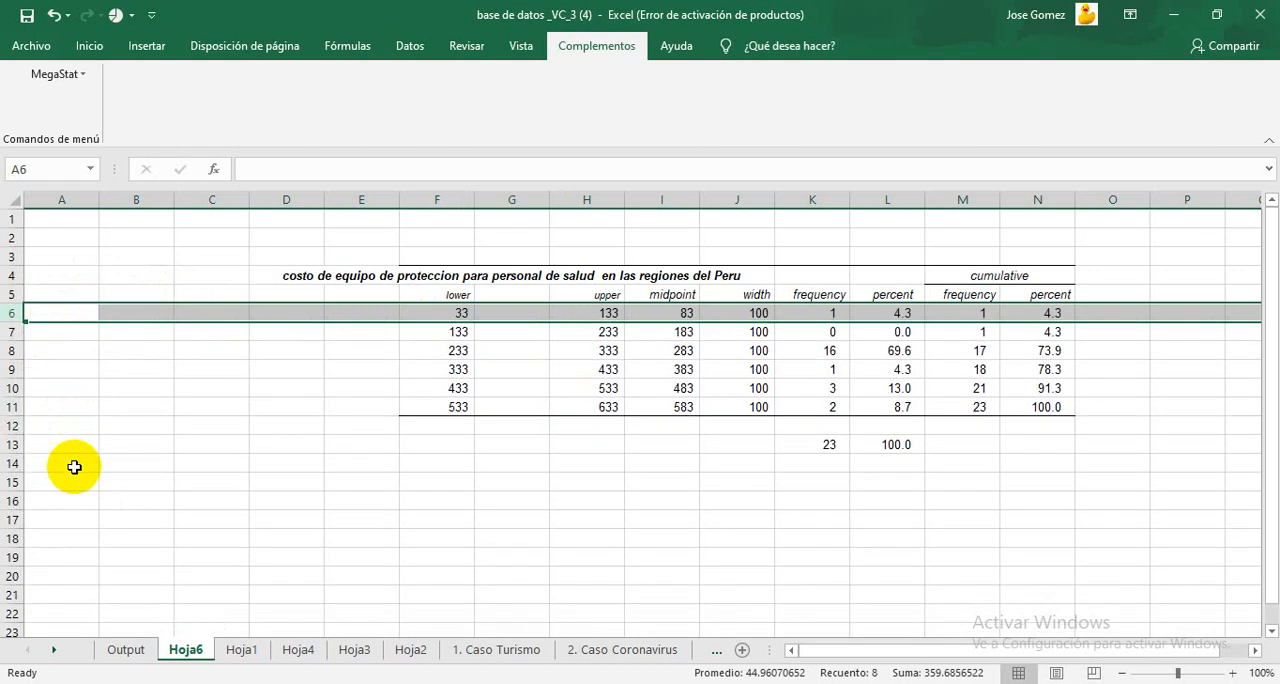
pyautogui.click(627, 458)
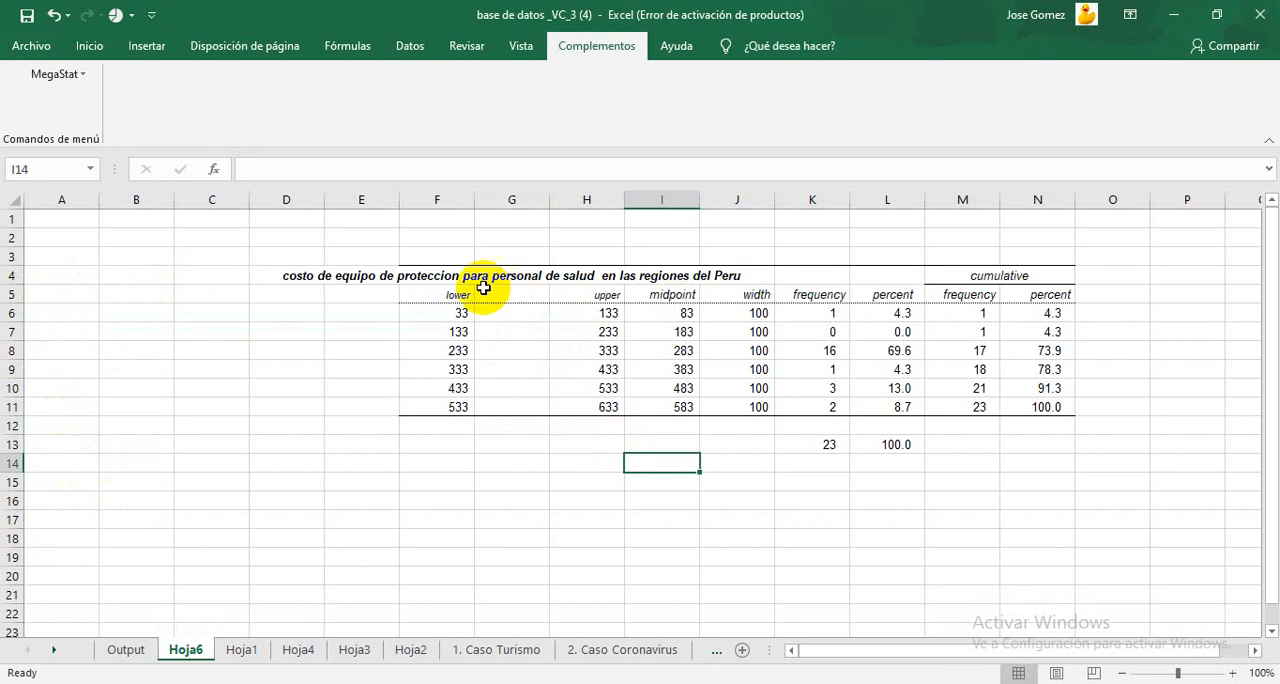
# Step: Copy the table title text from cell G4 and clear the title row cells D4:J4
pyautogui.click(279, 282)
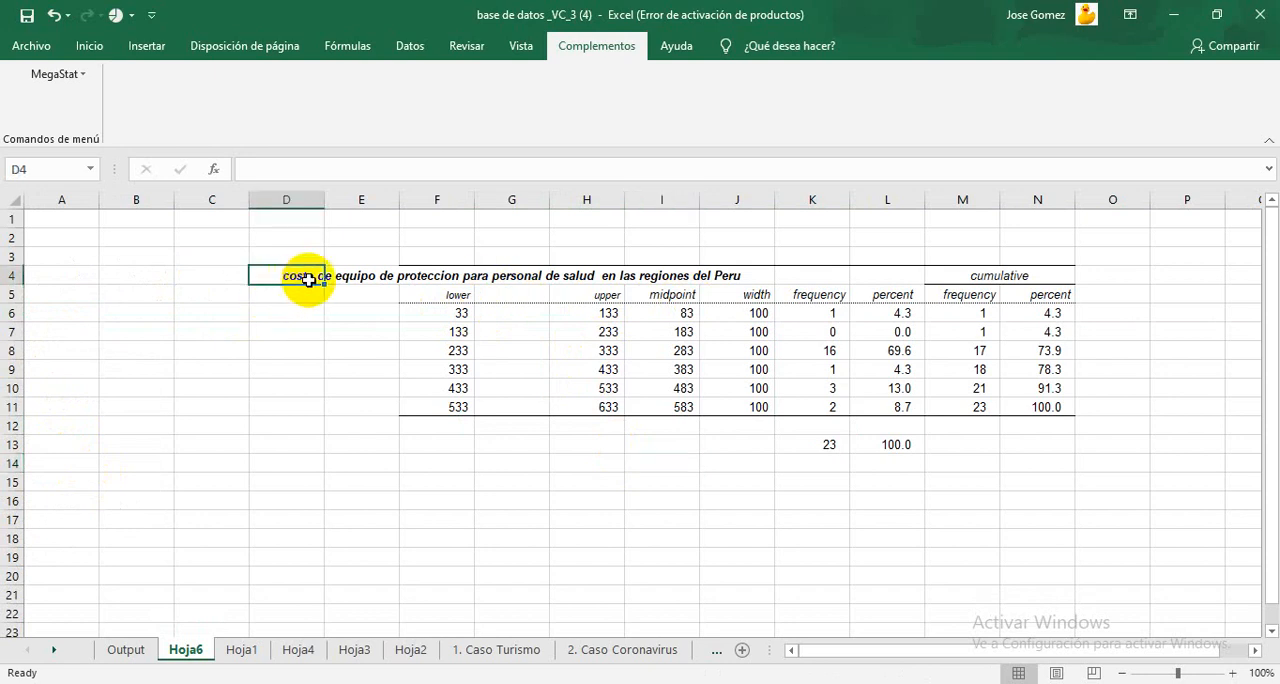
pyautogui.click(474, 282)
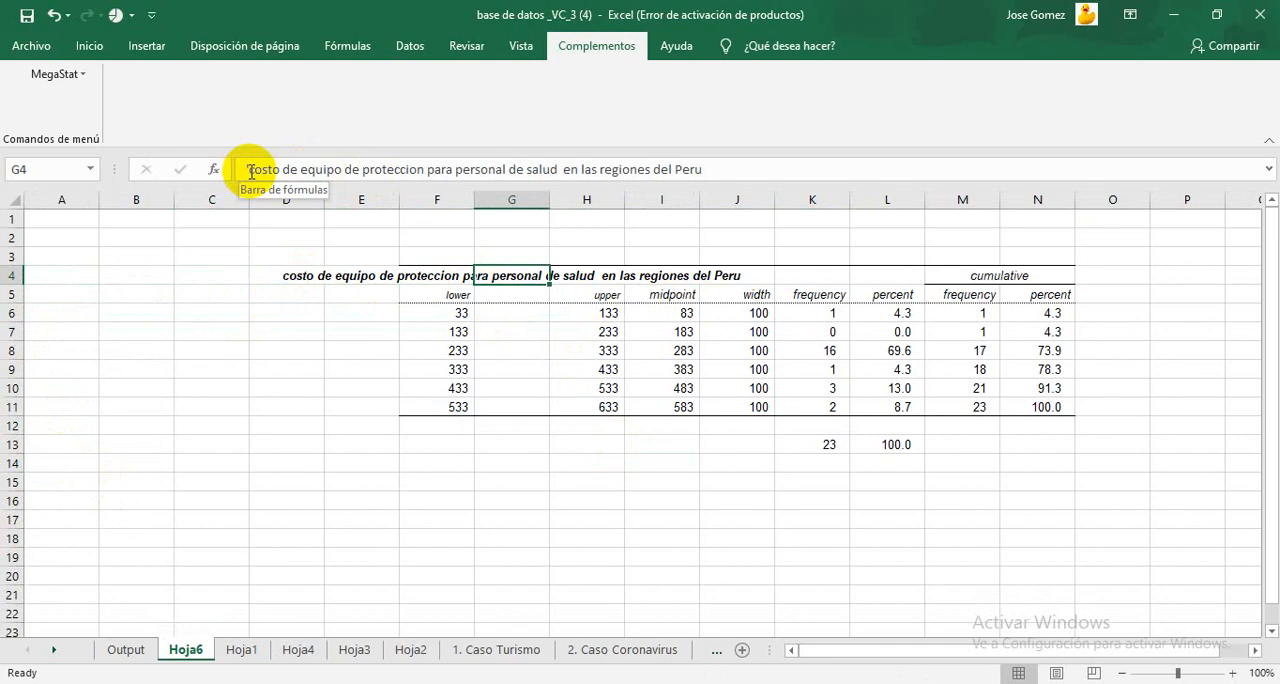
pyautogui.moveTo(250, 172); pyautogui.dragTo(754, 176)
pyautogui.hotkey('ctrl', 'c')
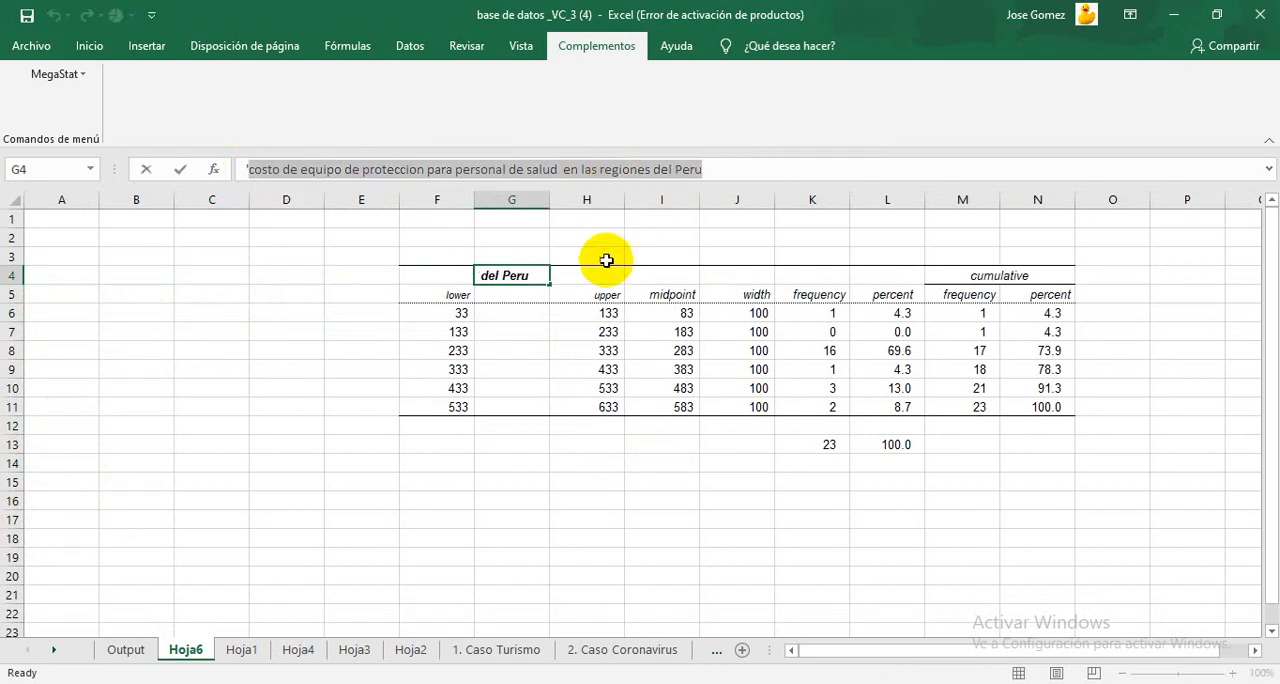
pyautogui.click(565, 282)
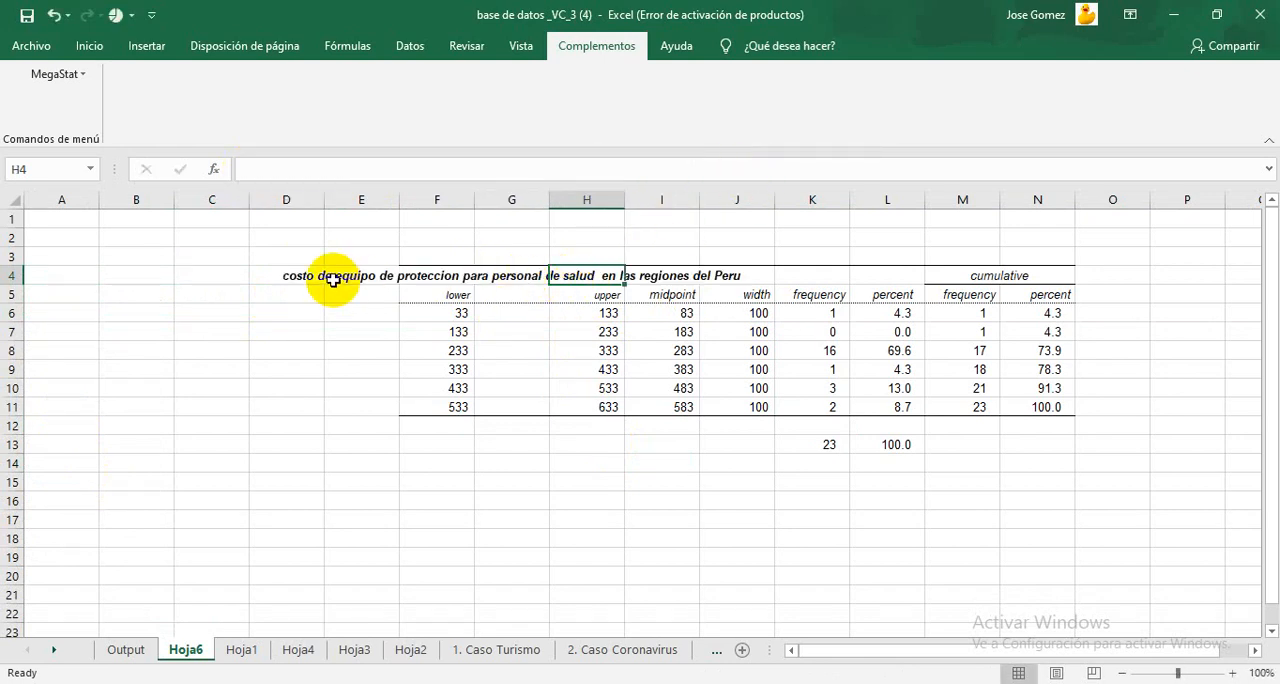
pyautogui.moveTo(318, 280); pyautogui.dragTo(714, 272)
pyautogui.press('Delete')
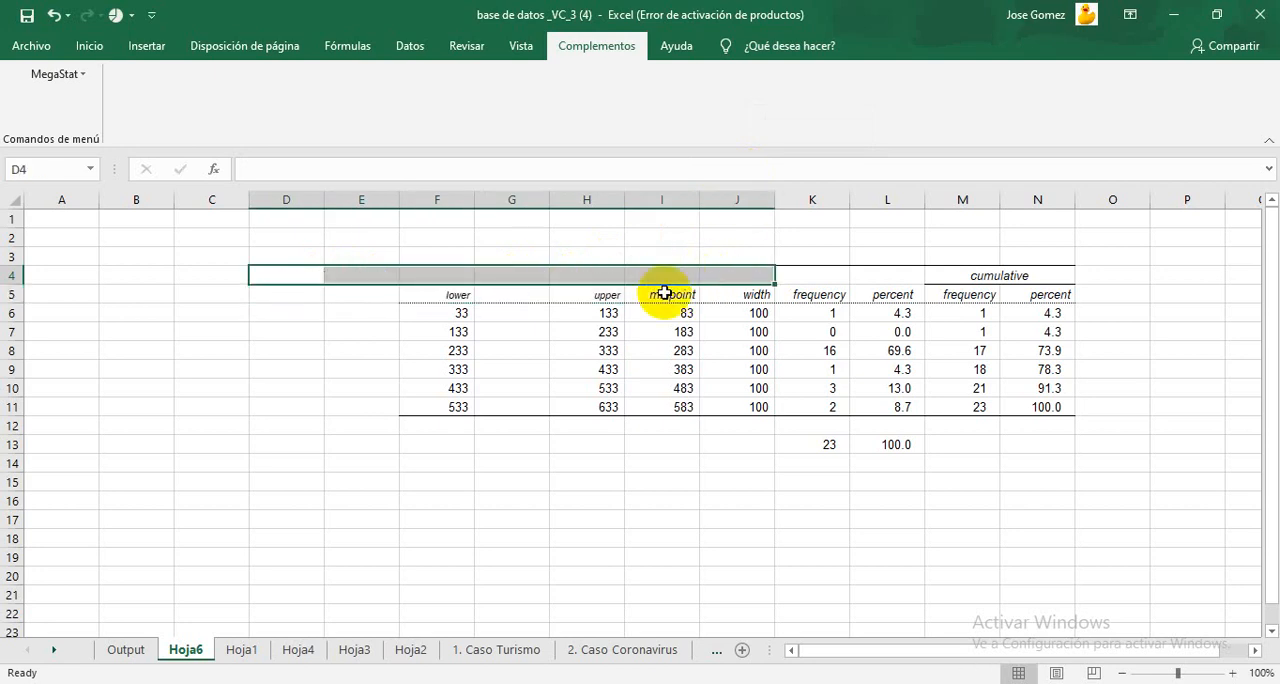
pyautogui.click(608, 461)
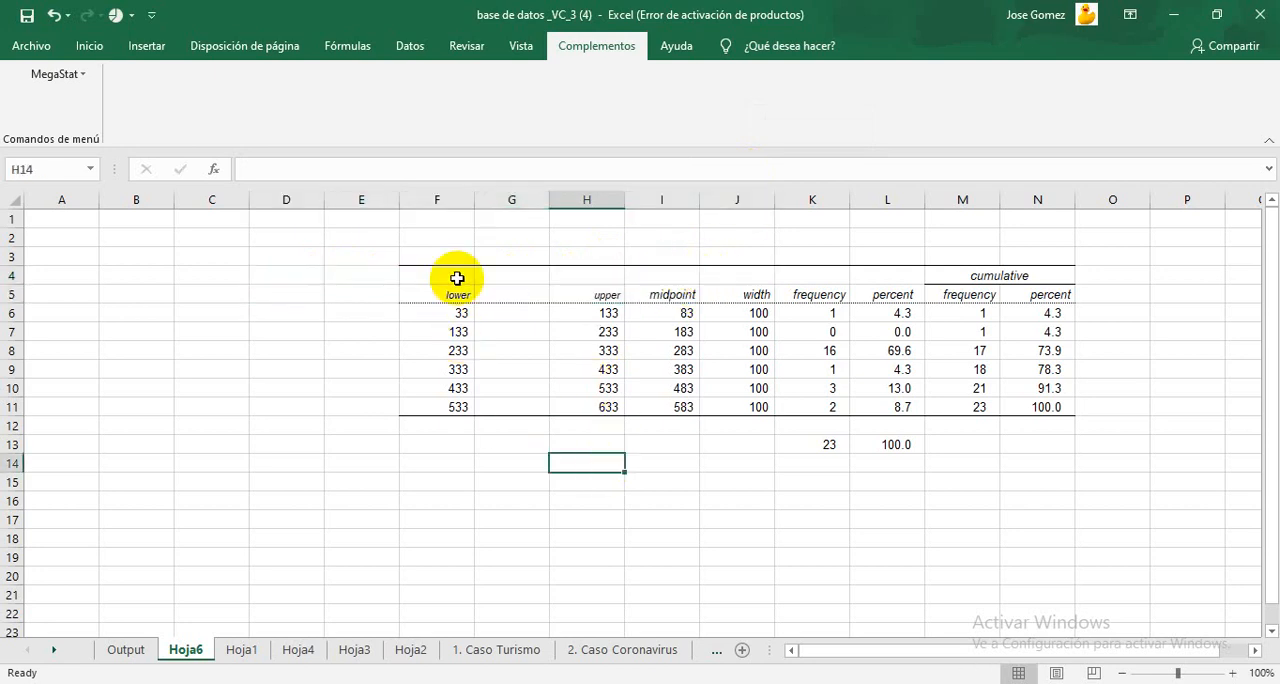
# Step: Left-align the lower limit values in F6:F11
pyautogui.doubleClick(416, 316)
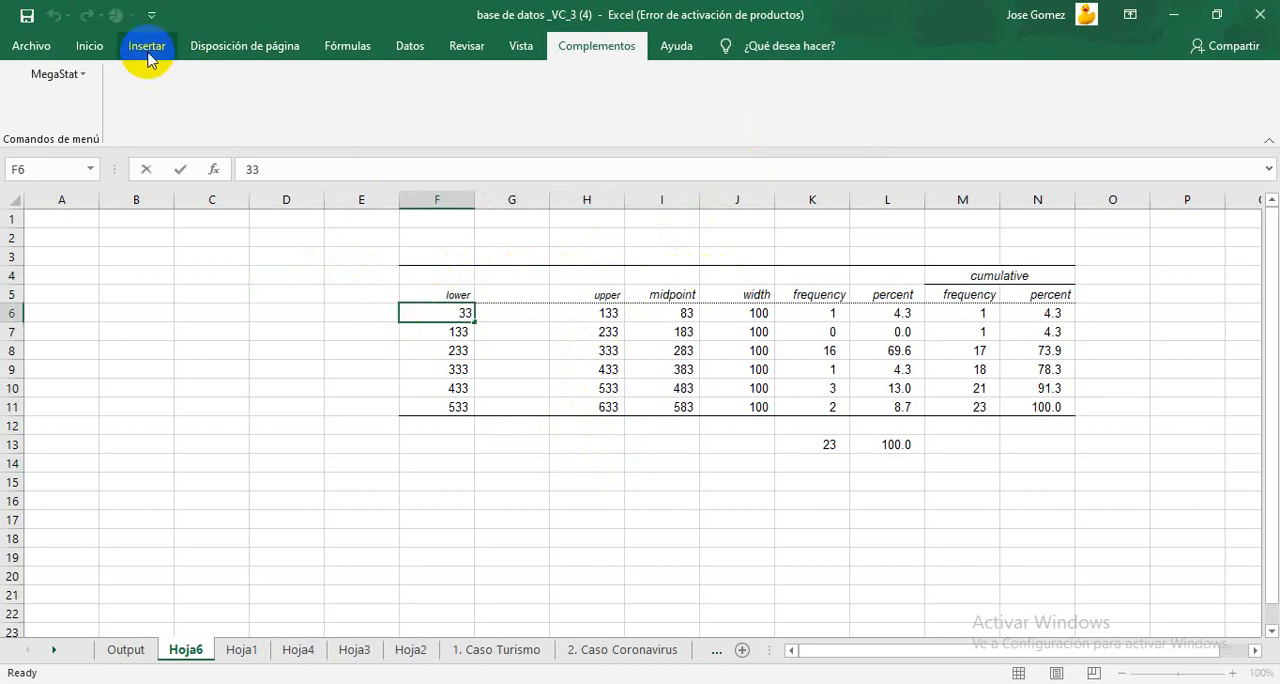
pyautogui.click(237, 48)
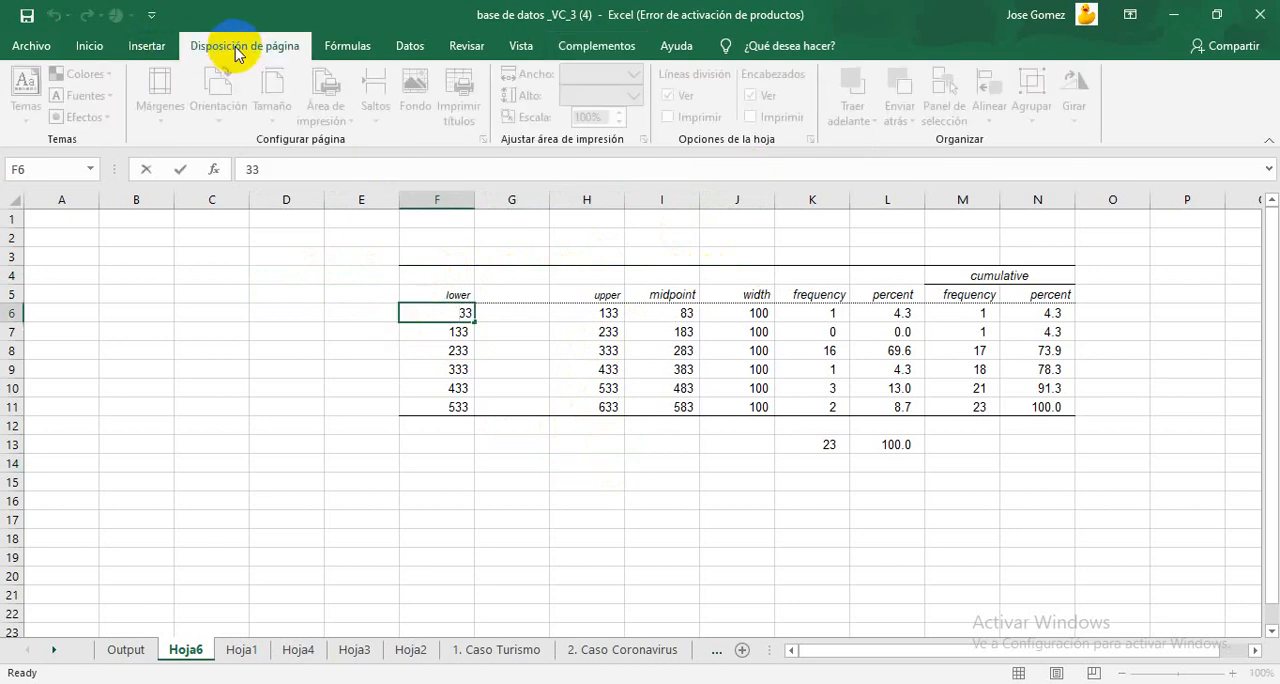
pyautogui.click(92, 48)
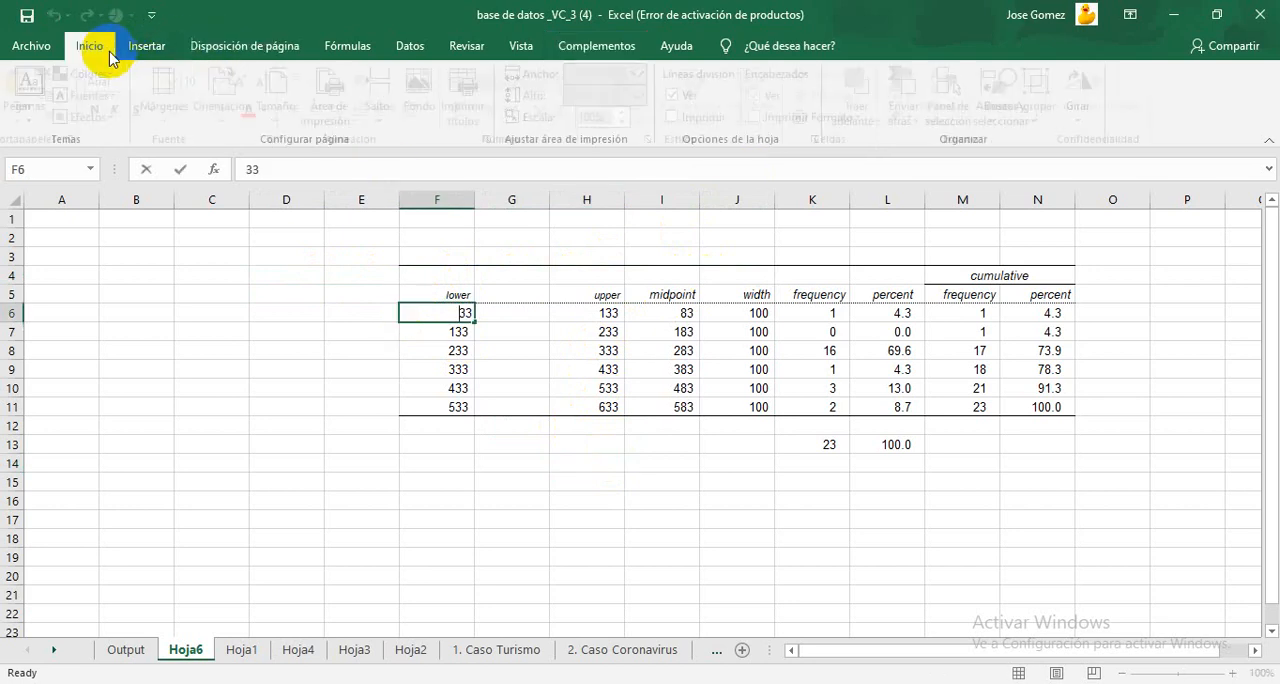
pyautogui.click(581, 482)
pyautogui.click(457, 313)
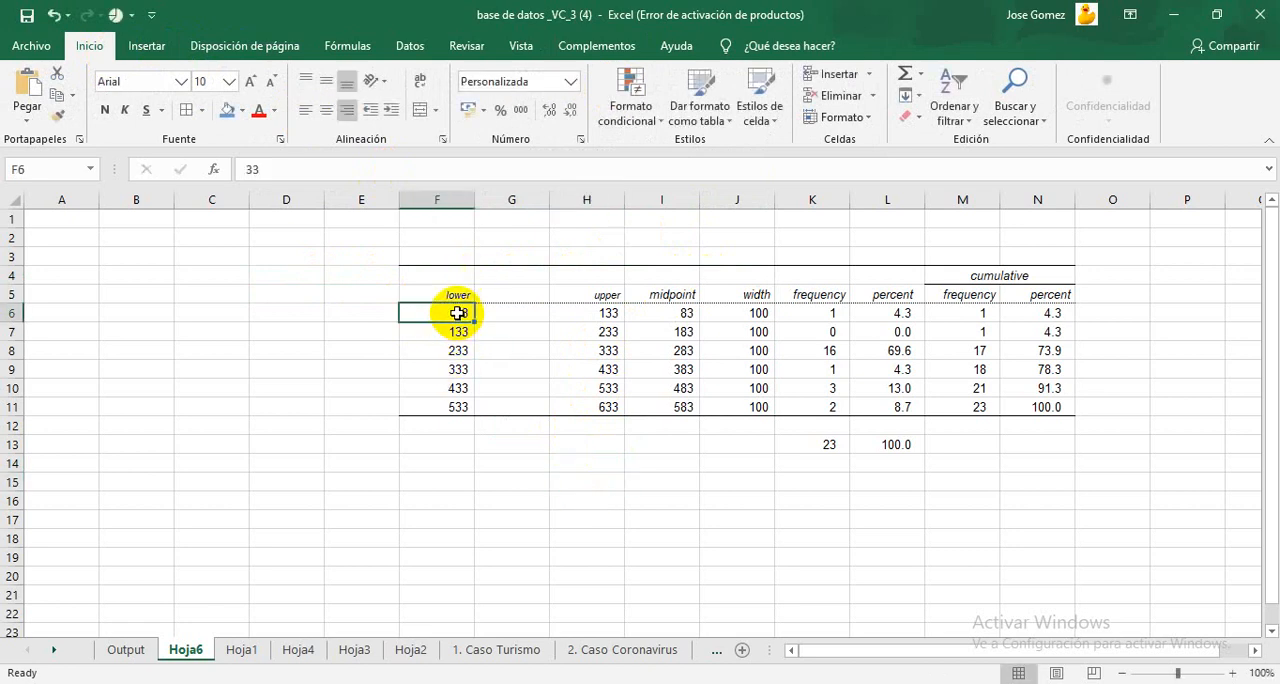
pyautogui.moveTo(457, 309); pyautogui.dragTo(458, 408)
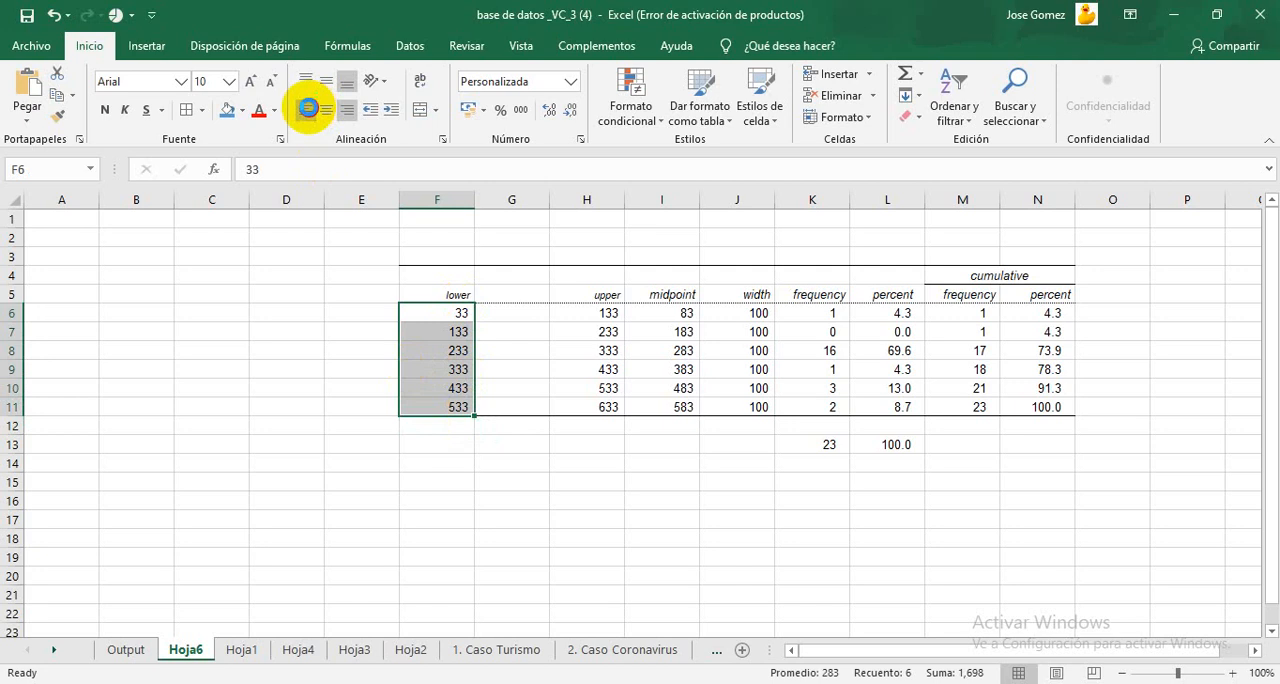
pyautogui.click(305, 110)
# Step: Rewrite F6 as the interval "[33, 133>" and add an opening bracket before the lower limits 133 and 233 in F7:F8
pyautogui.doubleClick(401, 314)
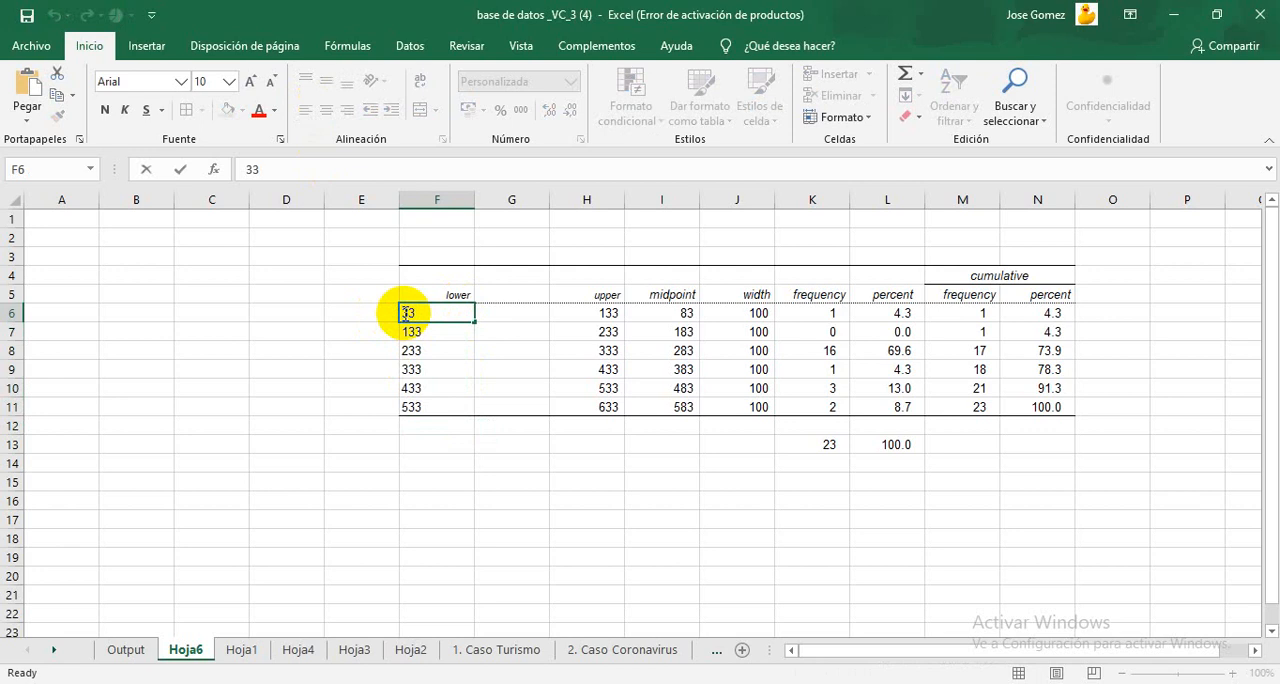
pyautogui.write('[33, 133>')
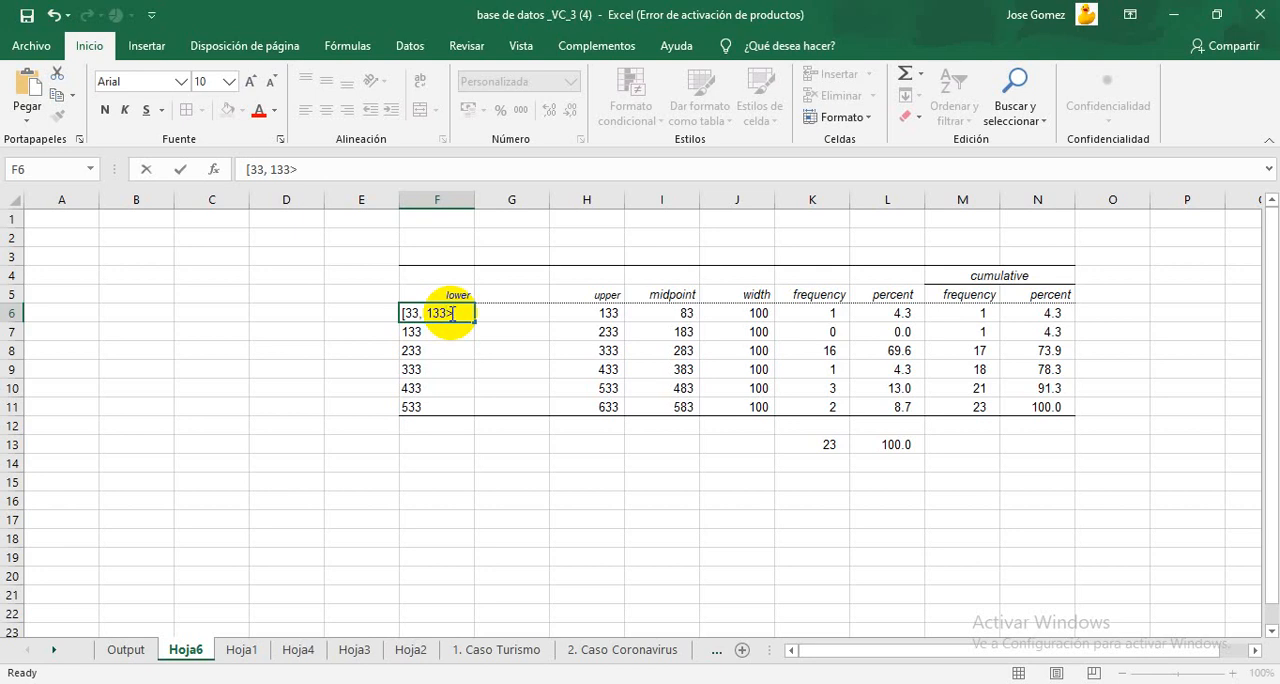
pyautogui.doubleClick(405, 333)
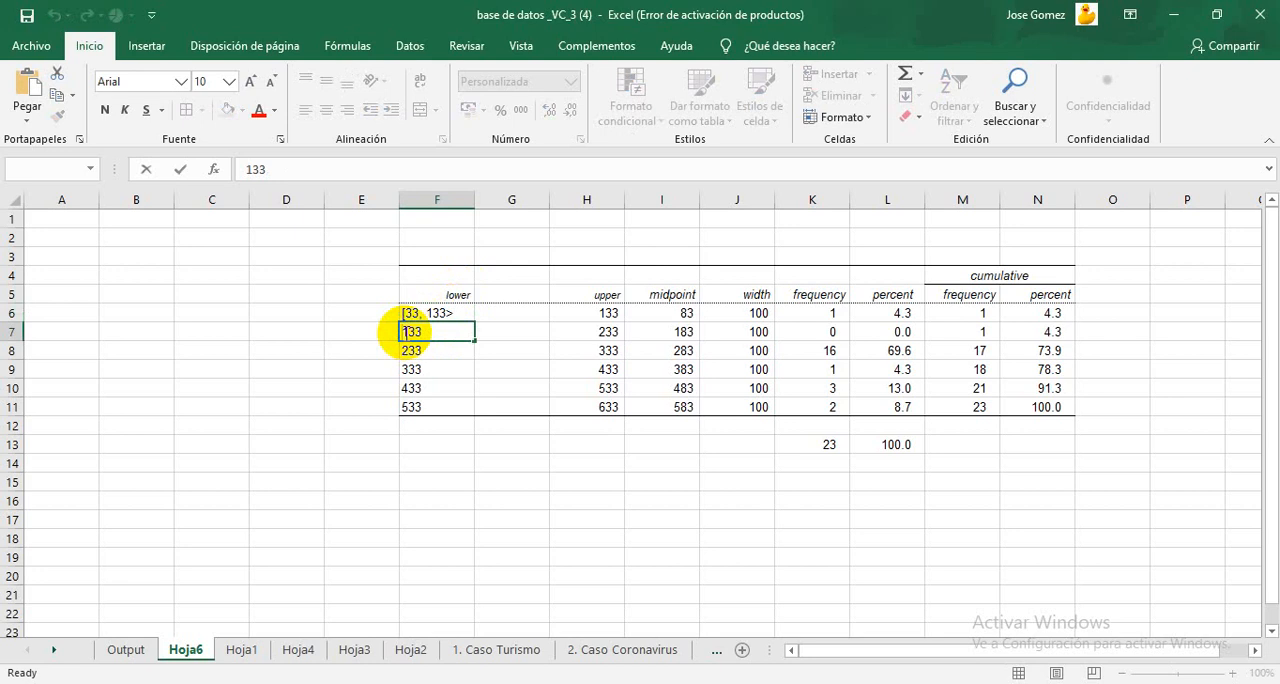
pyautogui.write('[')
pyautogui.click(404, 351)
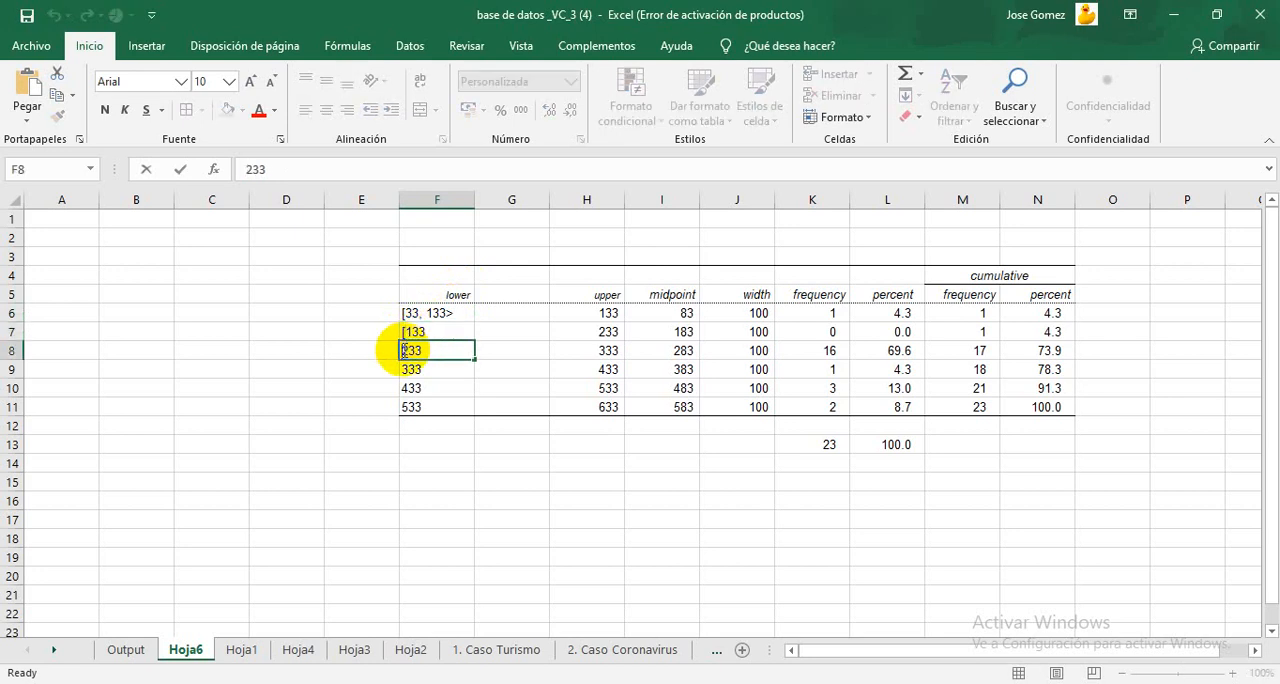
pyautogui.write('[')
# Step: Add an opening bracket before the lower limits 333, 433 and 533 in F9:F11
pyautogui.click(404, 369)
pyautogui.doubleClick(404, 369)
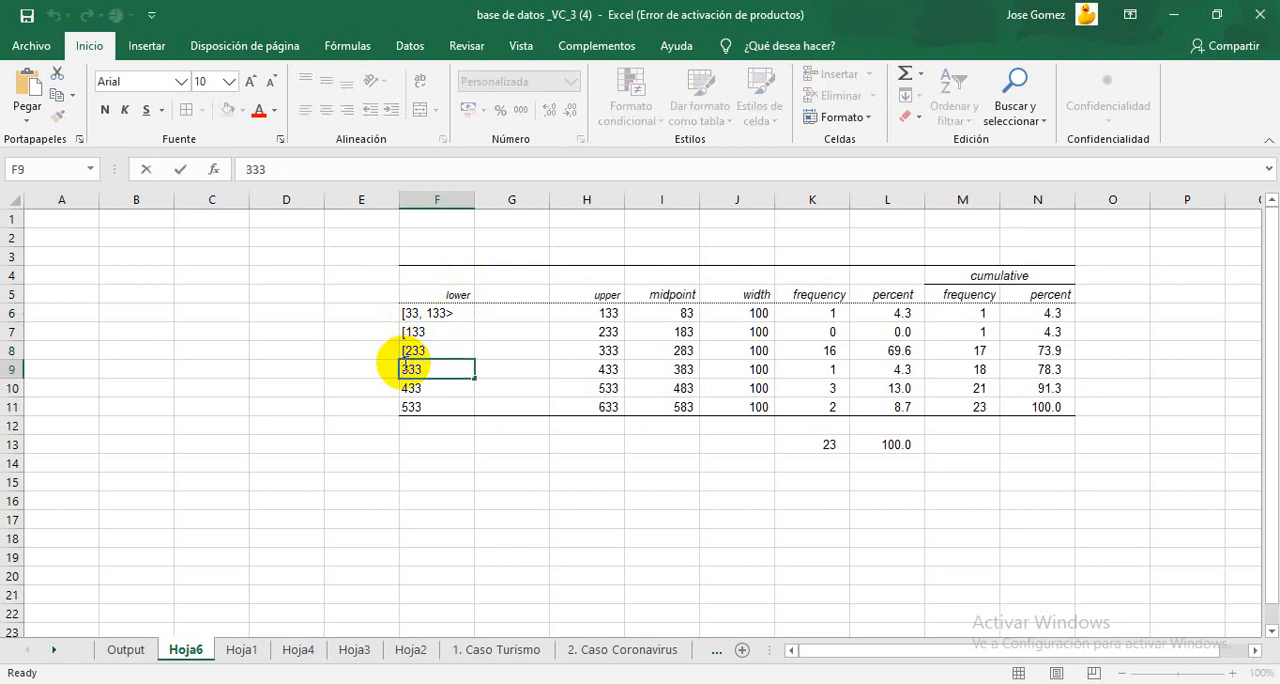
pyautogui.write('[')
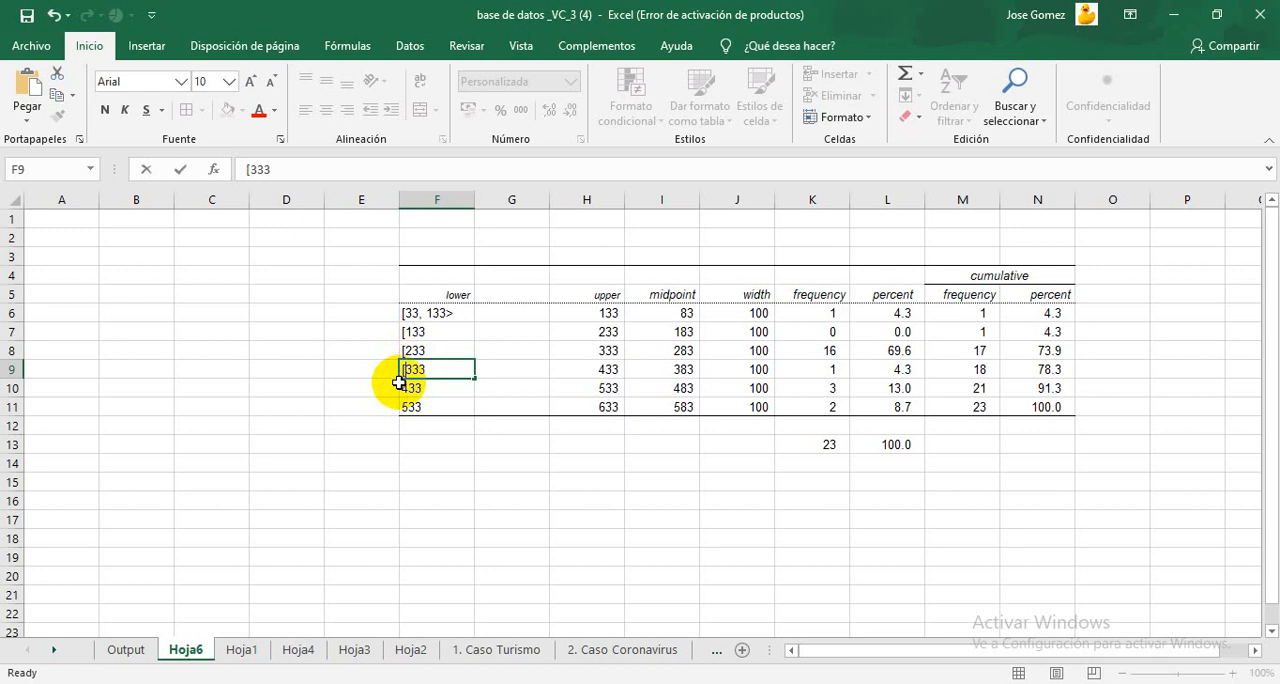
pyautogui.click(398, 388)
pyautogui.click(404, 388)
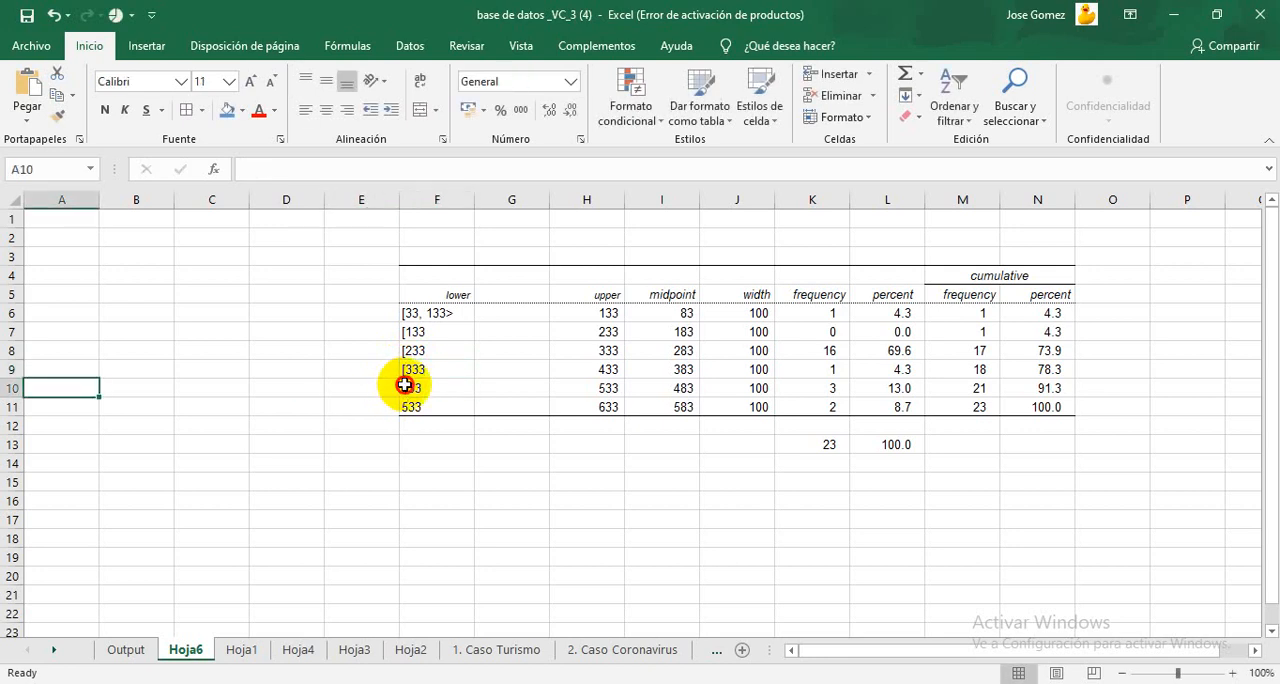
pyautogui.doubleClick(404, 388)
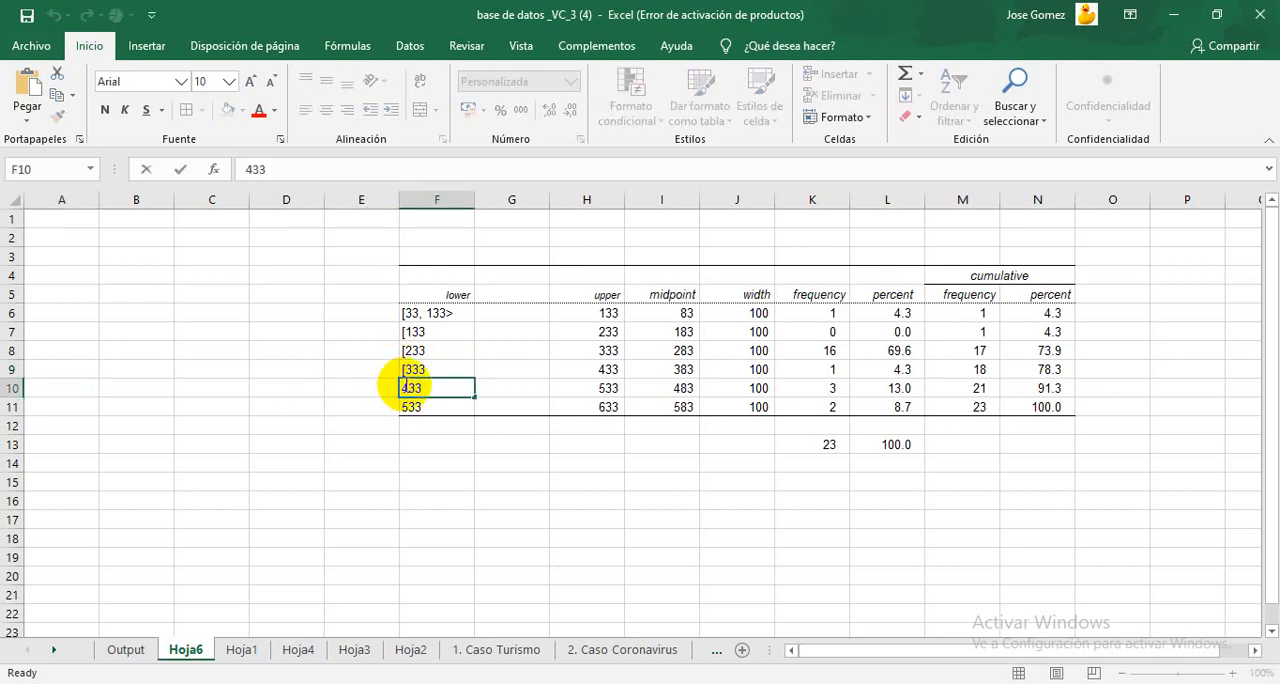
pyautogui.write('[')
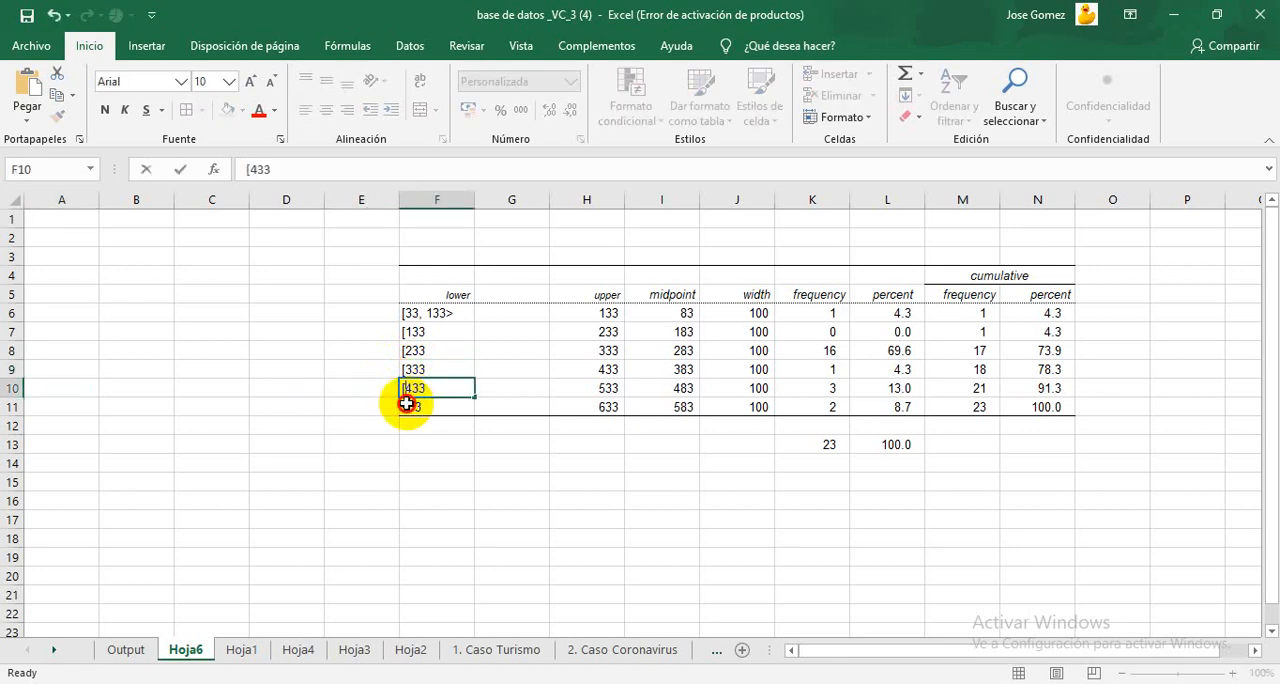
pyautogui.click(408, 405)
pyautogui.doubleClick(408, 406)
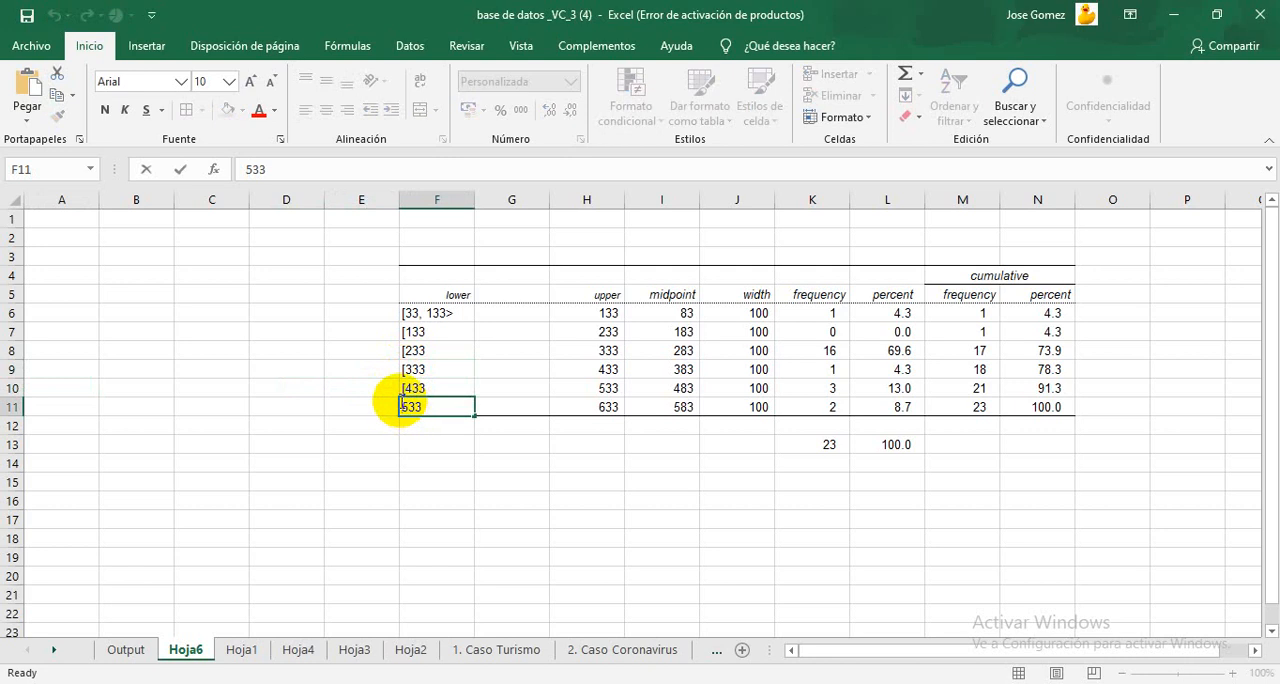
pyautogui.write('[')
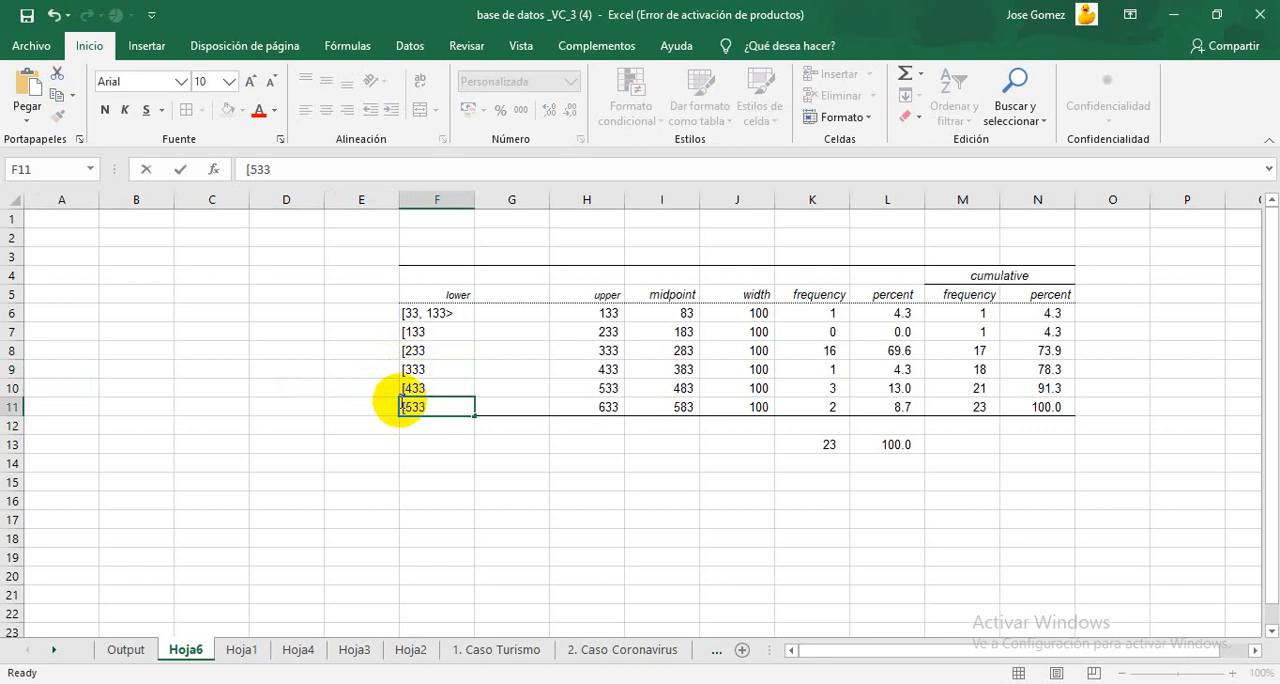
# Step: Complete the intervals in F7:F9 as "[133; 233>", "[233; 333>" and "[333; 433>"
pyautogui.click(437, 330)
pyautogui.doubleClick(441, 330)
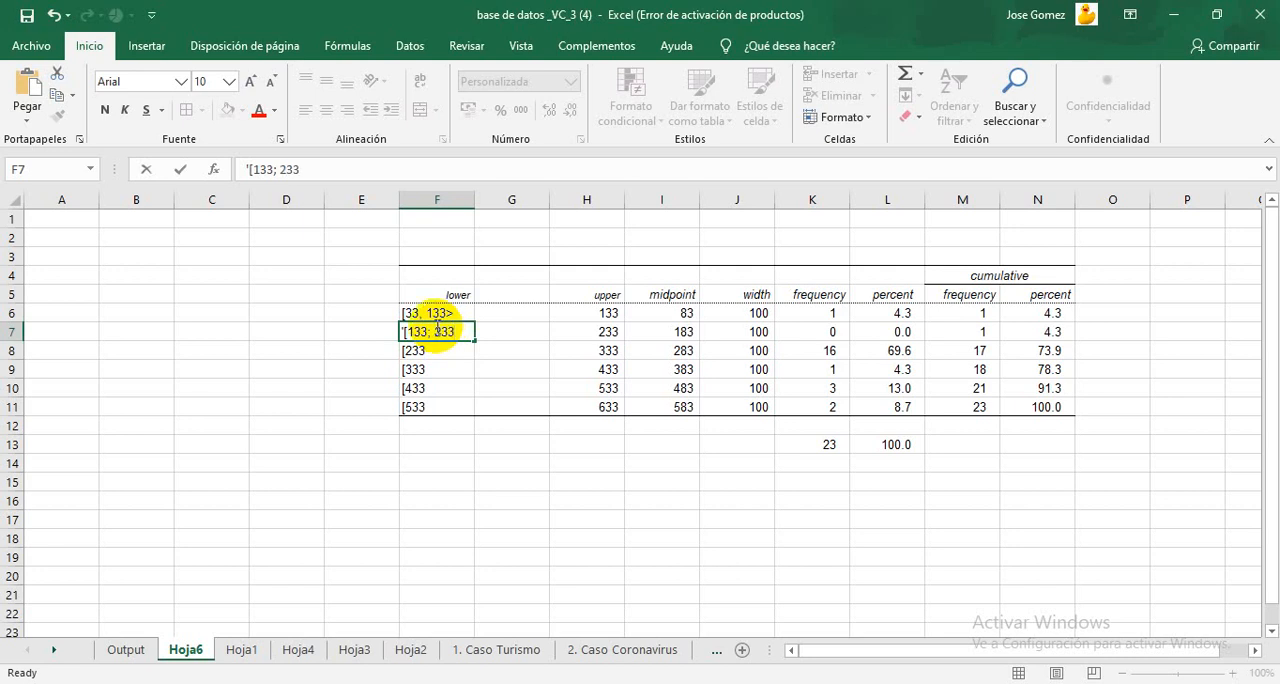
pyautogui.click(455, 348)
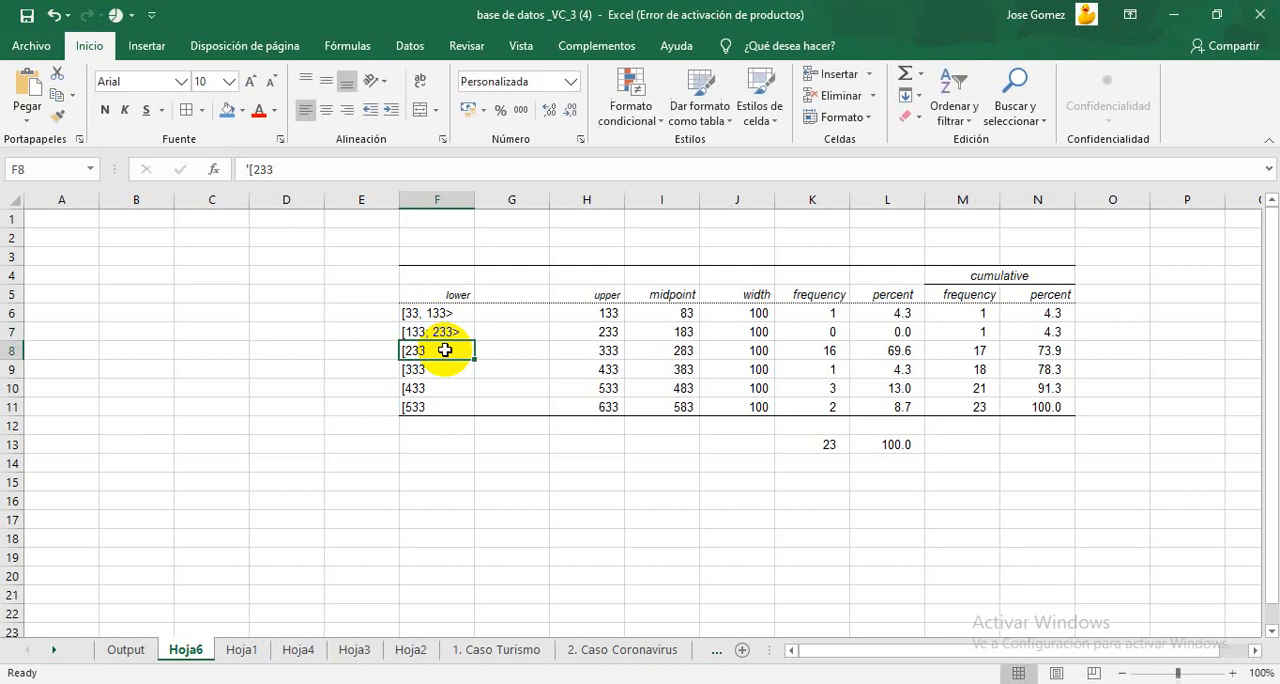
pyautogui.doubleClick(440, 350)
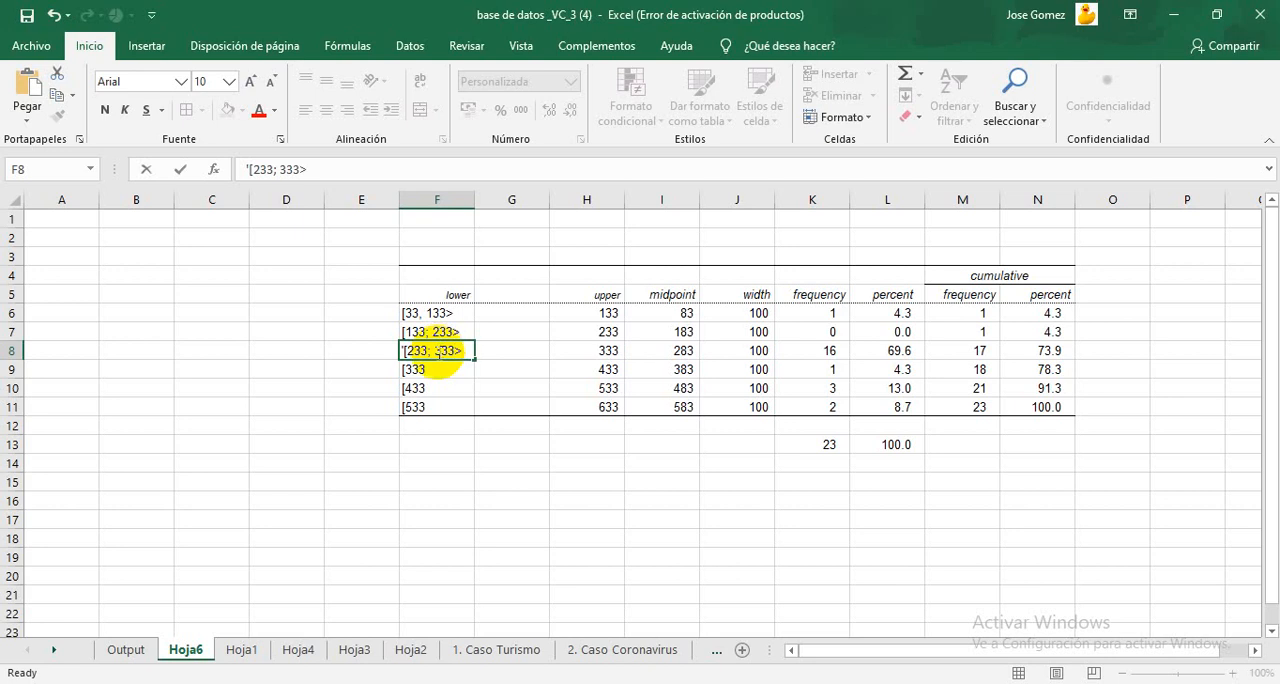
pyautogui.doubleClick(435, 376)
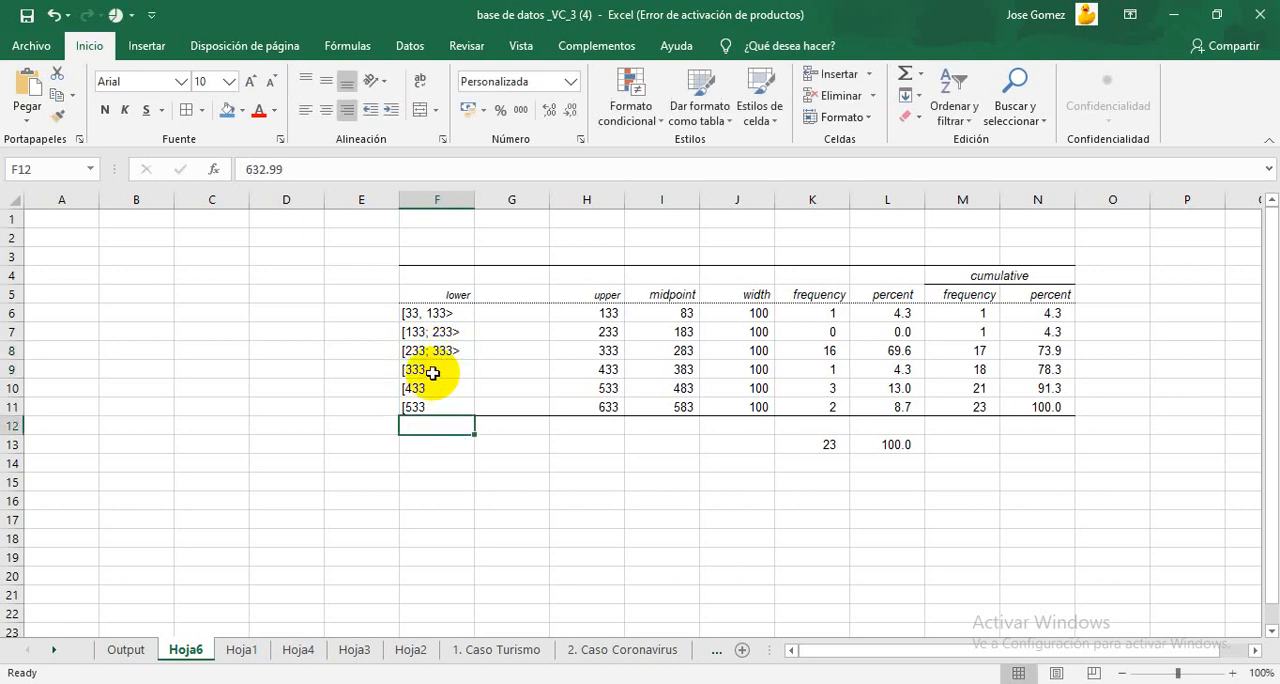
pyautogui.doubleClick(434, 372)
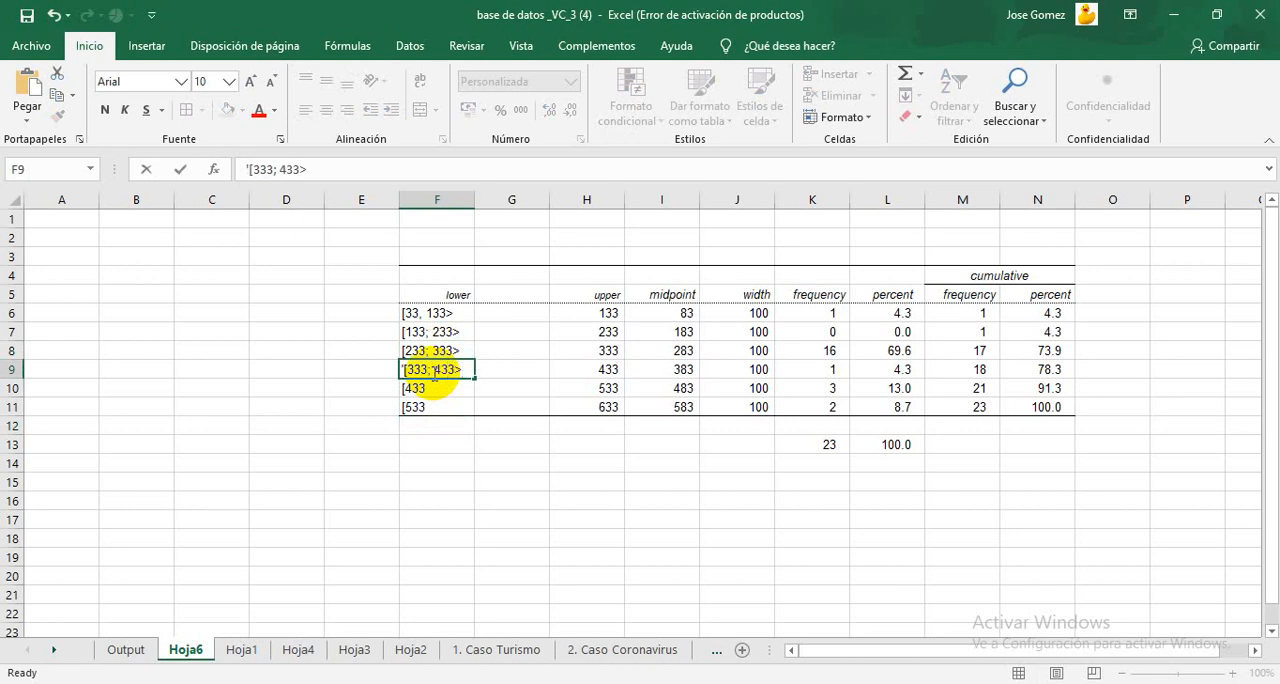
# Step: Complete the last two intervals in F10:F11 as "[433; 533>" and "[533; 633>"
pyautogui.doubleClick(441, 386)
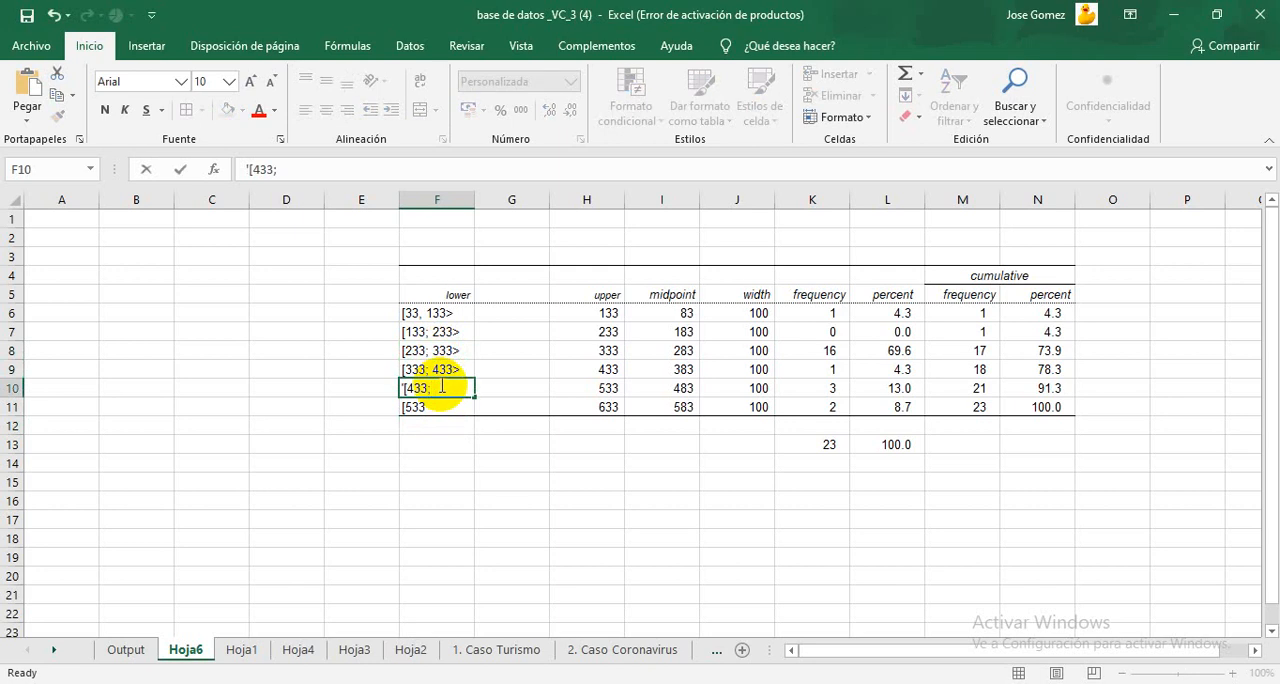
pyautogui.write('; 533>')
pyautogui.click(457, 406)
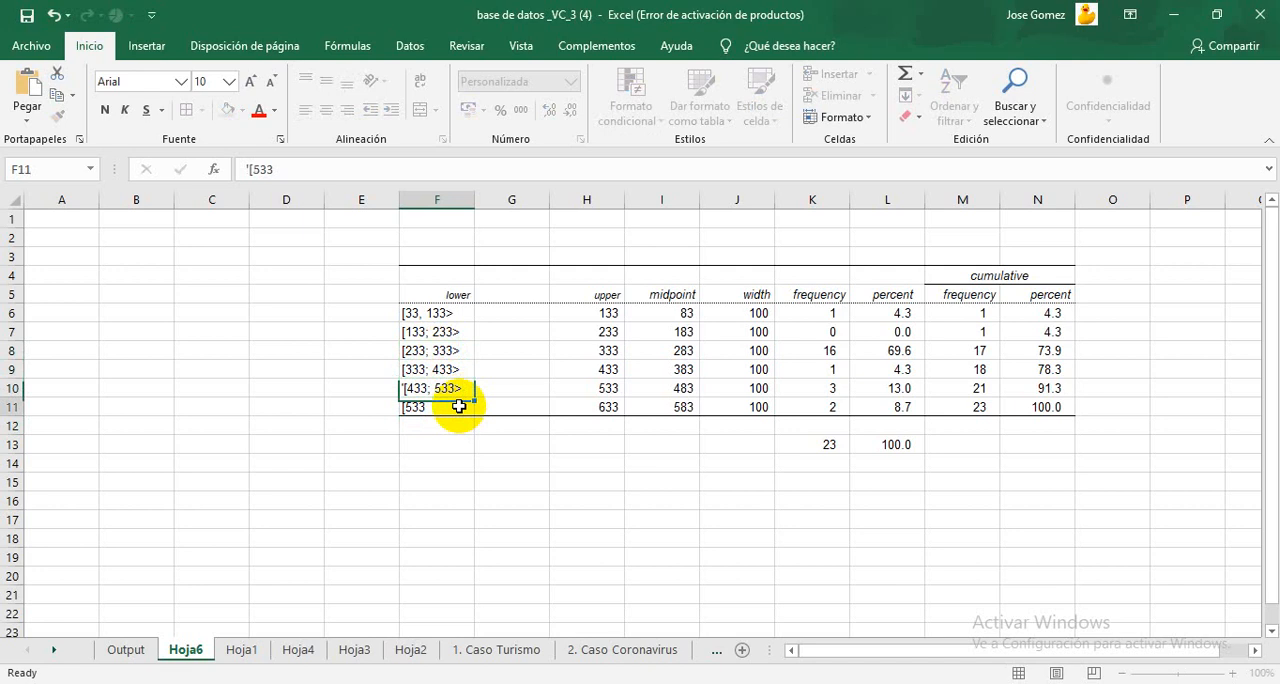
pyautogui.doubleClick(460, 406)
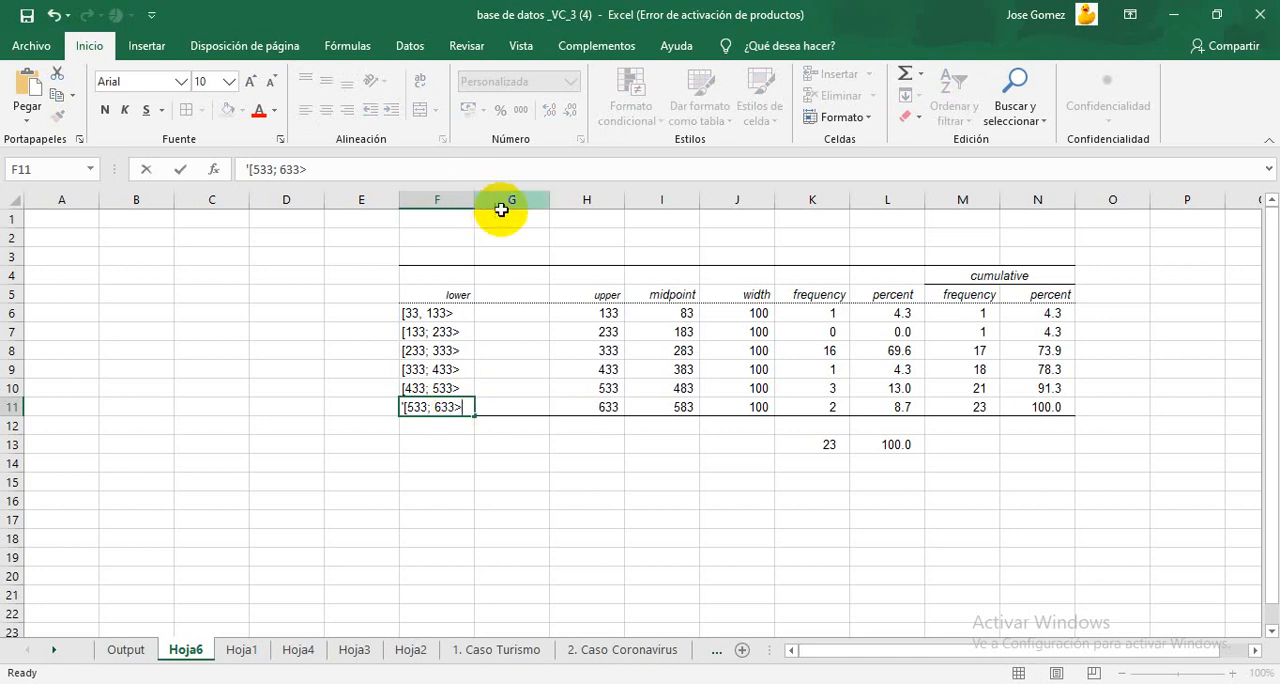
# Step: Delete columns G and H, which hold the empty separator and the upper limits
pyautogui.moveTo(507, 201); pyautogui.dragTo(592, 200)
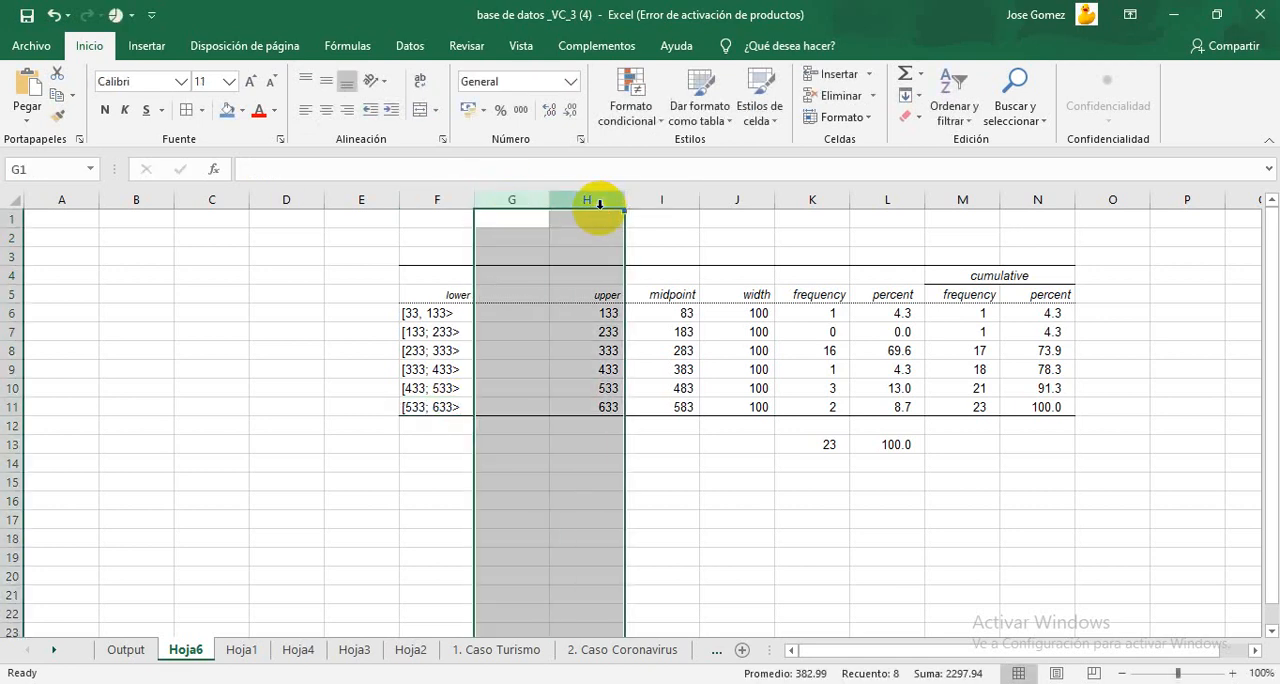
pyautogui.rightClick(594, 200)
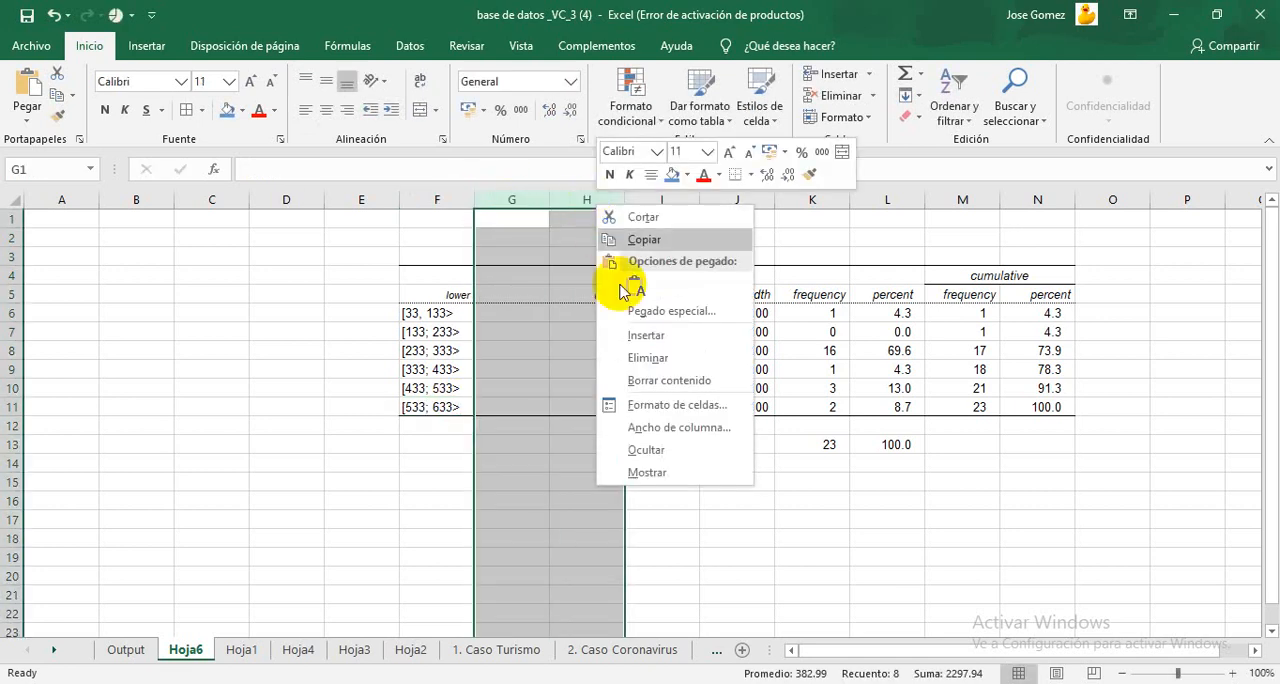
pyautogui.click(641, 357)
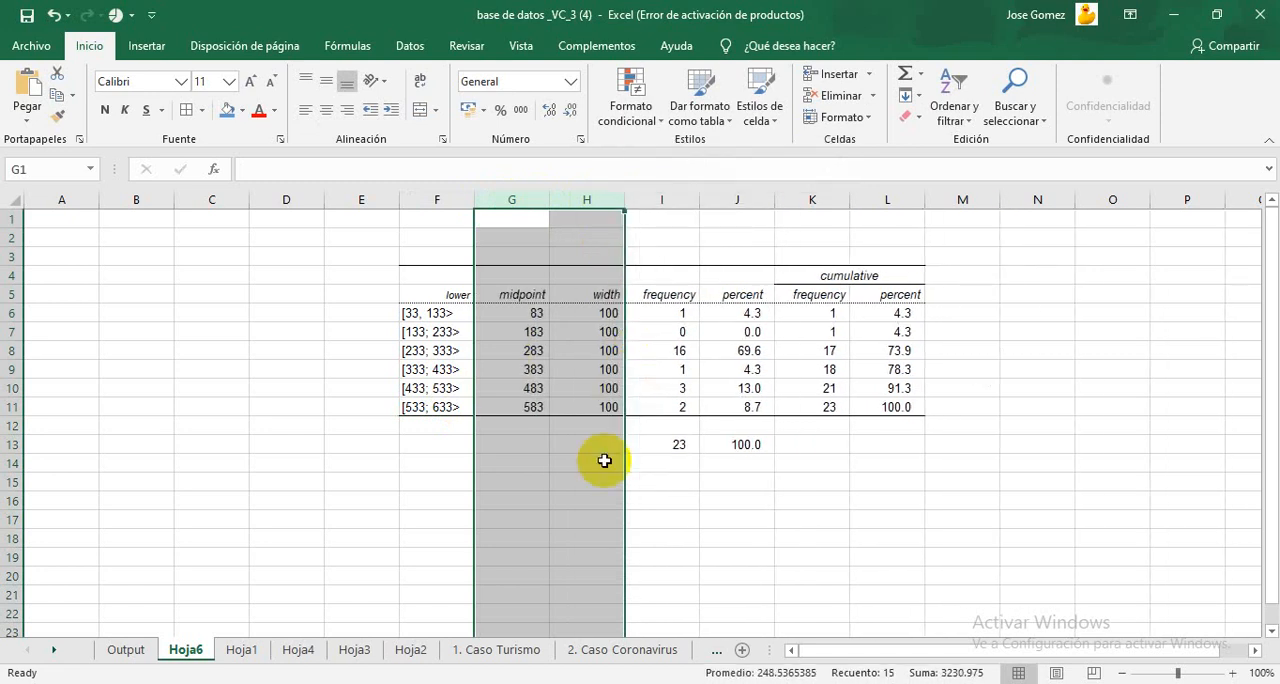
pyautogui.click(812, 481)
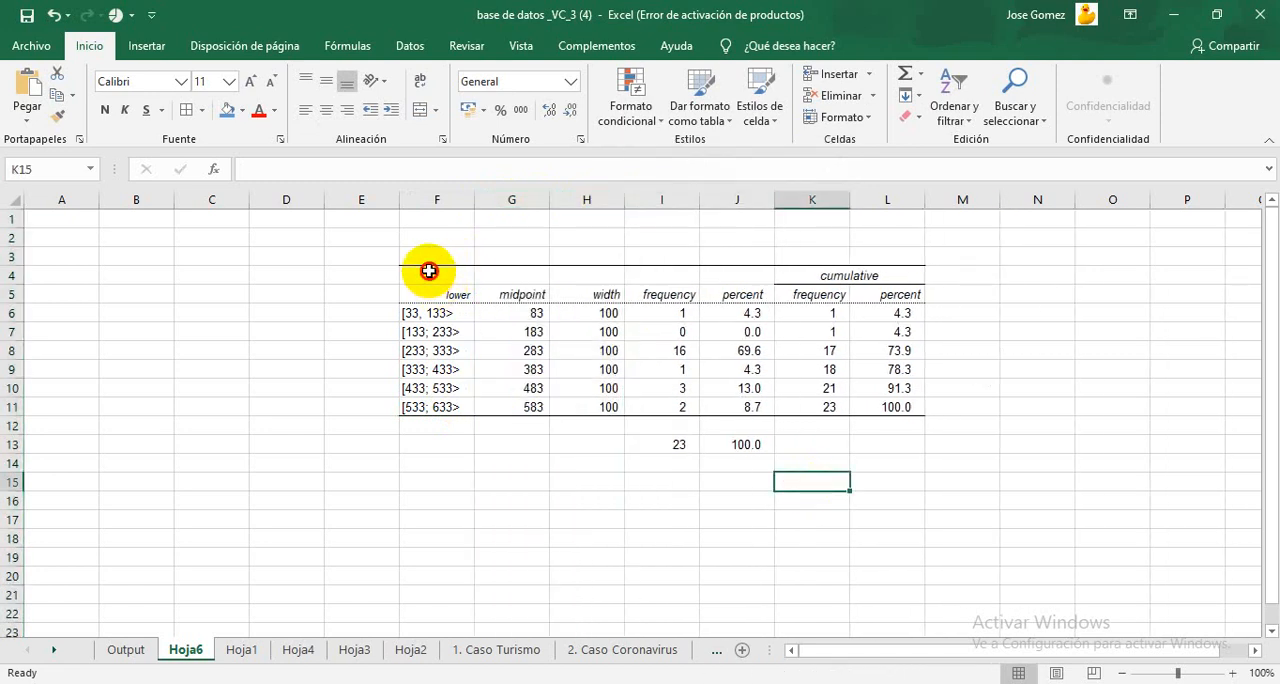
# Step: Merge and center header cells F3:F5, with wrapped text and middle vertical alignment
pyautogui.moveTo(423, 268); pyautogui.dragTo(441, 297)
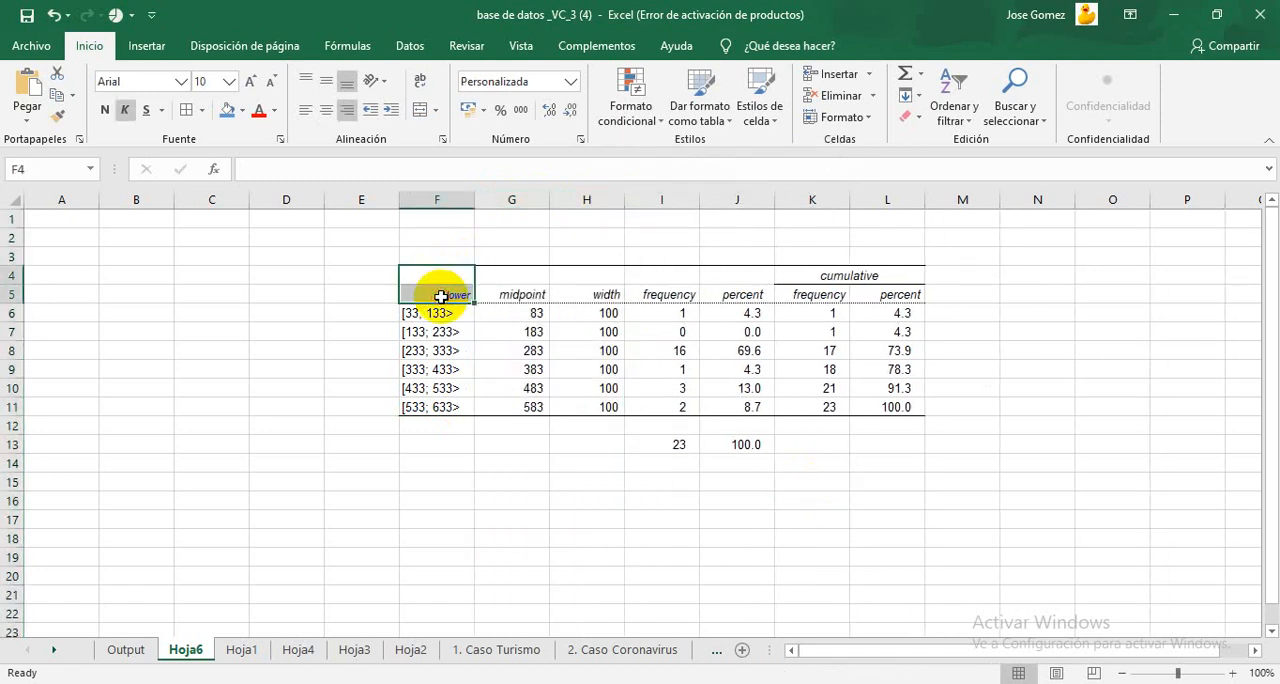
pyautogui.click(428, 252)
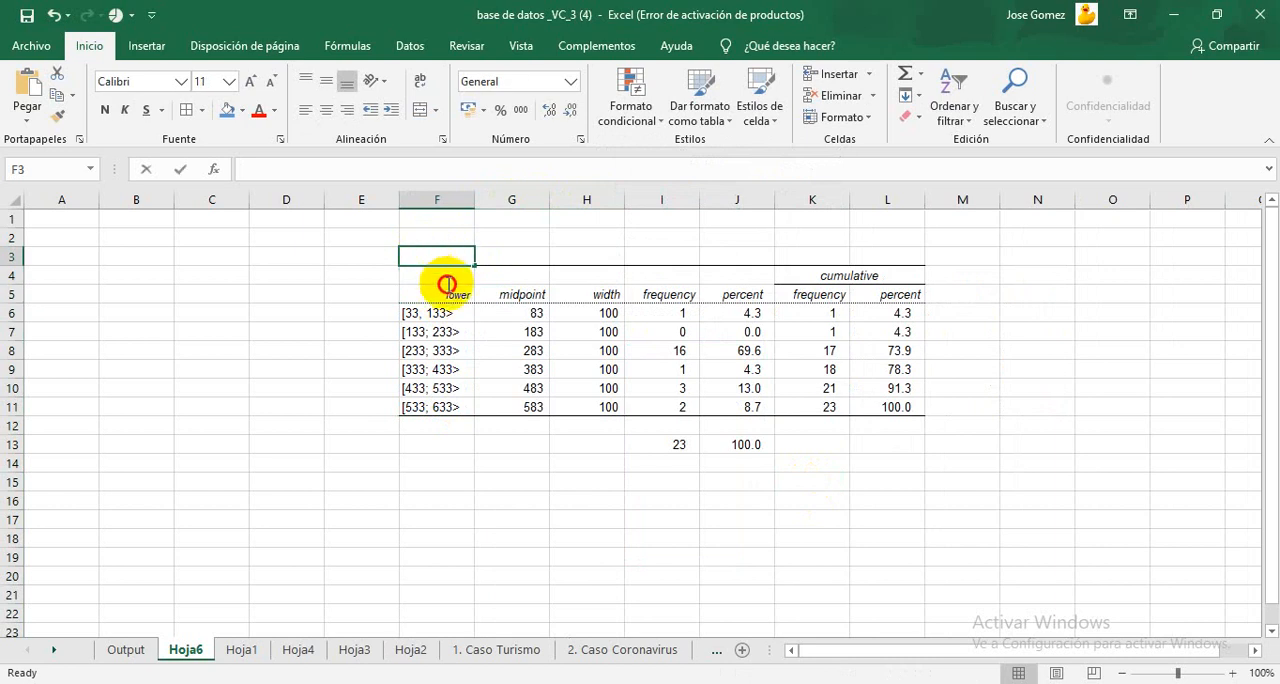
pyautogui.click(449, 289)
pyautogui.moveTo(434, 253); pyautogui.dragTo(451, 288)
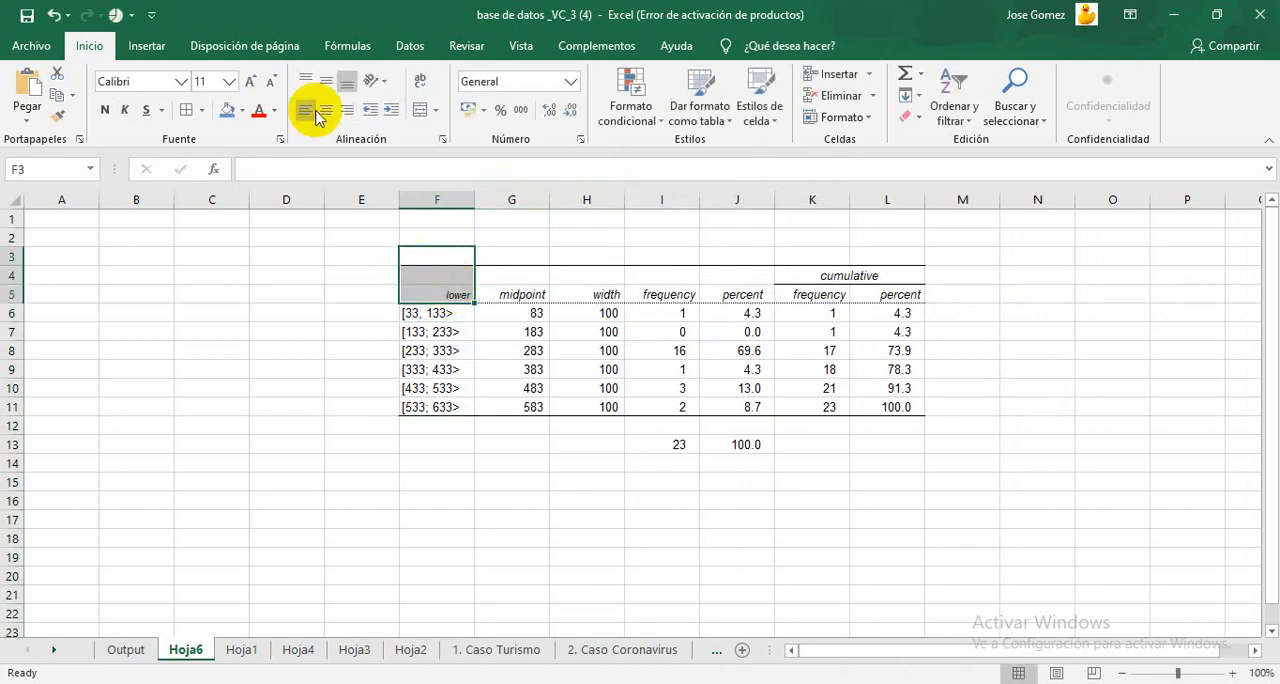
pyautogui.click(434, 110)
pyautogui.click(423, 111)
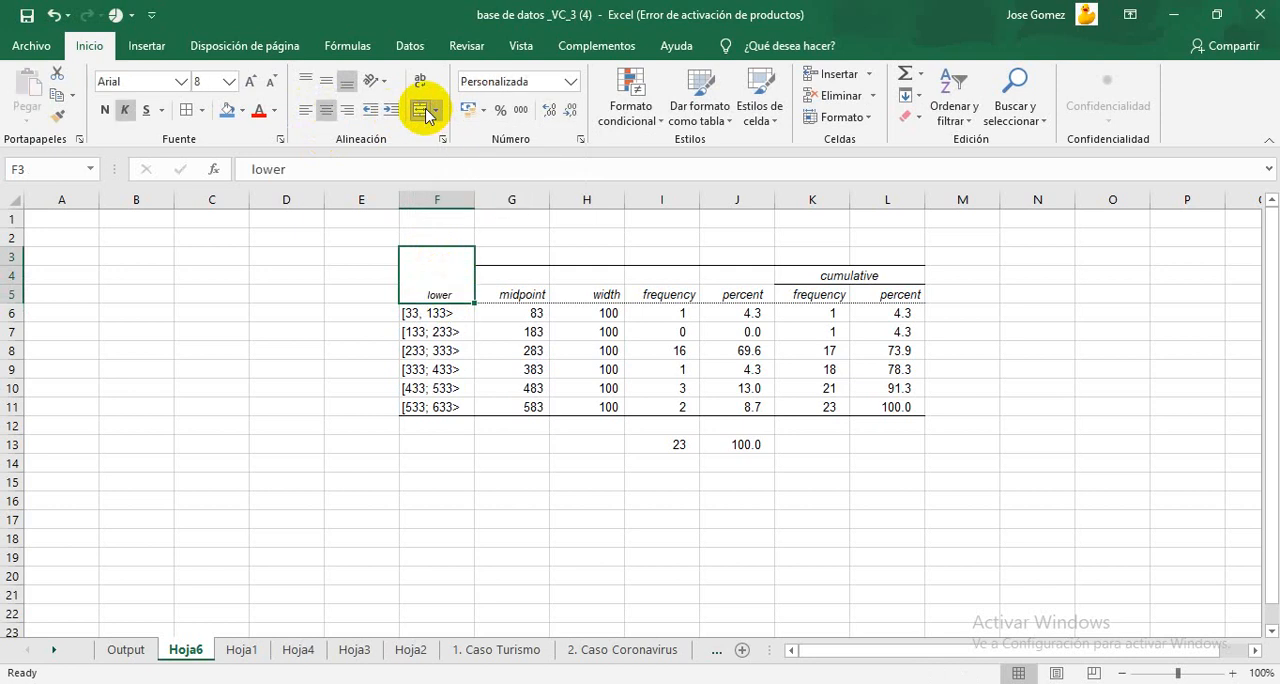
pyautogui.click(418, 82)
pyautogui.click(325, 80)
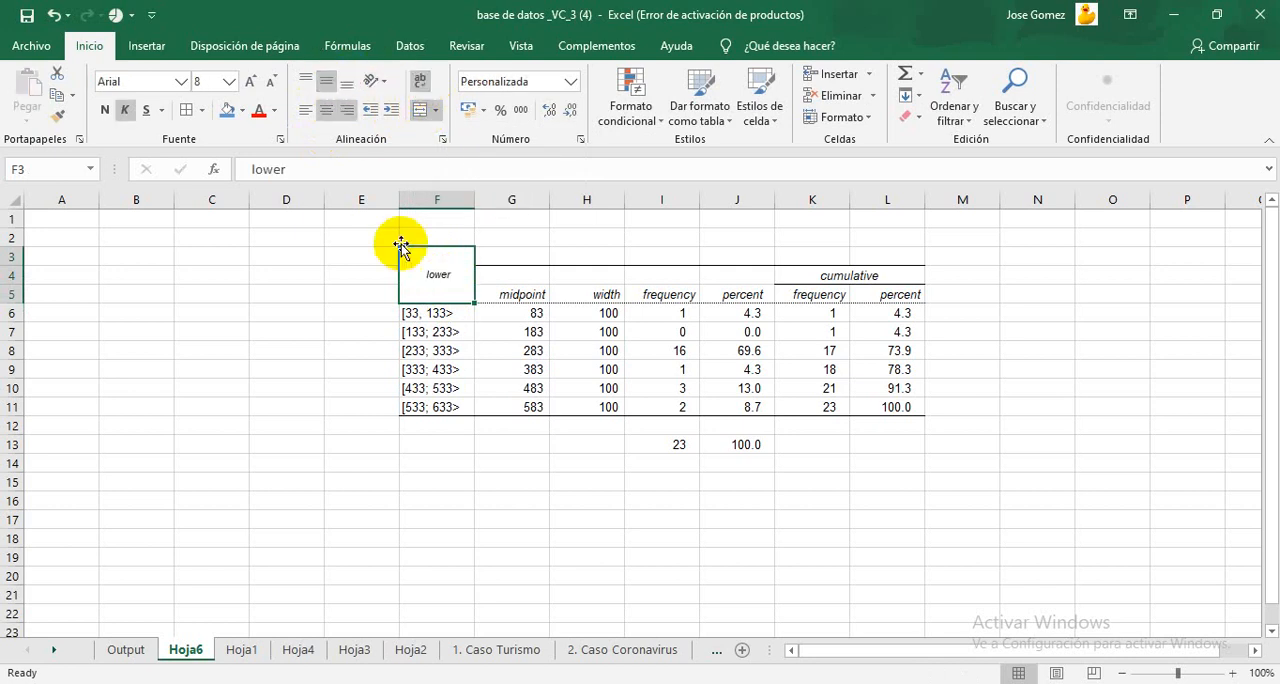
# Step: Replace the "lower" header in merged cell F3 with "Costo de equipo de protección"
pyautogui.doubleClick(435, 270)
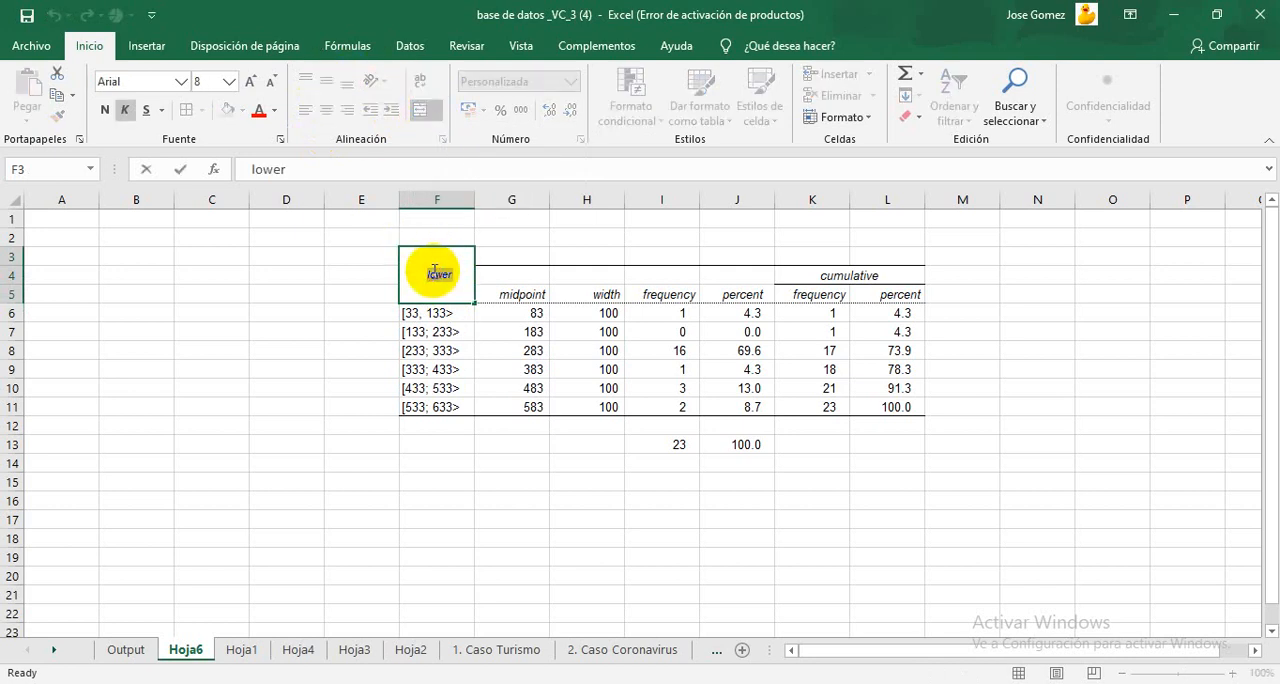
pyautogui.doubleClick(436, 272)
pyautogui.press('BackSpace')
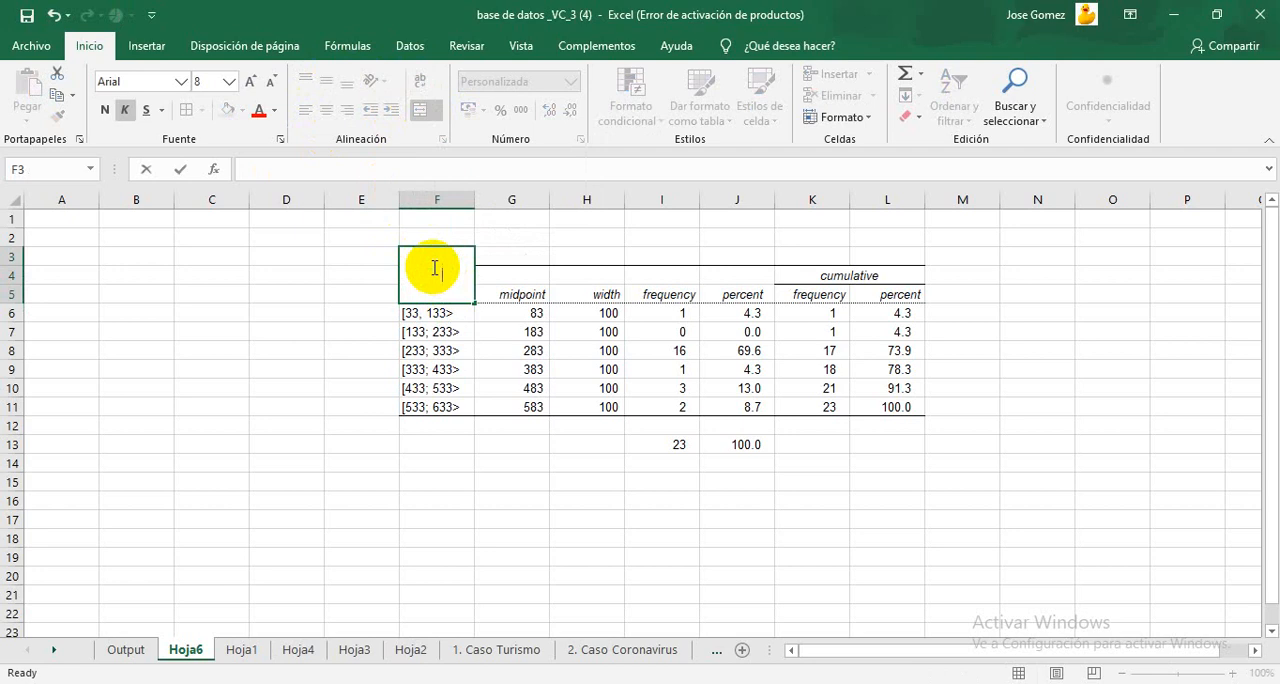
pyautogui.click(506, 255)
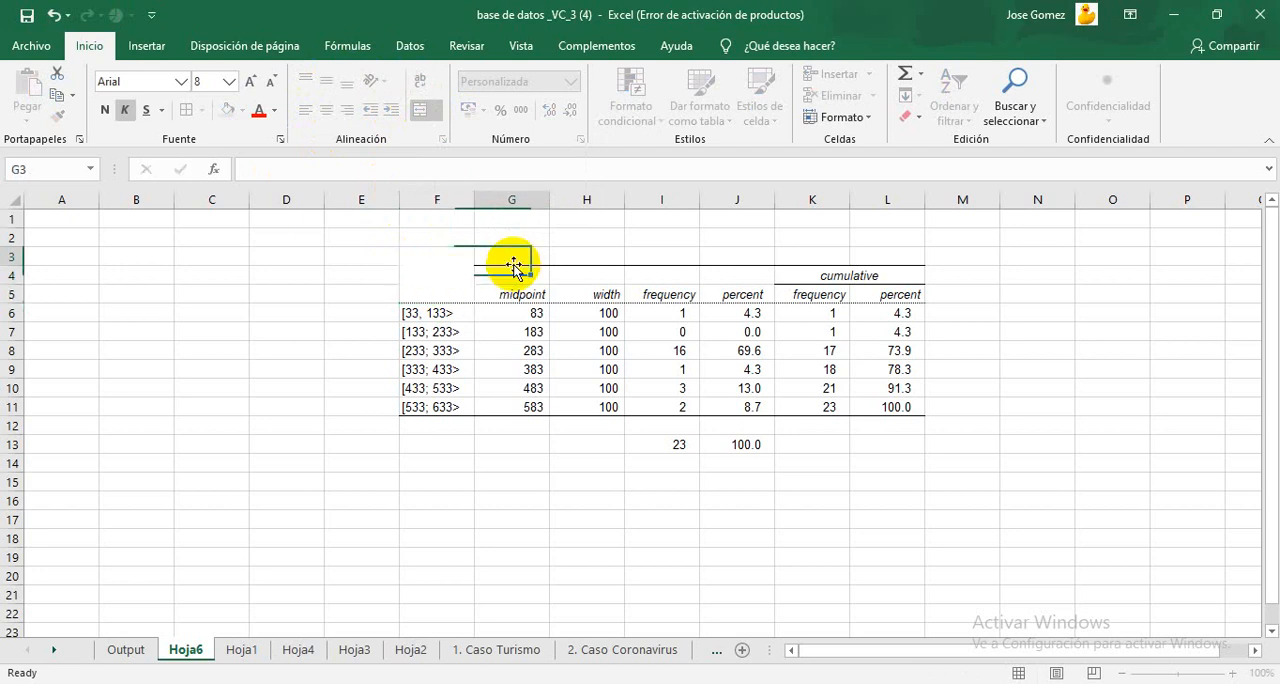
pyautogui.click(458, 267)
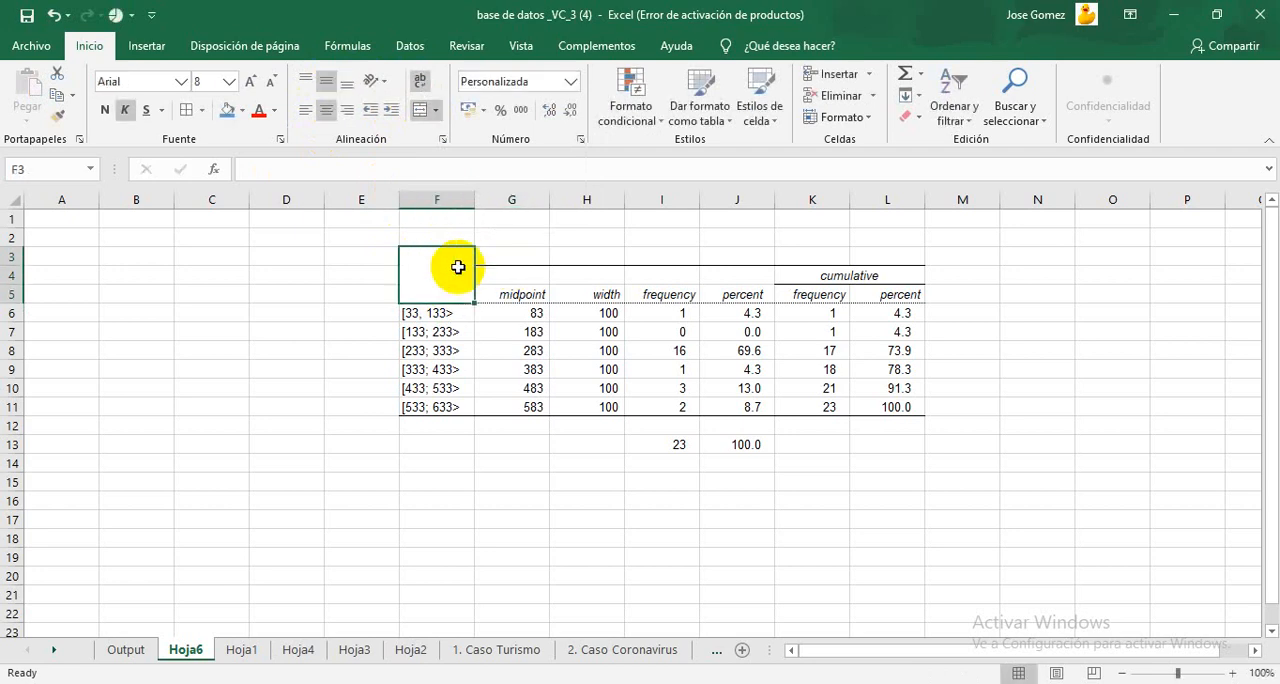
pyautogui.doubleClick(459, 267)
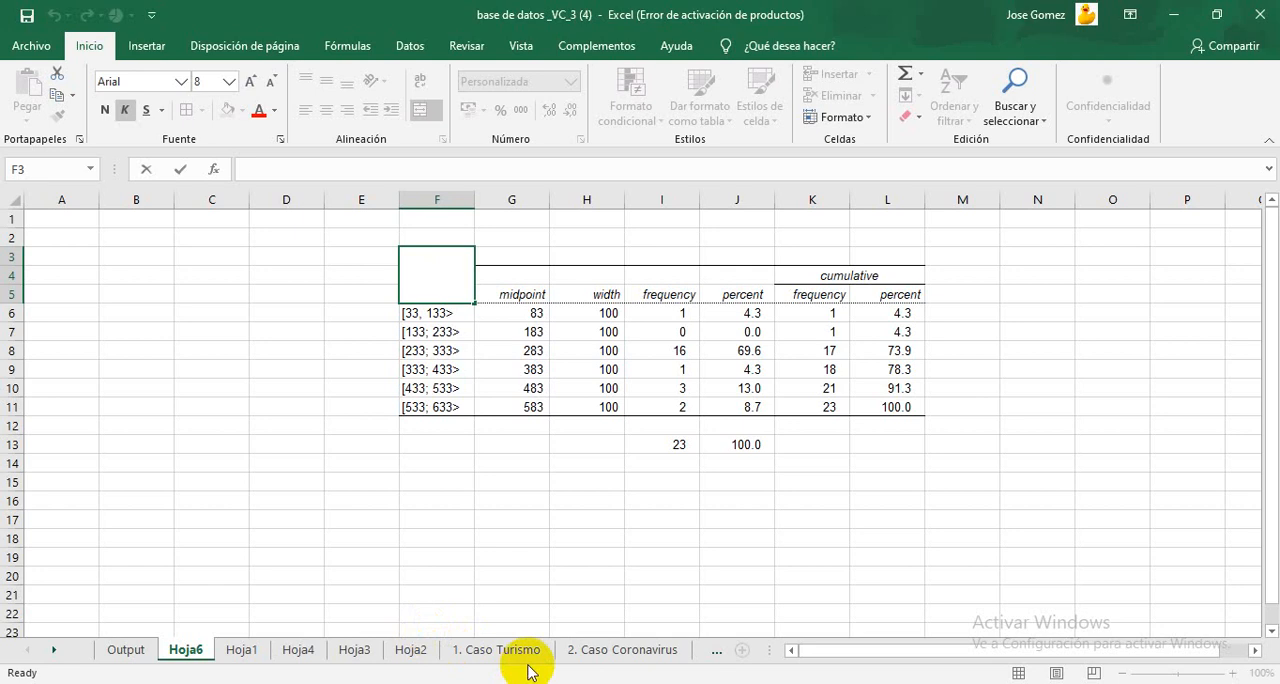
pyautogui.write('Costo de equipo')
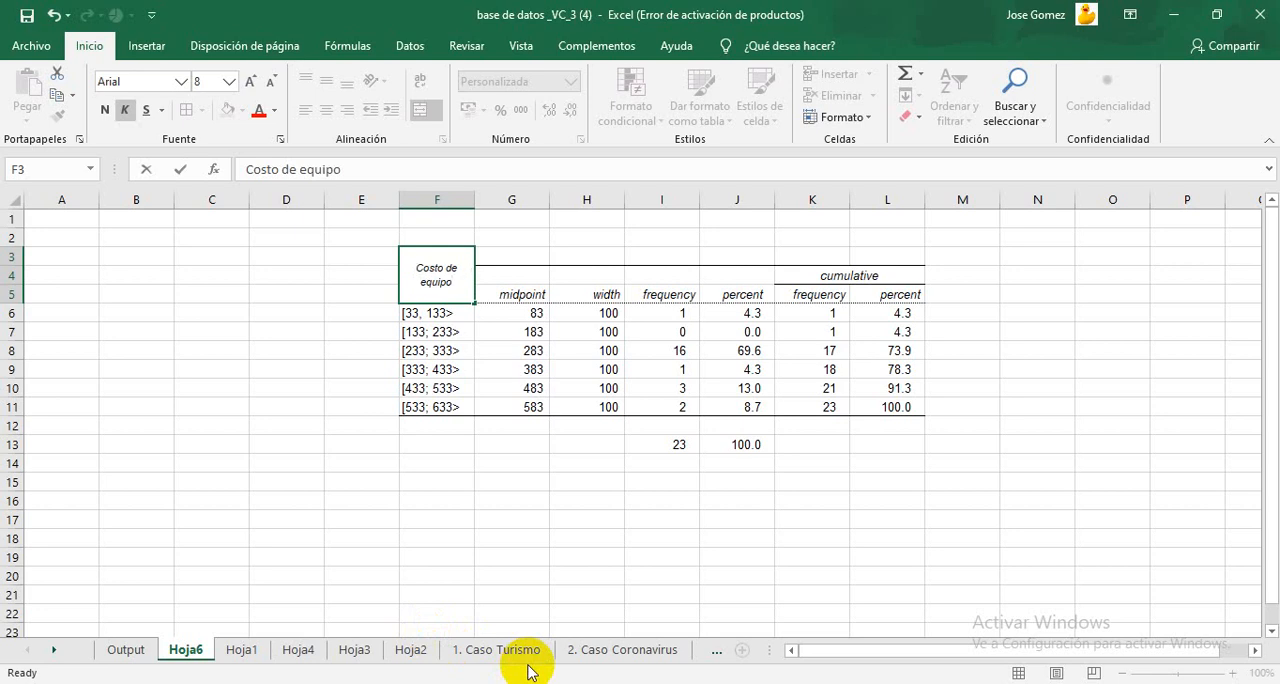
pyautogui.write(' de protección')
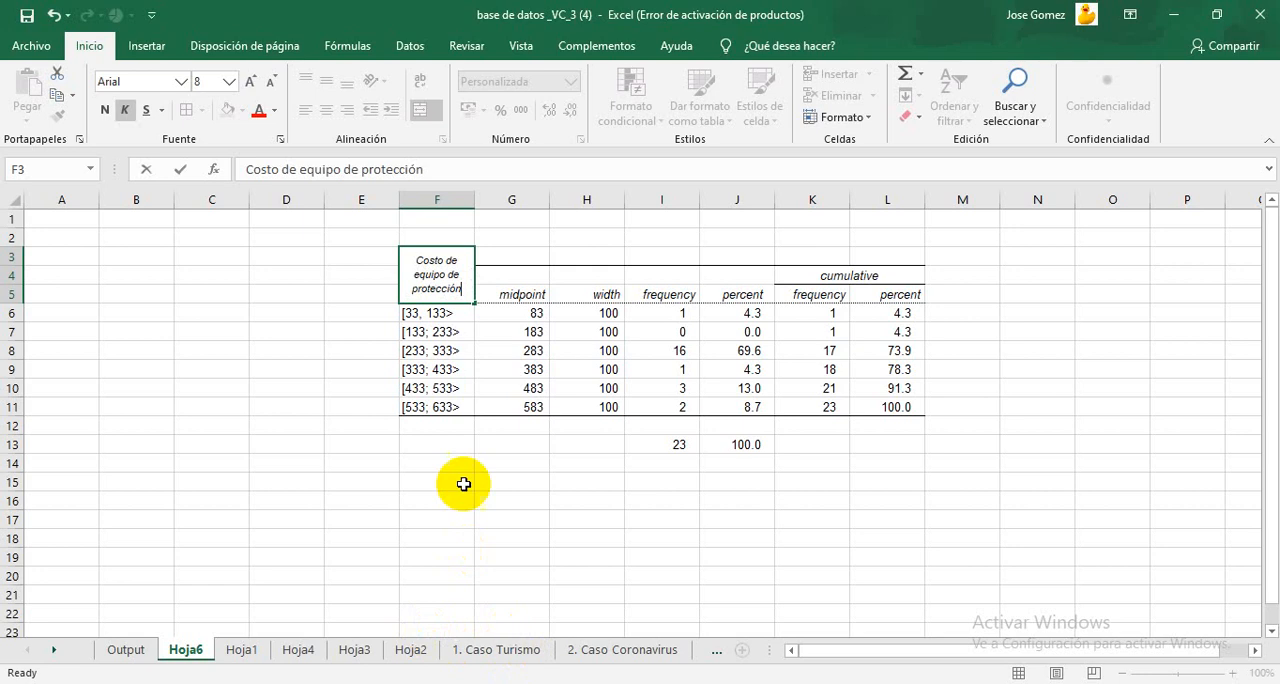
# Step: Merge and center header cells G3:G5 with middle vertical alignment and replace the "midpoint" header with "xi"
pyautogui.click(571, 352)
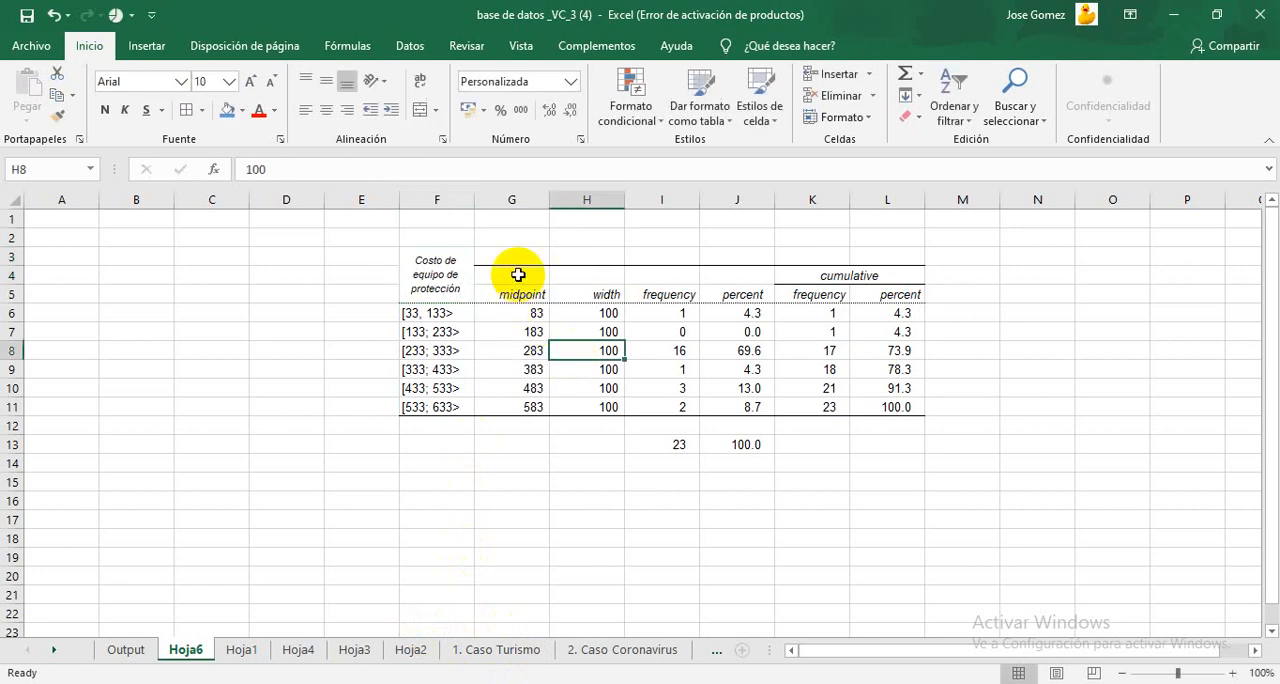
pyautogui.moveTo(514, 257); pyautogui.dragTo(516, 296)
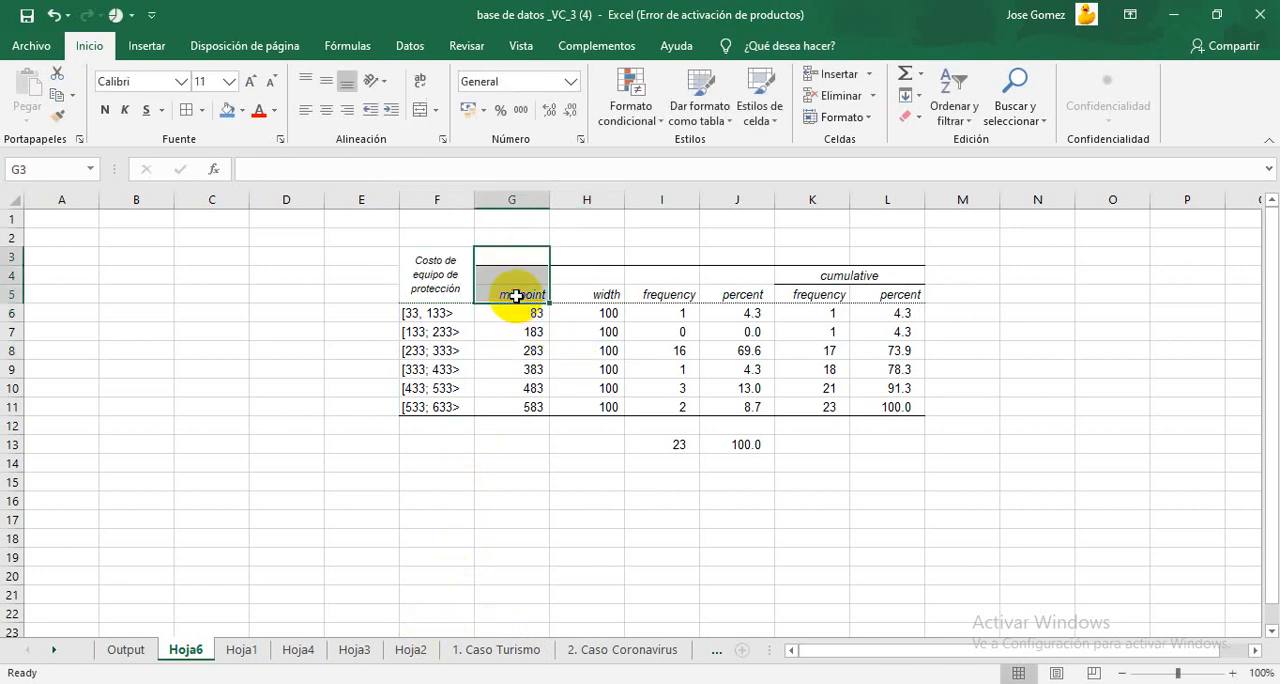
pyautogui.click(424, 111)
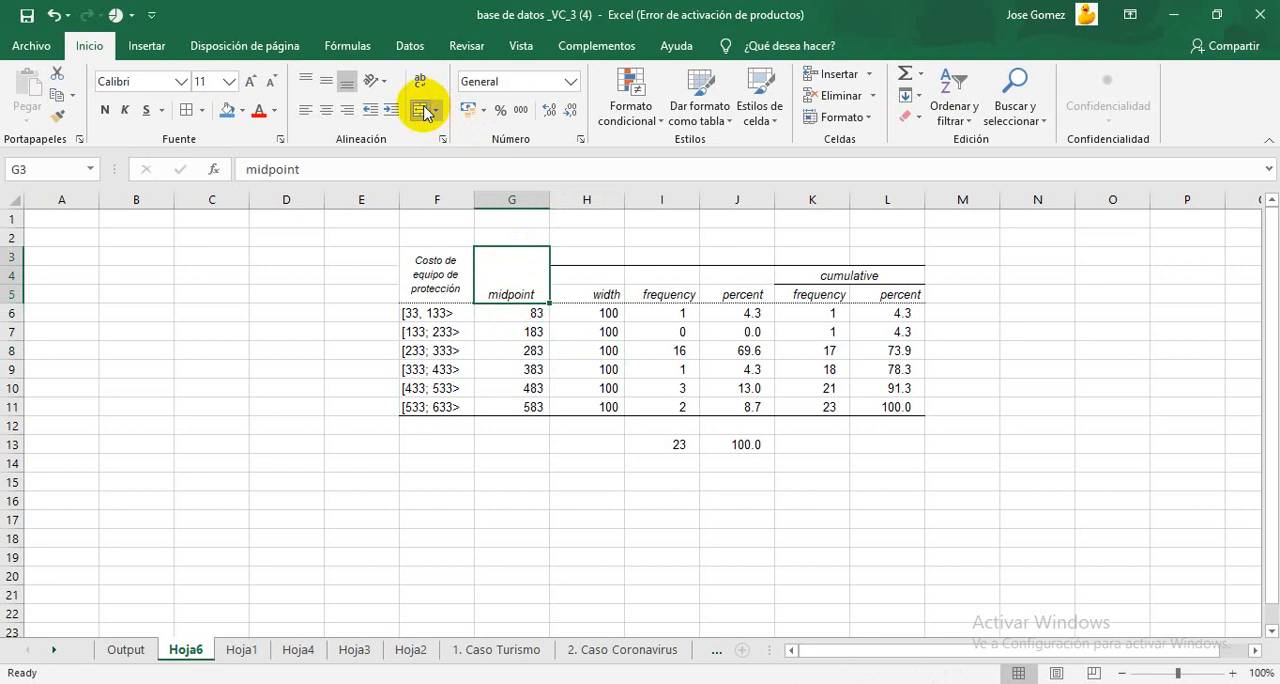
pyautogui.click(330, 82)
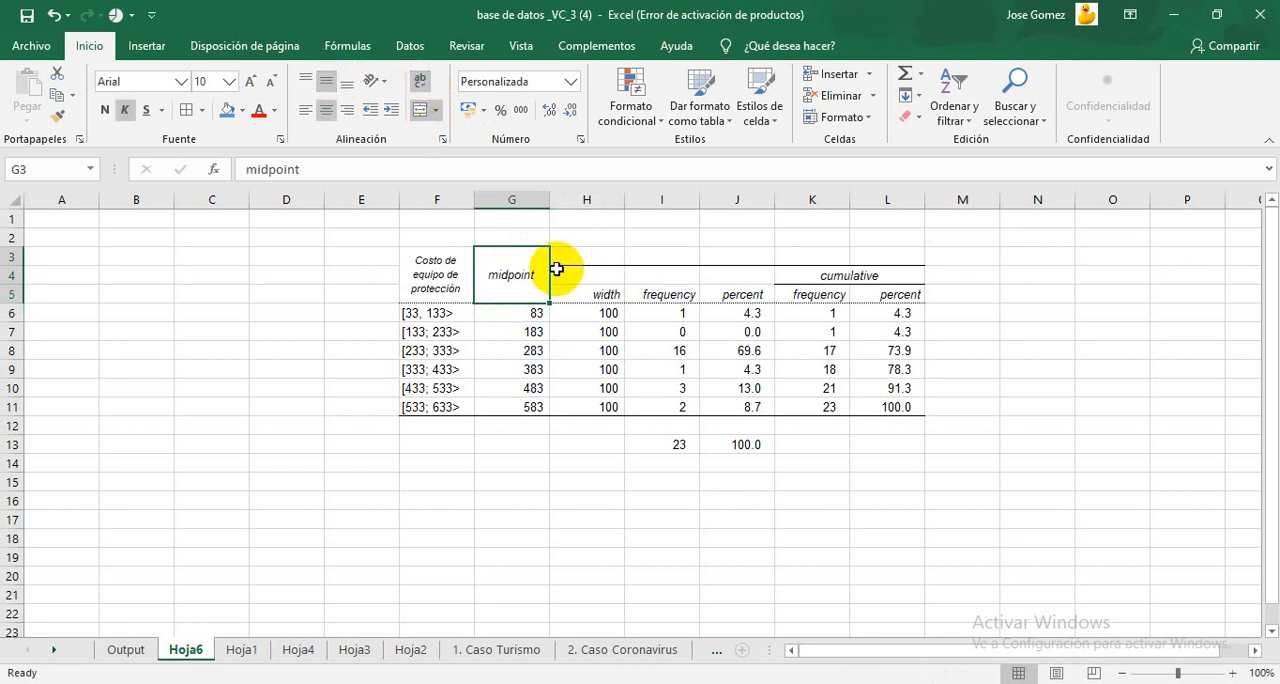
pyautogui.write('xi')
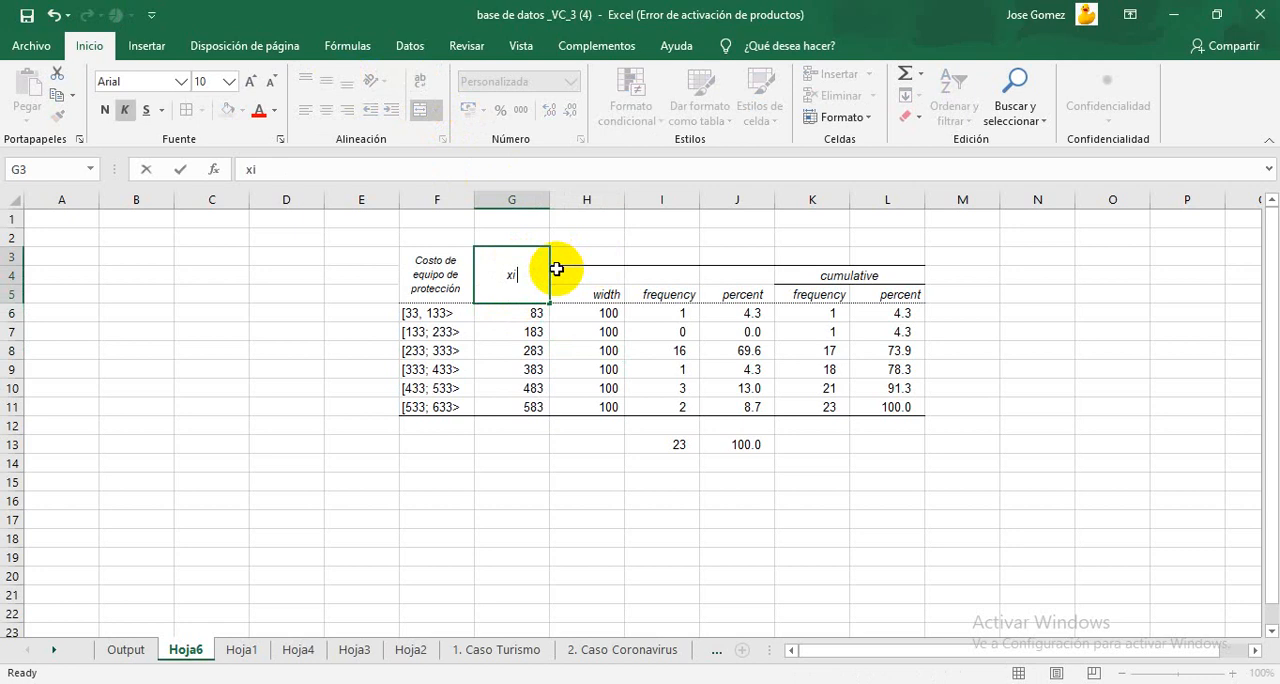
# Step: Center the midpoint values in G6:G11 horizontally
pyautogui.doubleClick(536, 314)
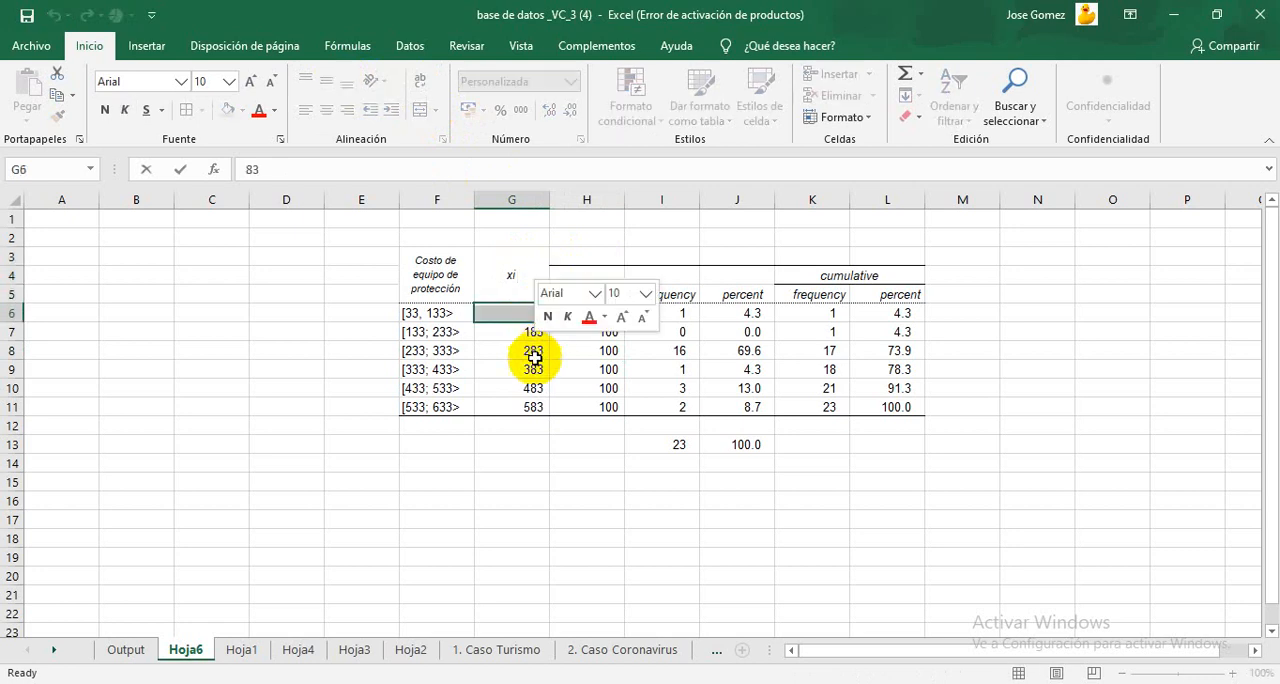
pyautogui.click(535, 358)
pyautogui.moveTo(514, 313); pyautogui.dragTo(507, 400)
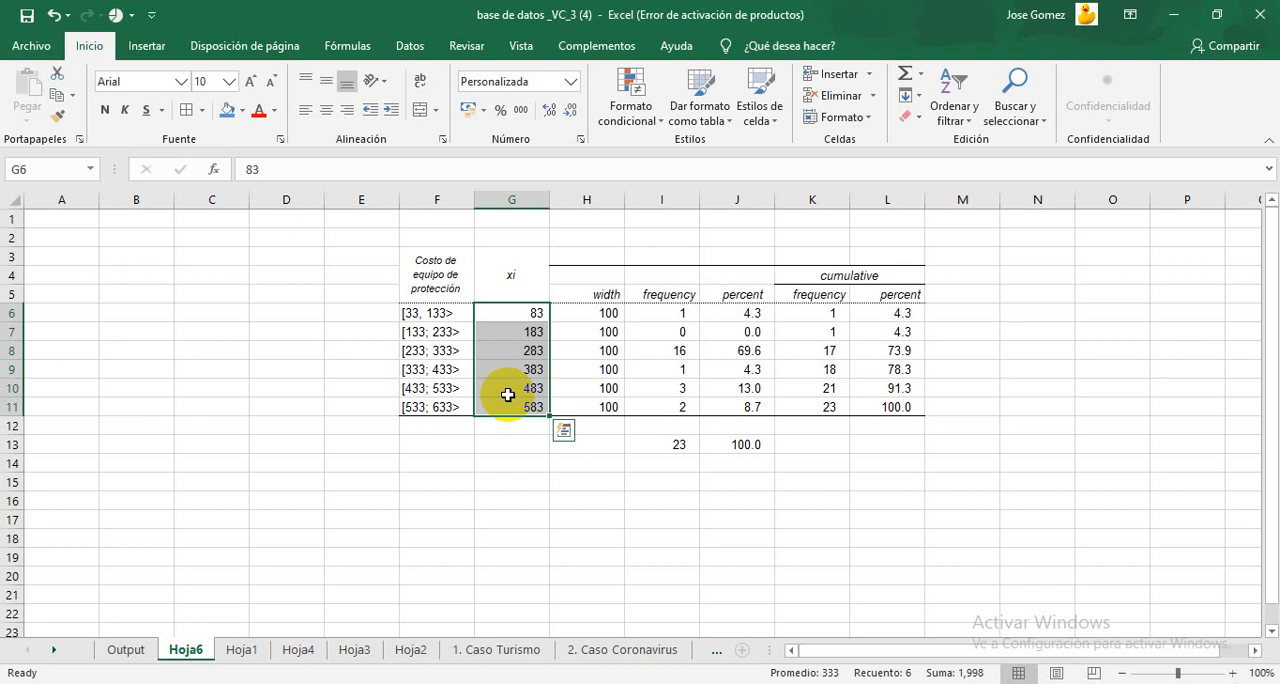
pyautogui.click(326, 111)
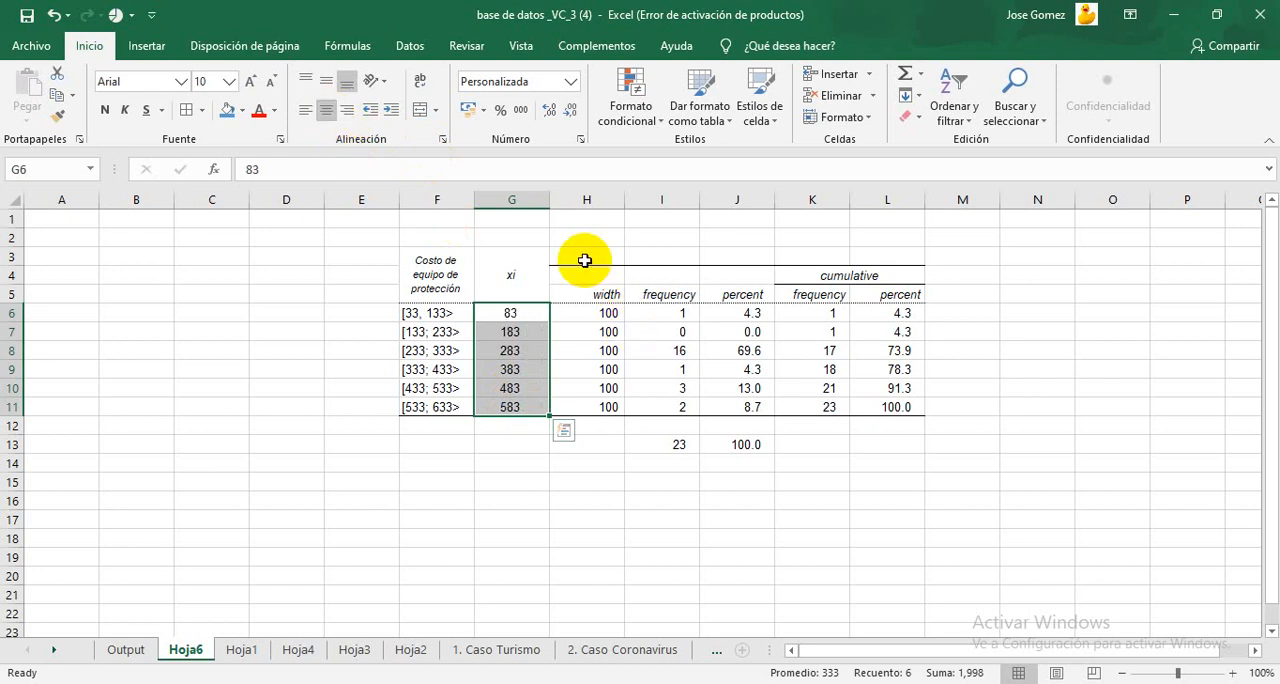
# Step: Delete column H, which holds the interval widths
pyautogui.click(590, 200)
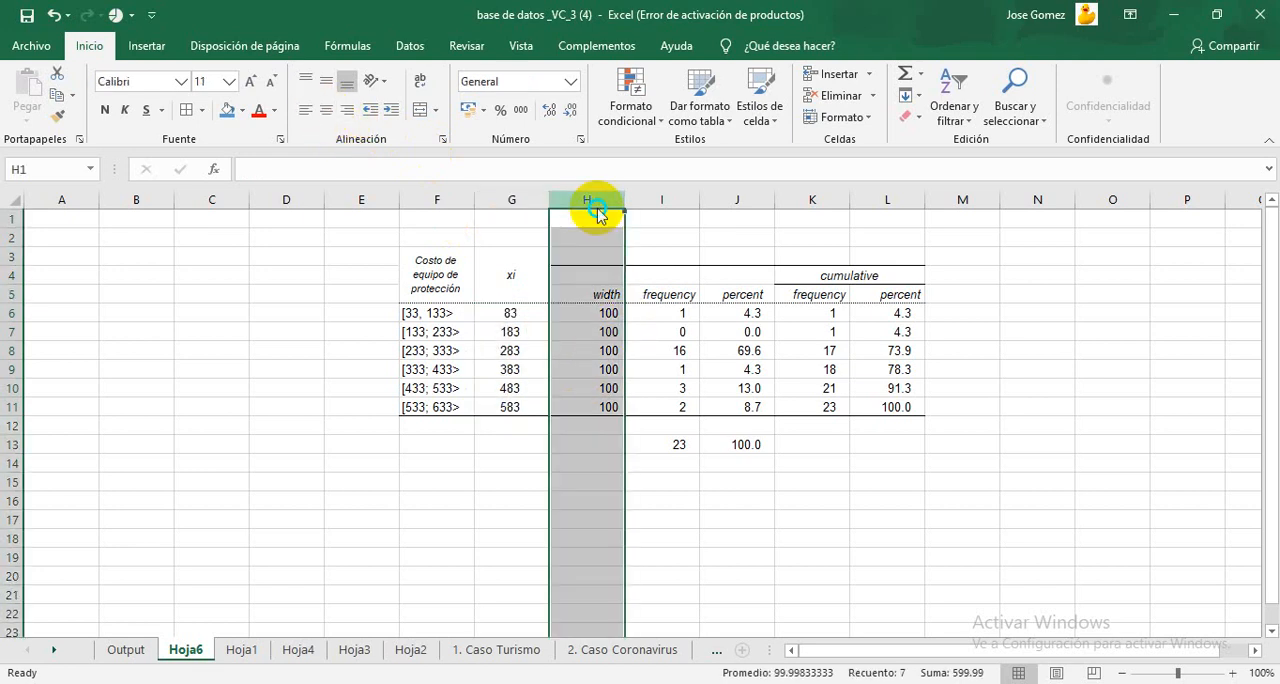
pyautogui.rightClick(597, 210)
pyautogui.click(645, 361)
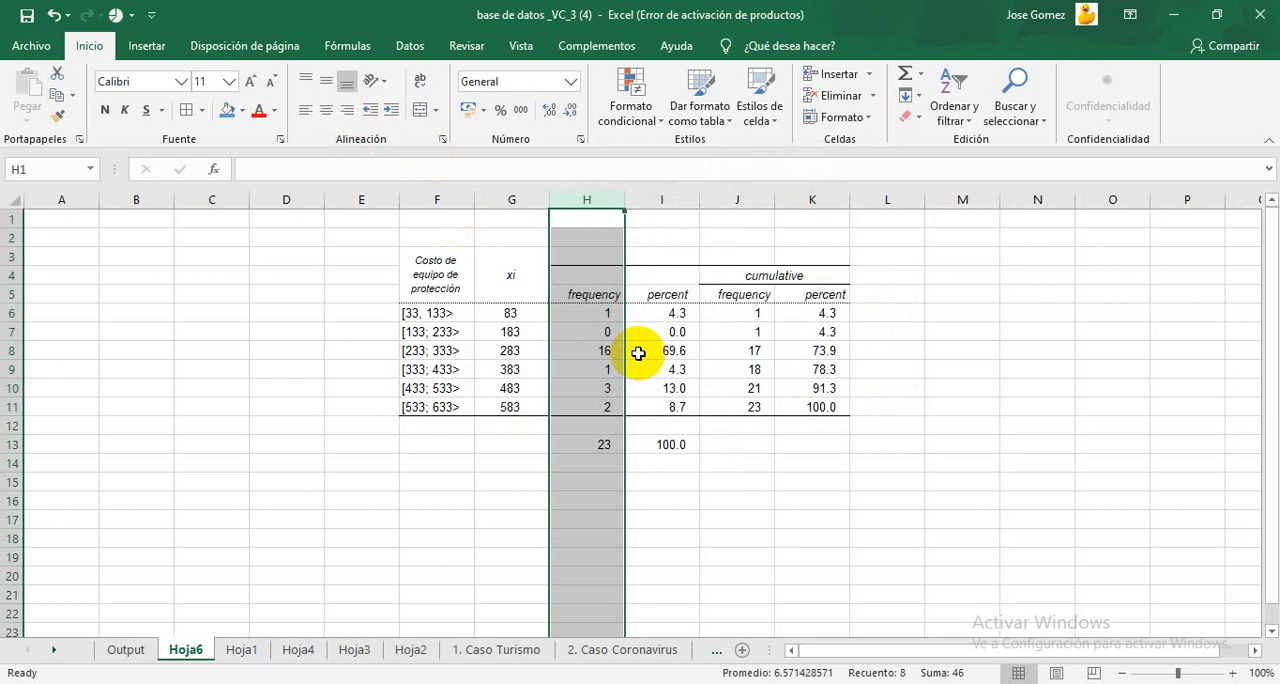
# Step: Replace the "frequency" header in H5 with "Cantidad de equipo"
pyautogui.click(596, 290)
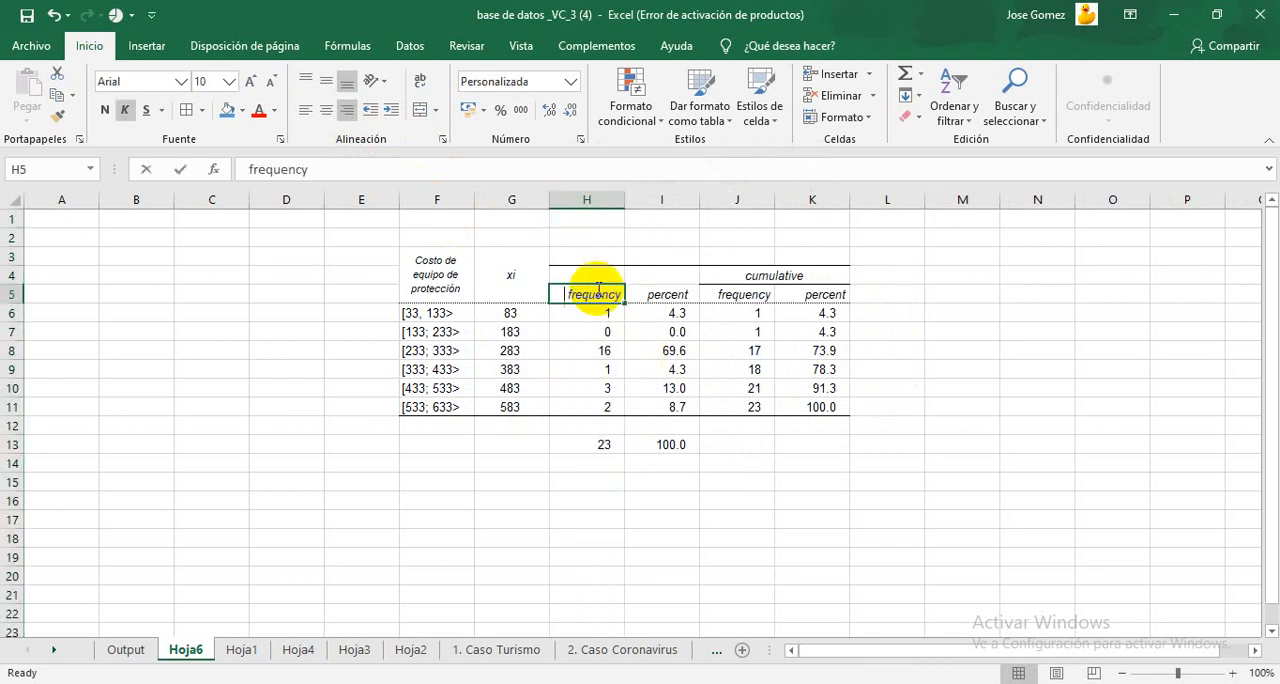
pyautogui.write('Can')
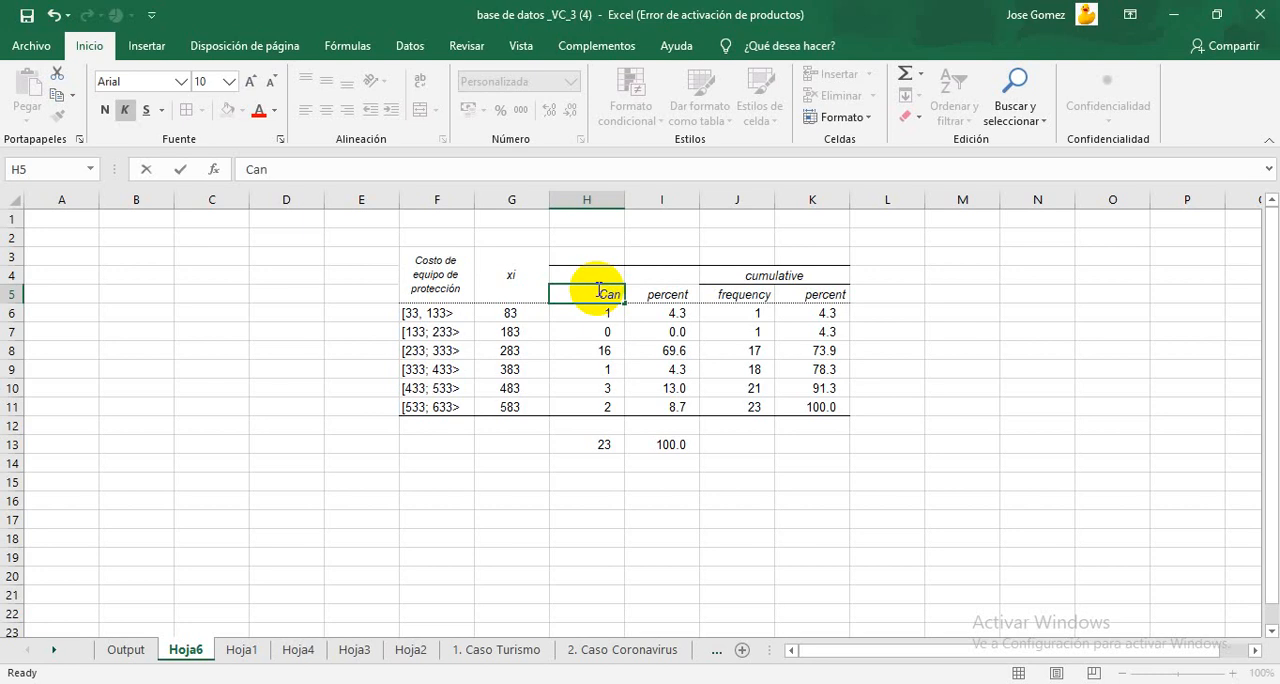
pyautogui.write('tidad de e')
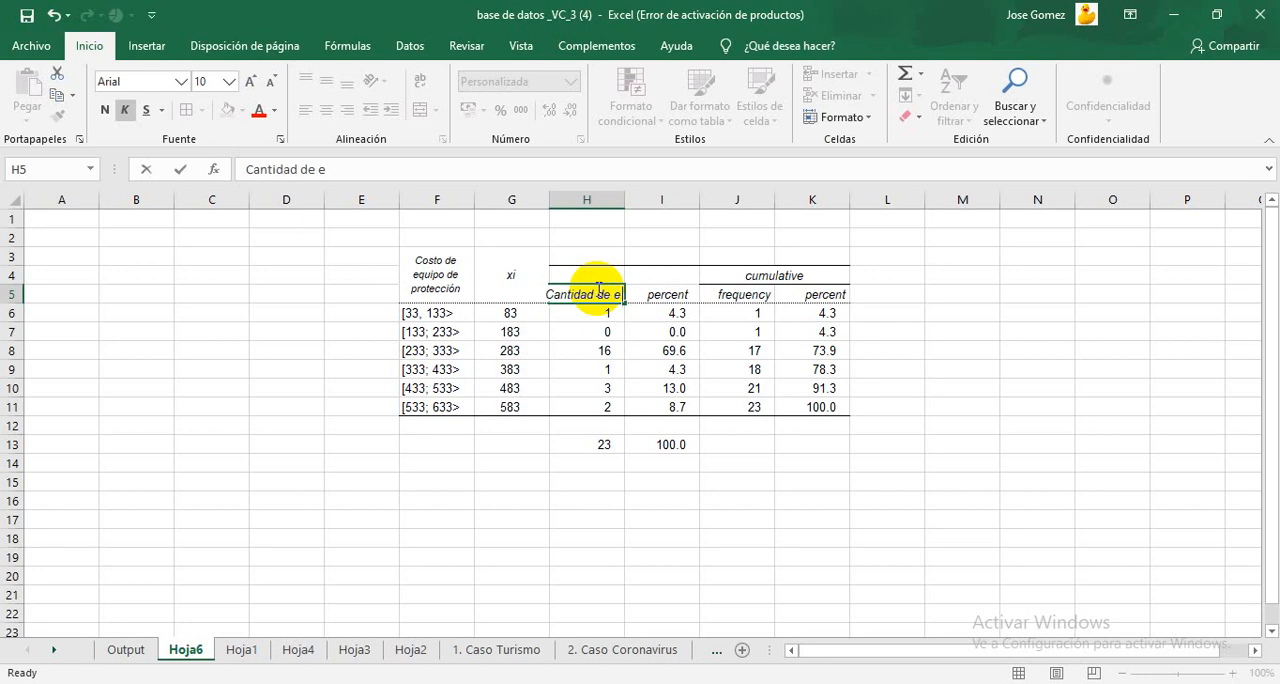
pyautogui.write('quipo')
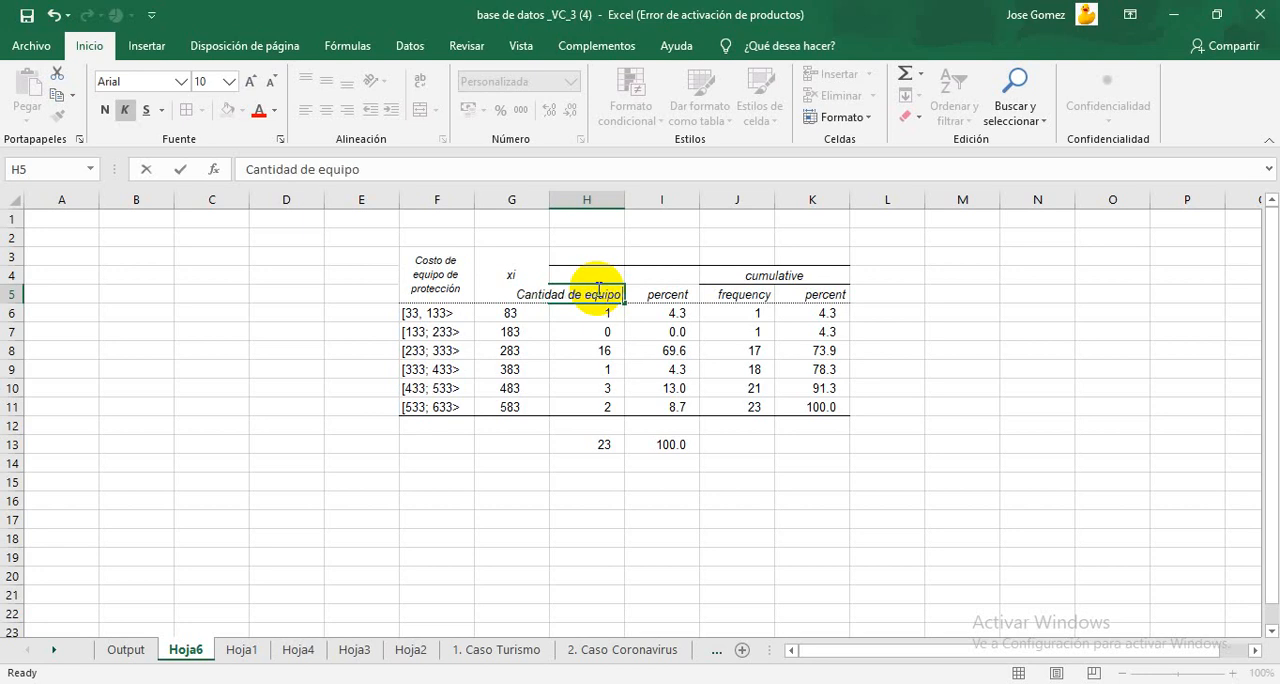
# Step: Merge and center header cells H3:H5, with wrapped text and middle vertical alignment
pyautogui.moveTo(592, 274)
pyautogui.mouseDown()
pyautogui.moveTo(572, 262)
pyautogui.moveTo(583, 306)
pyautogui.moveTo(586, 294)
pyautogui.mouseUp()
pyautogui.click(589, 258)
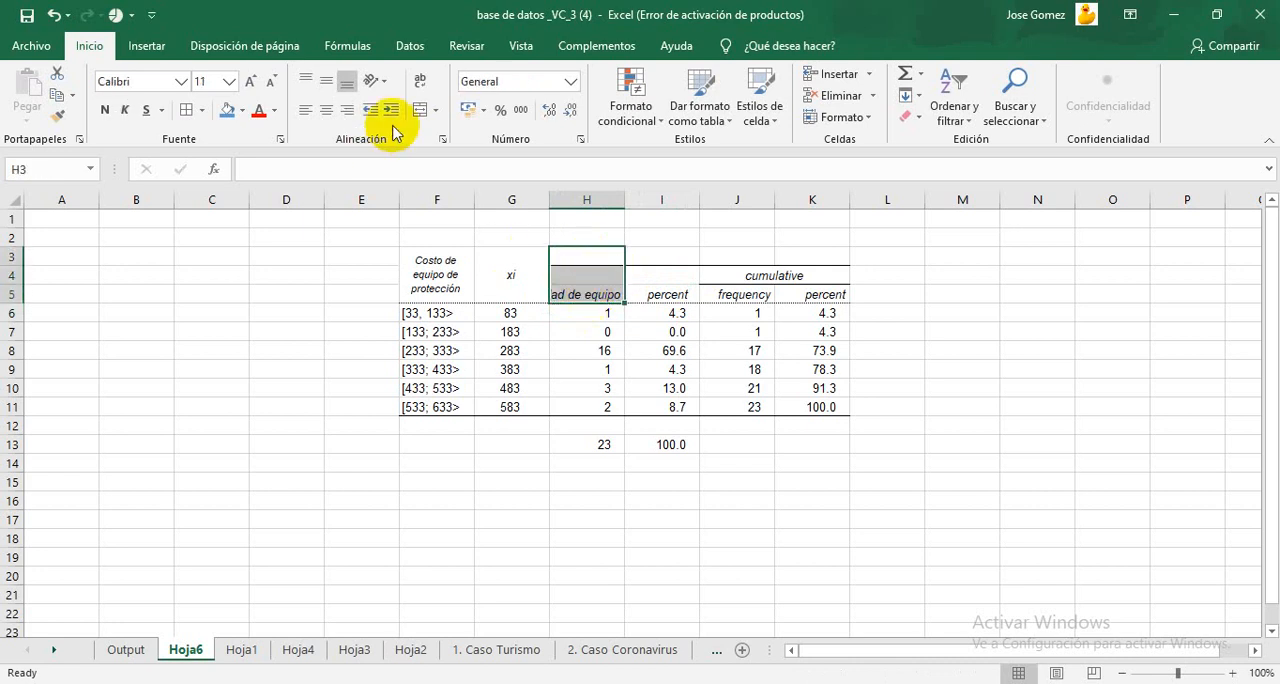
pyautogui.click(418, 108)
pyautogui.click(420, 83)
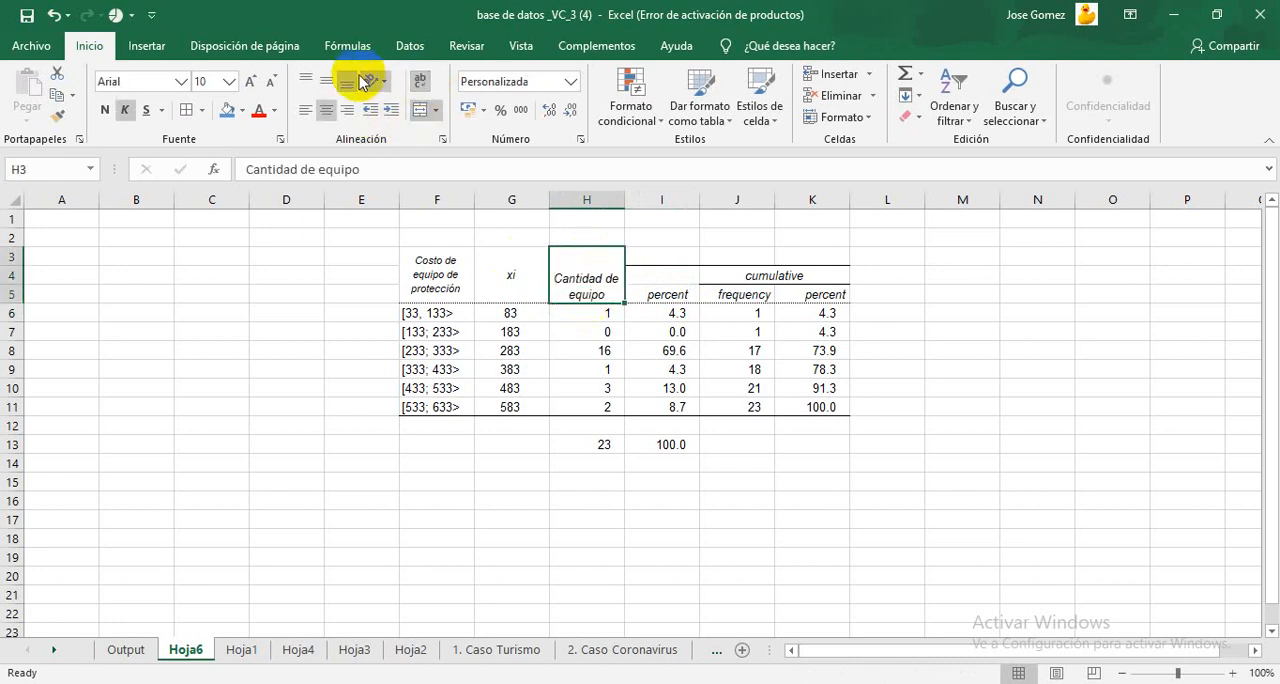
pyautogui.click(326, 80)
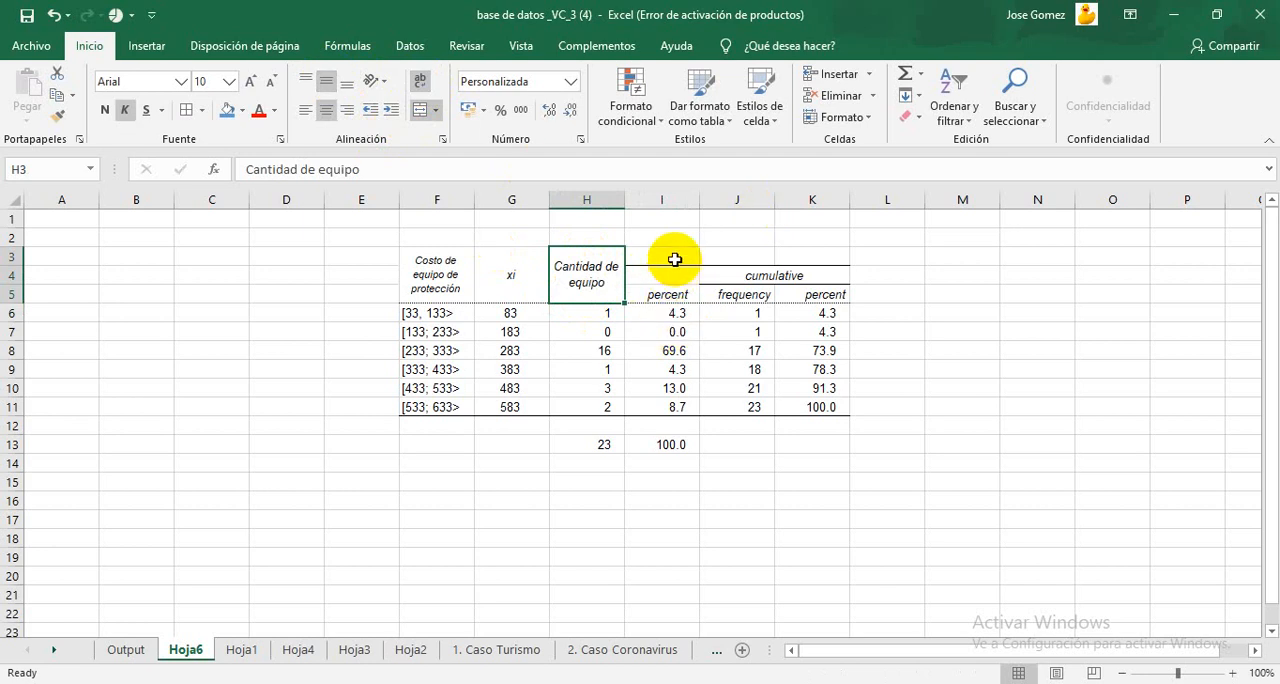
# Step: Insert an empty column I between the "Cantidad de equipo" column and the first percent column
pyautogui.moveTo(675, 260); pyautogui.dragTo(666, 300)
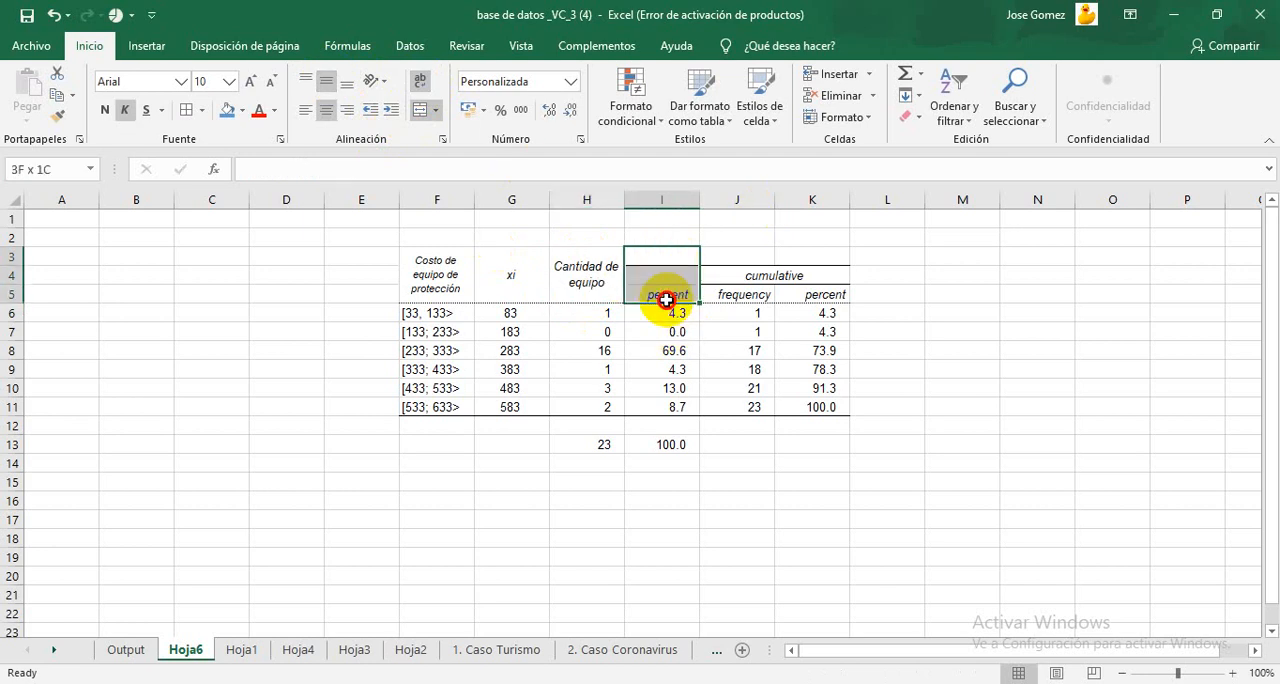
pyautogui.click(662, 198)
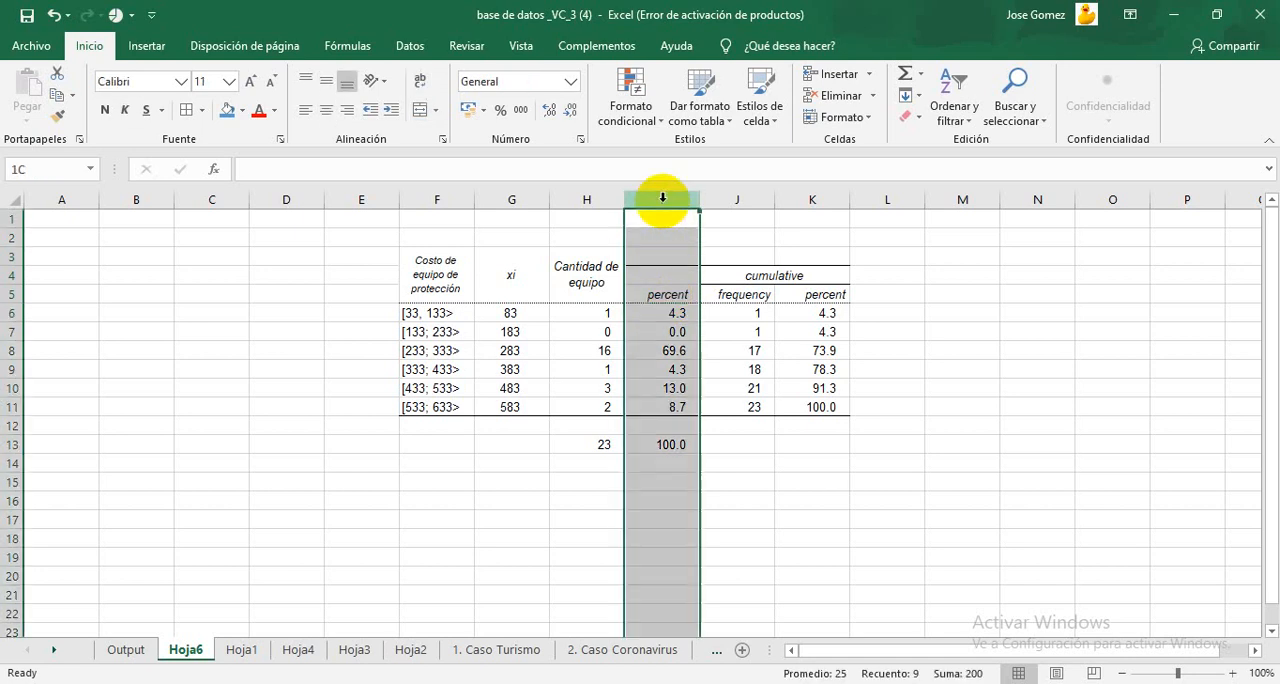
pyautogui.rightClick(662, 197)
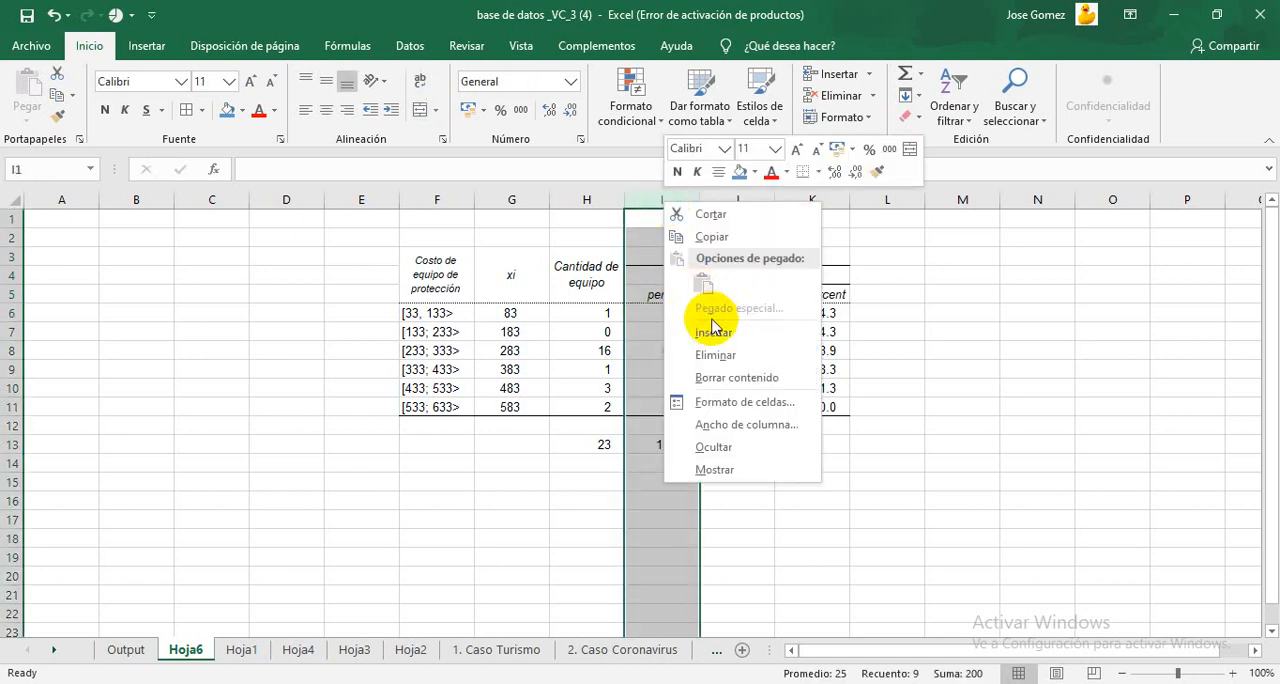
pyautogui.click(718, 333)
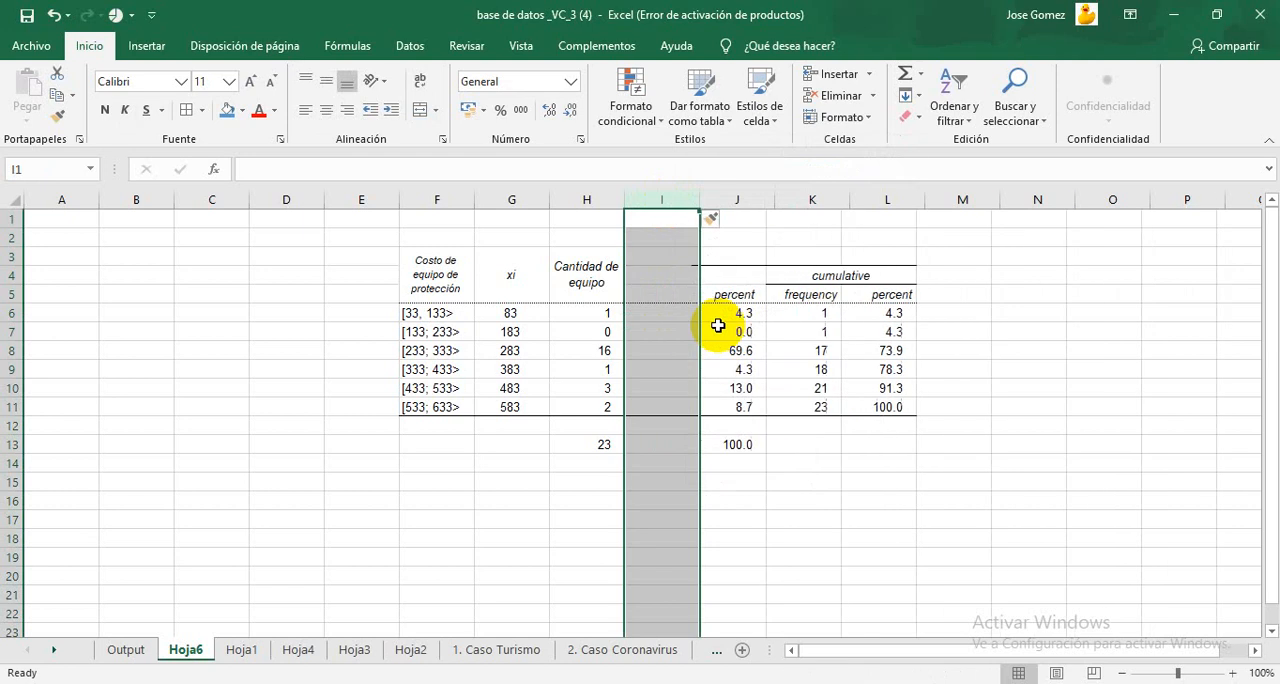
pyautogui.rightClick(881, 428)
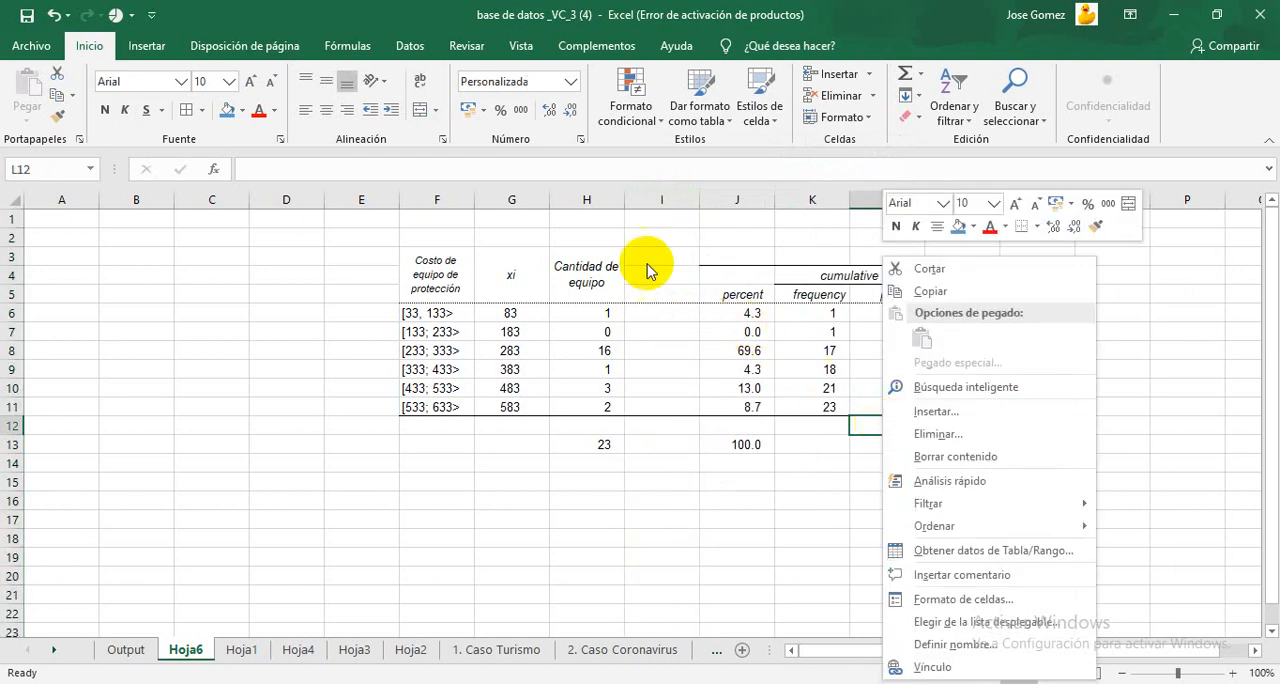
pyautogui.press('Escape')
# Step: Merge and center cells I3:I5, enter the header "Fi" and align it to the middle vertically
pyautogui.moveTo(657, 260); pyautogui.dragTo(657, 298)
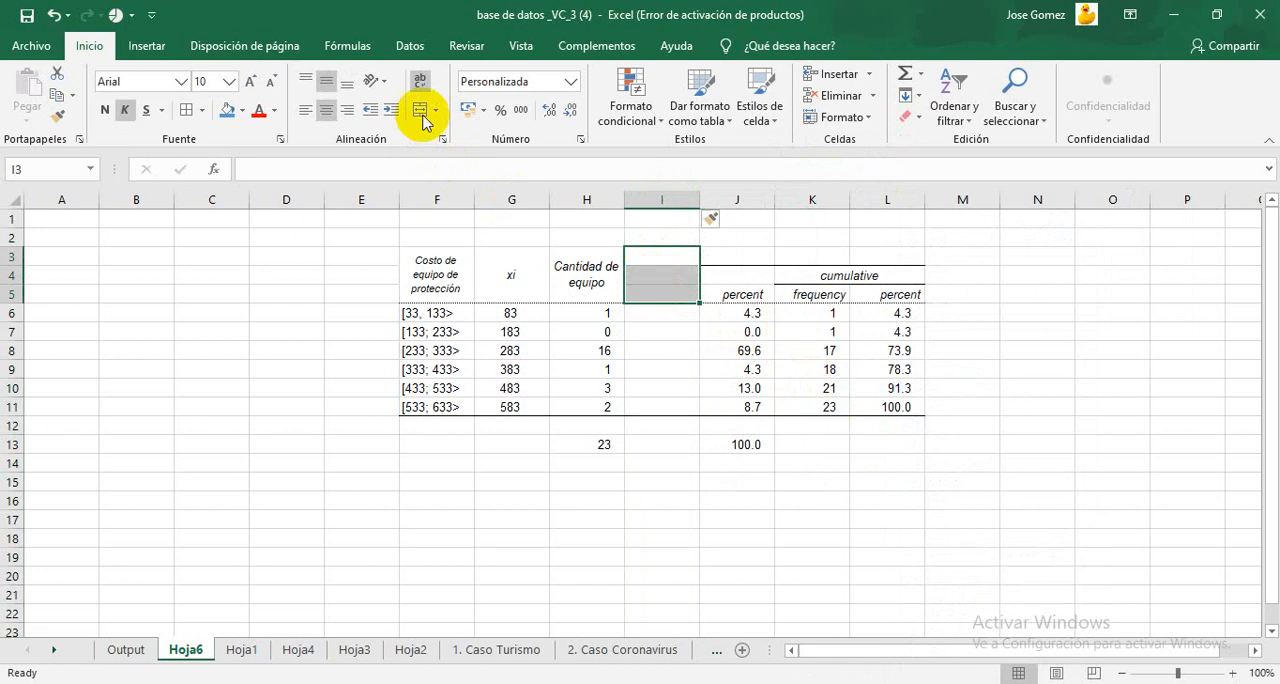
pyautogui.click(420, 110)
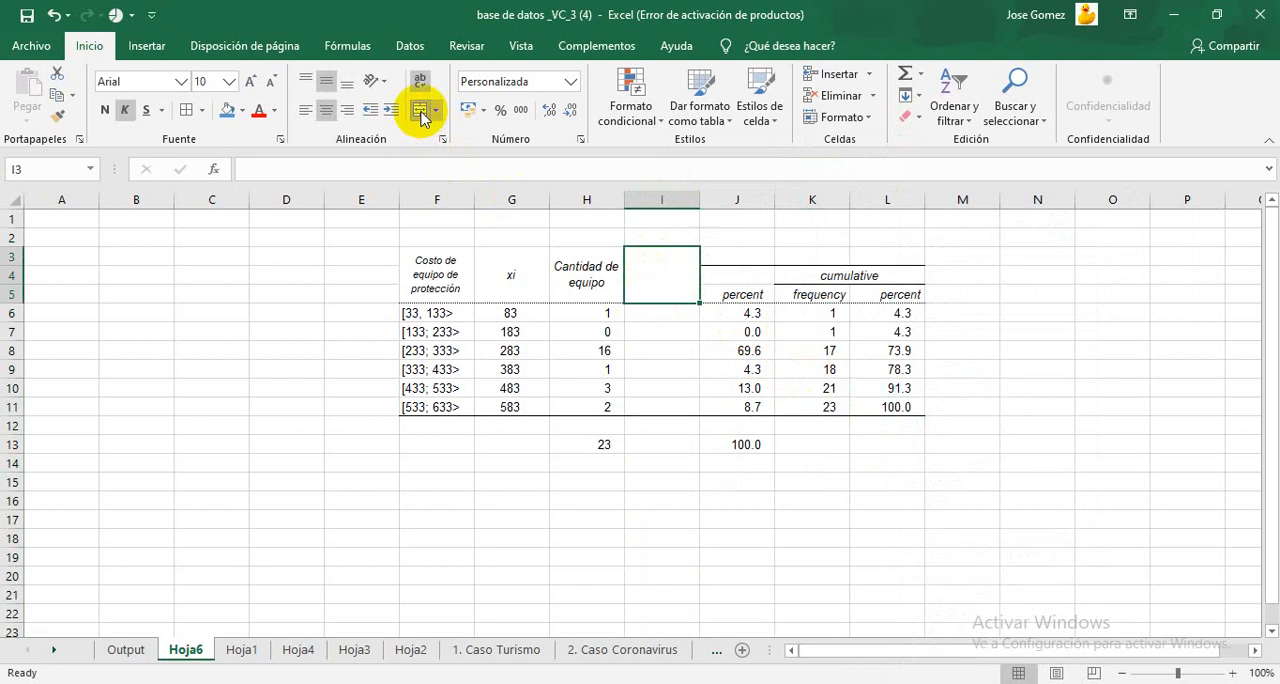
pyautogui.click(326, 80)
pyautogui.doubleClick(656, 286)
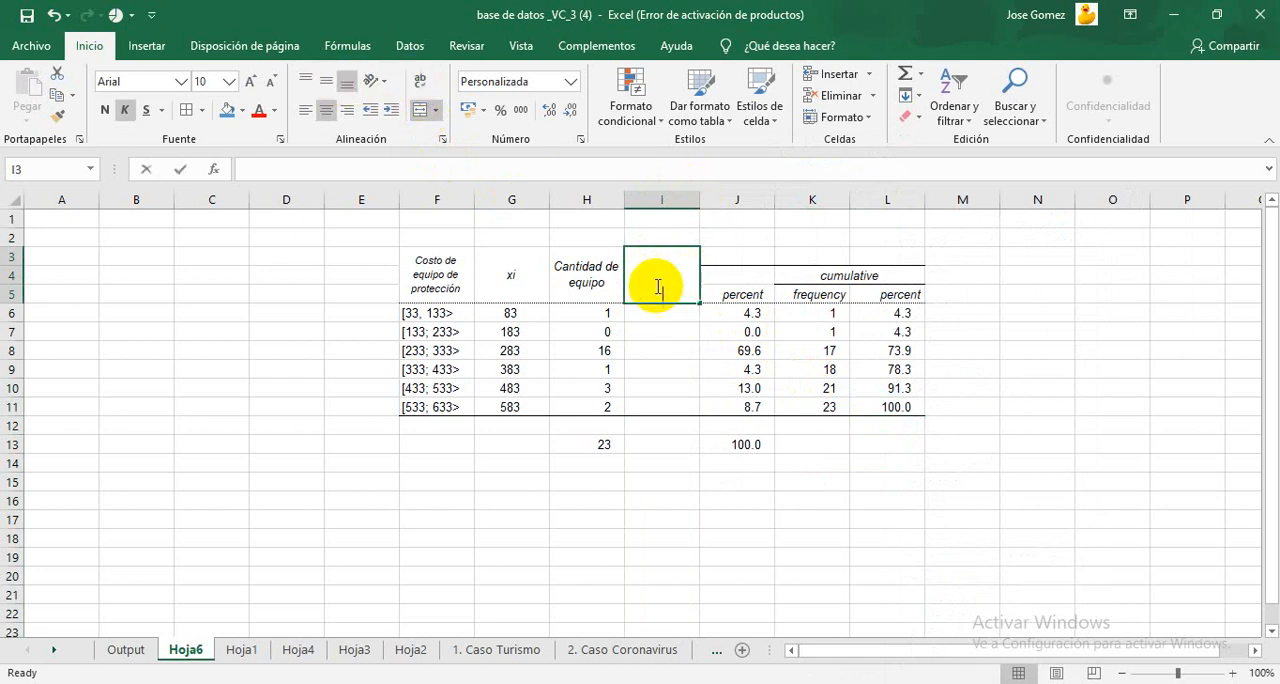
pyautogui.write('F')
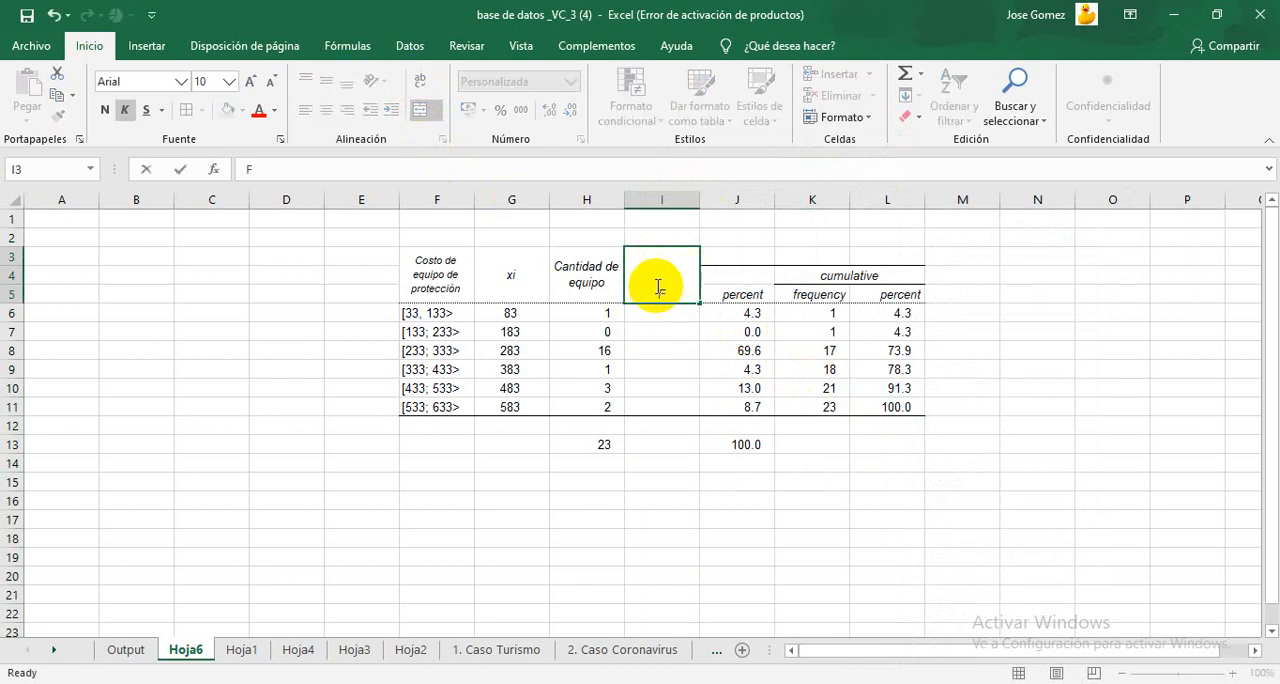
pyautogui.write('i')
pyautogui.click(663, 325)
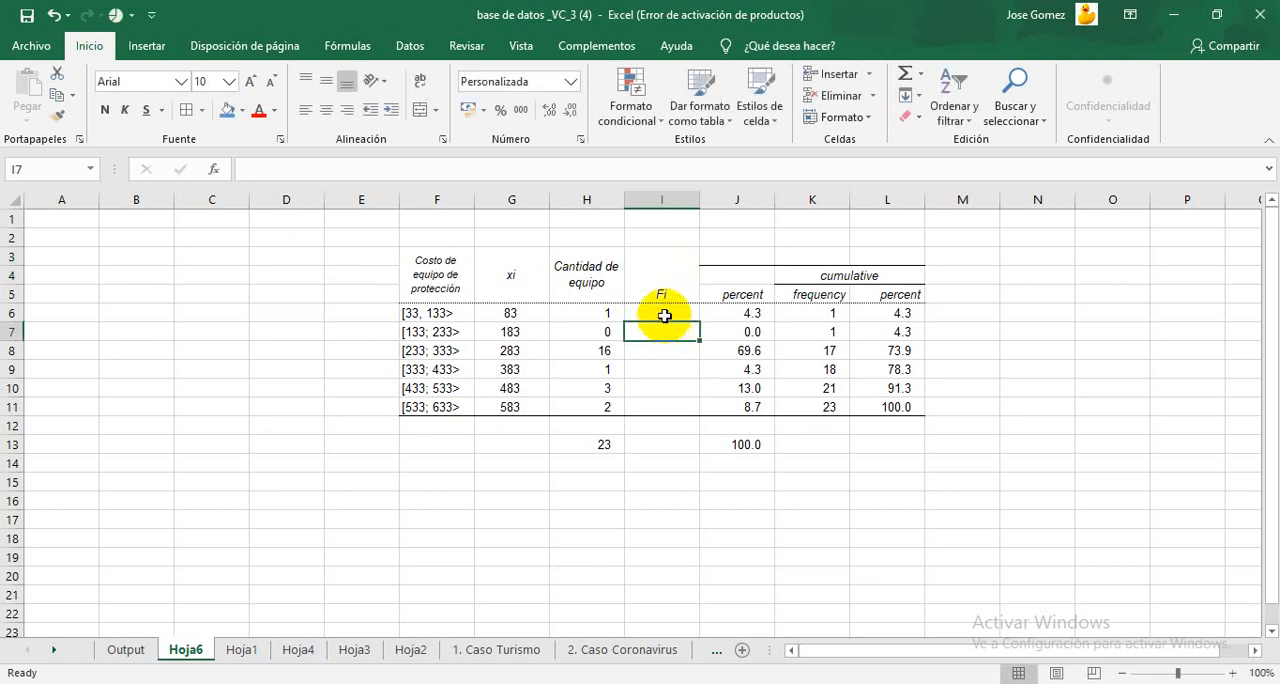
pyautogui.click(660, 289)
pyautogui.click(326, 80)
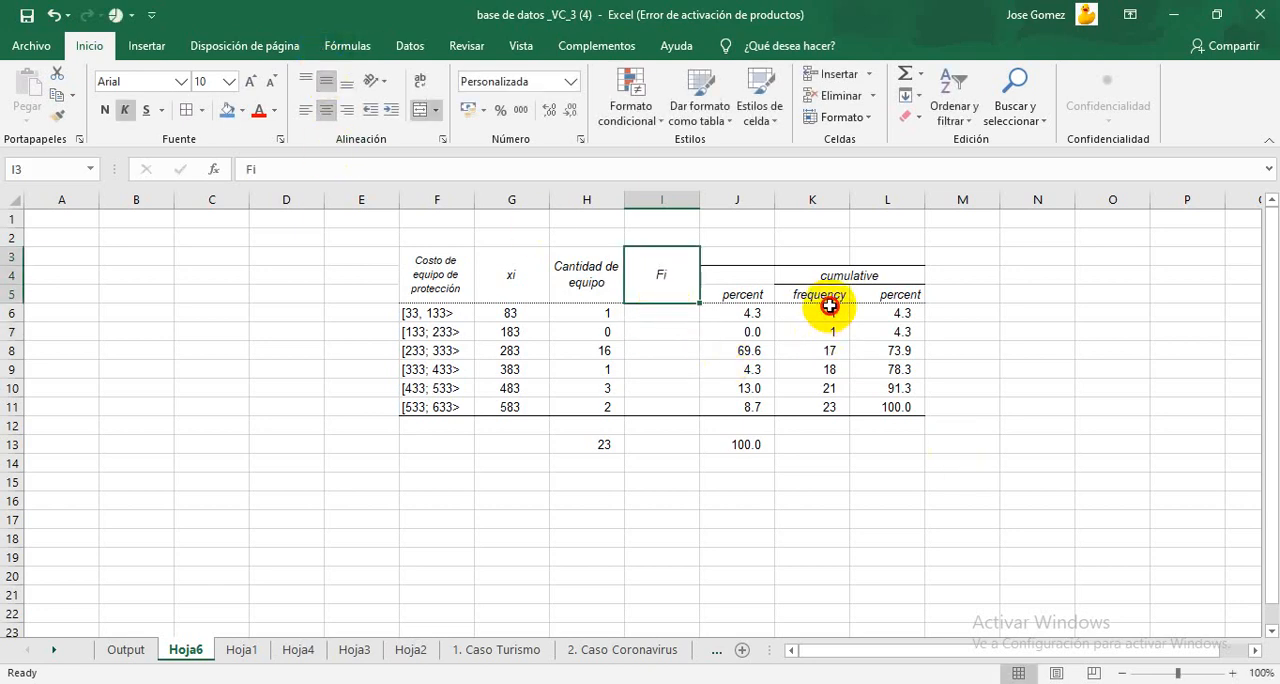
# Step: Copy the cumulative frequency values from K6:K11 into the Fi column at I6:I11
pyautogui.moveTo(831, 310); pyautogui.dragTo(825, 406)
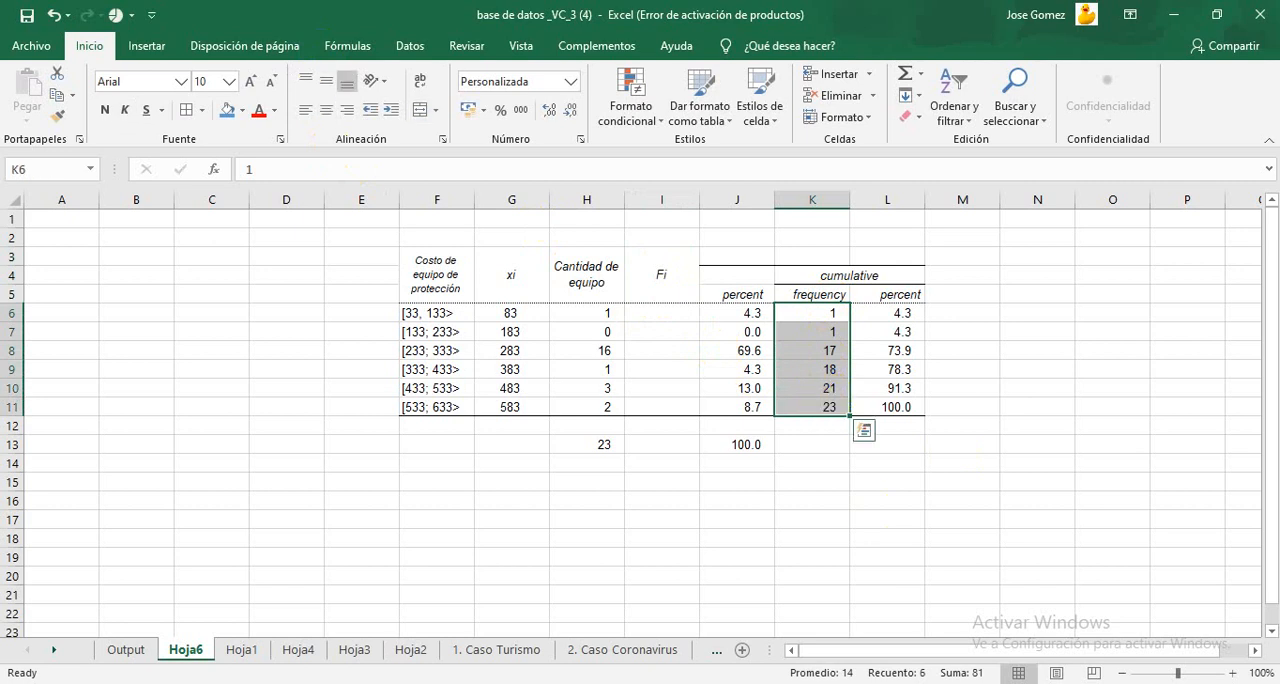
pyautogui.hotkey('ctrl', 'c')
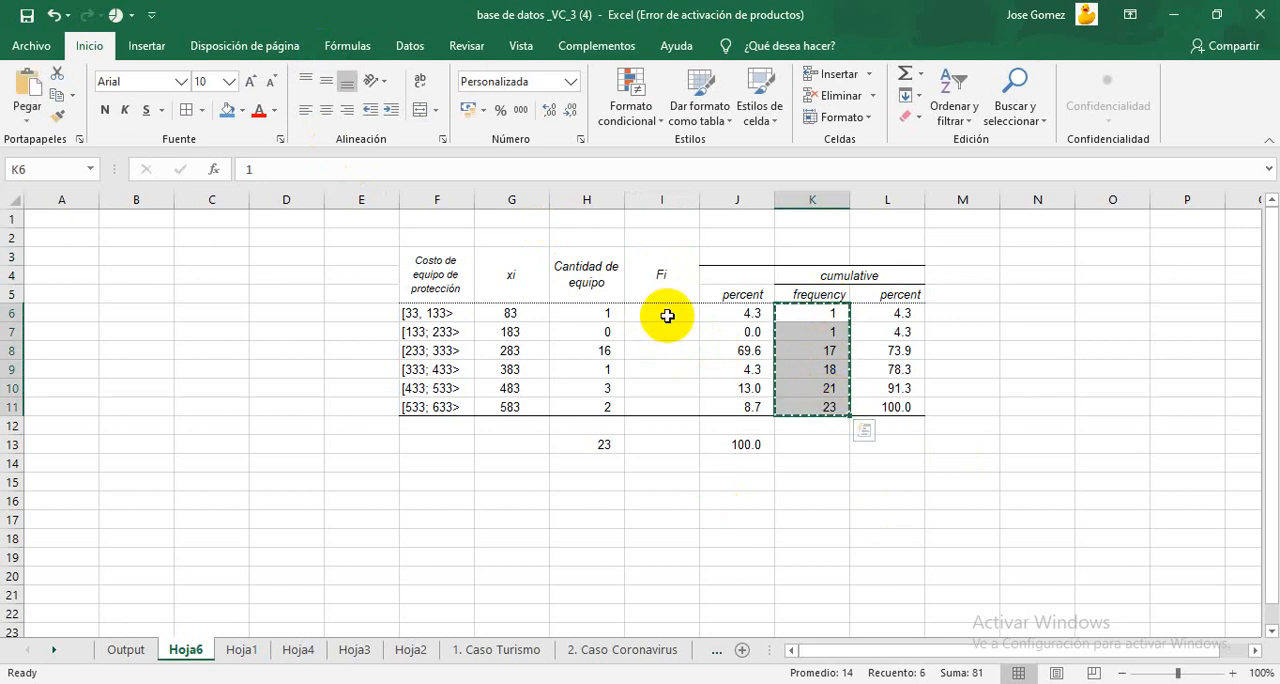
pyautogui.click(663, 314)
pyautogui.hotkey('ctrl', 'v')
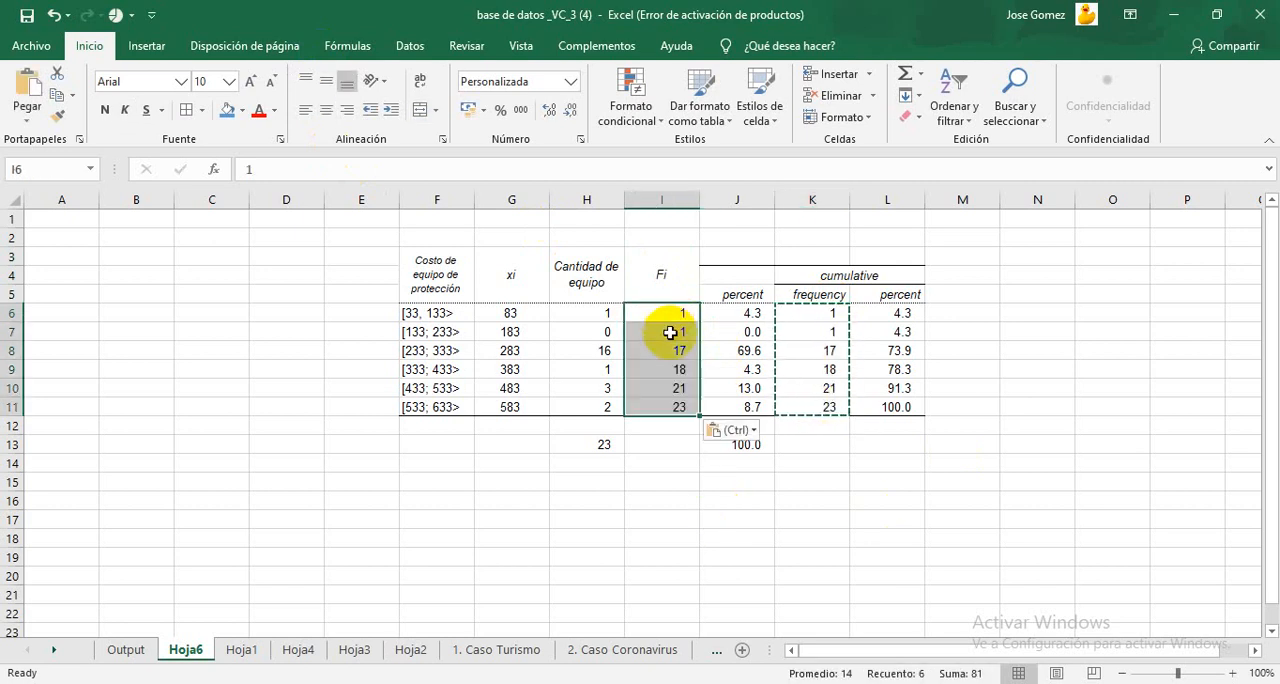
pyautogui.click(718, 494)
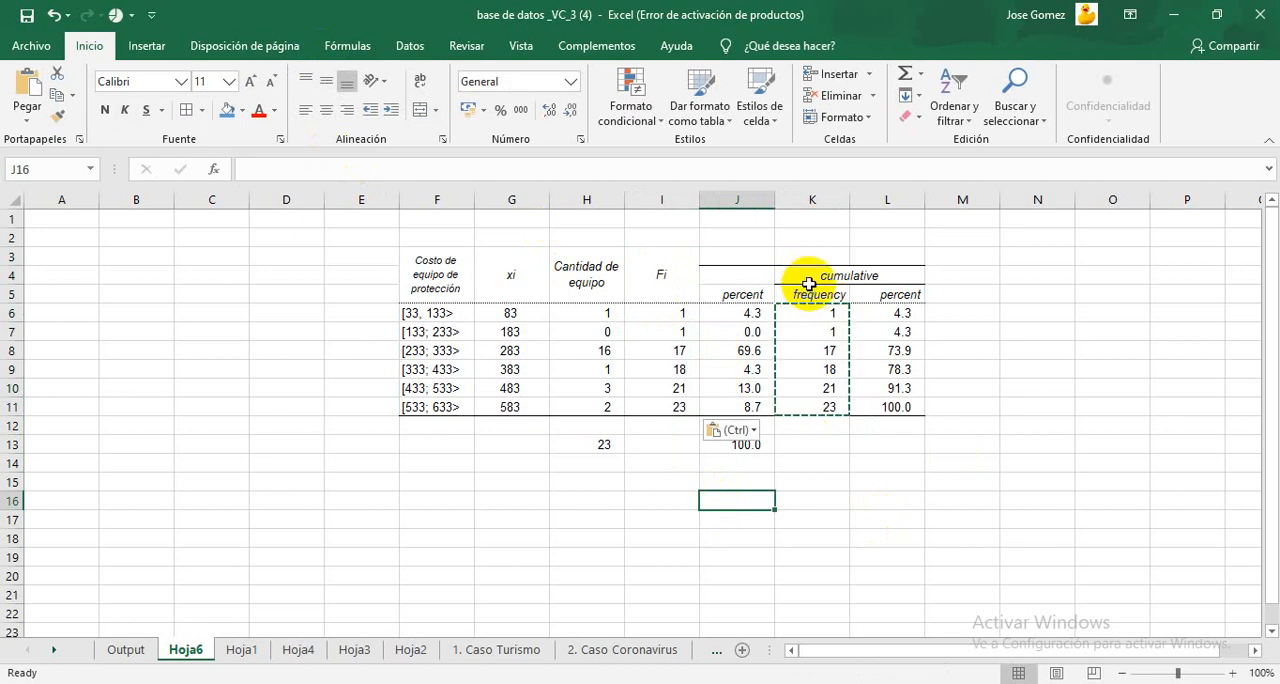
# Step: Delete column K, which holds the original cumulative frequencies
pyautogui.click(818, 200)
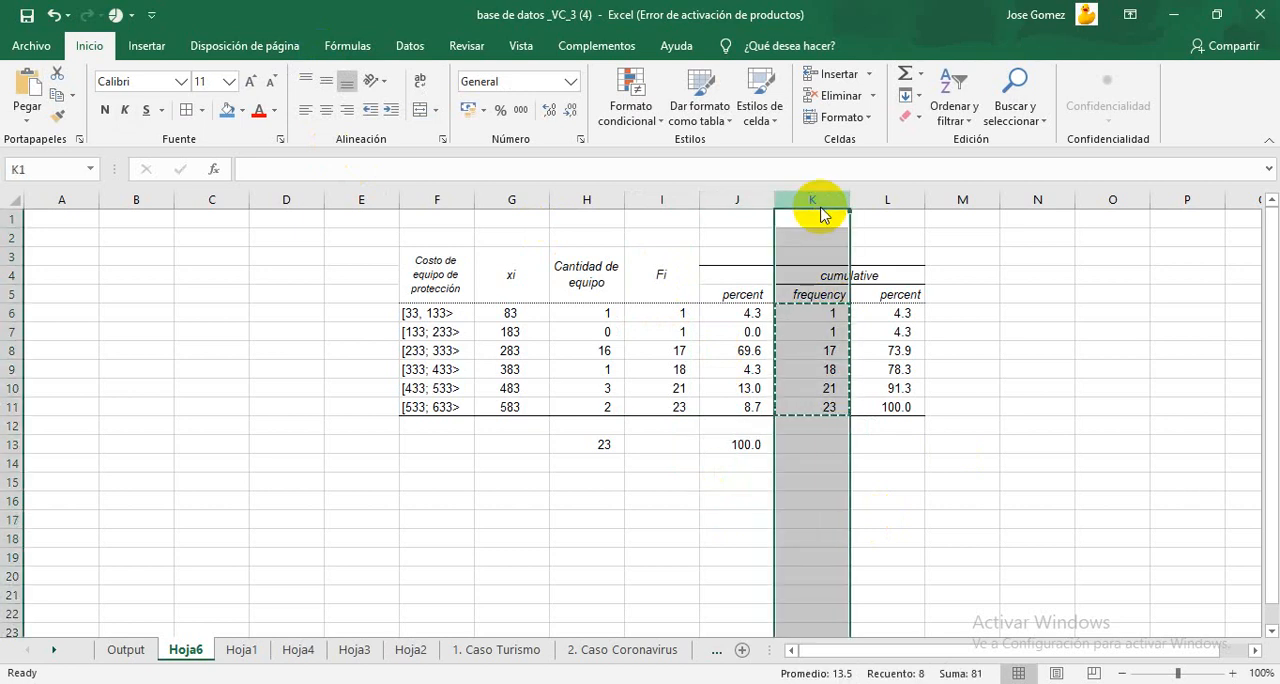
pyautogui.rightClick(820, 204)
pyautogui.click(886, 359)
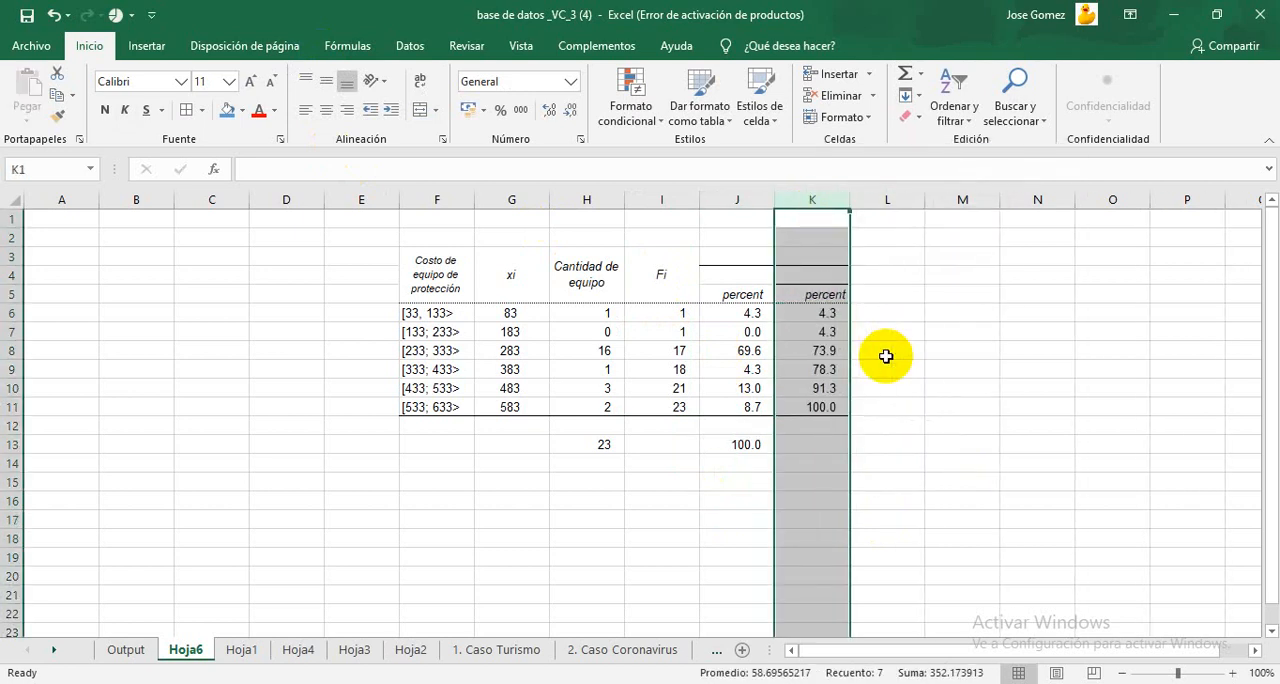
pyautogui.click(905, 346)
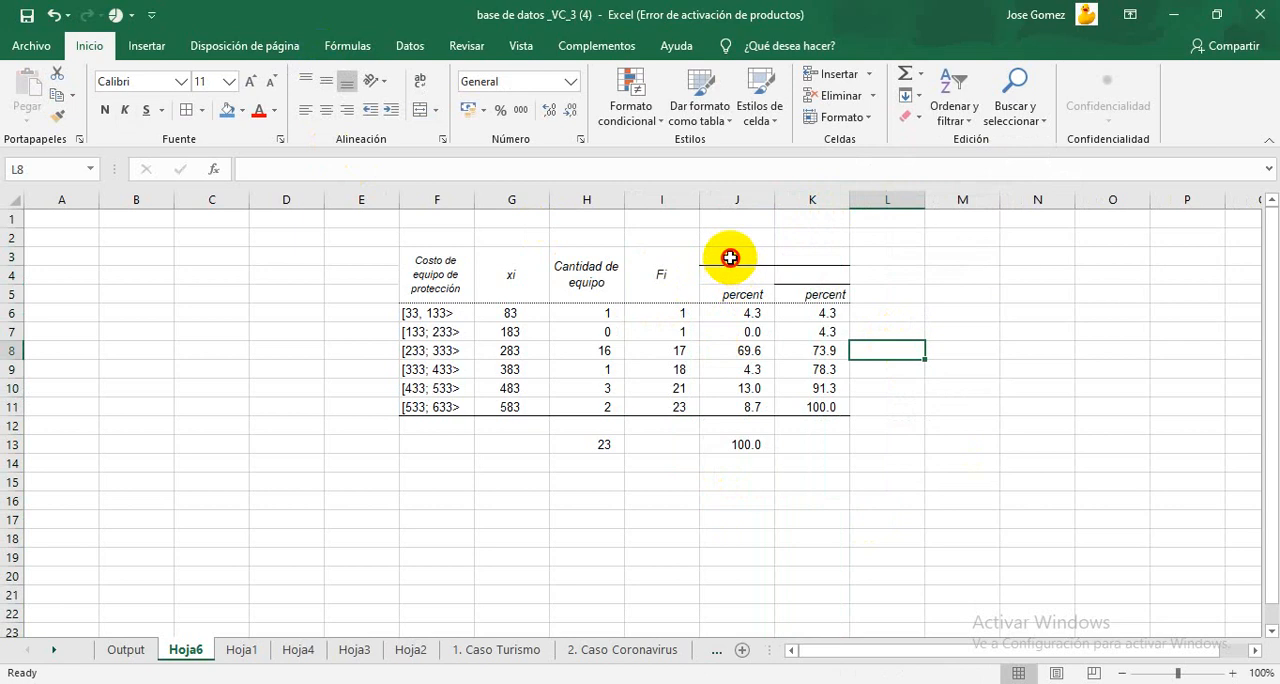
# Step: Merge and center J3:J5, align it to the middle vertically and replace its header with "pi"
pyautogui.moveTo(728, 250); pyautogui.dragTo(733, 288)
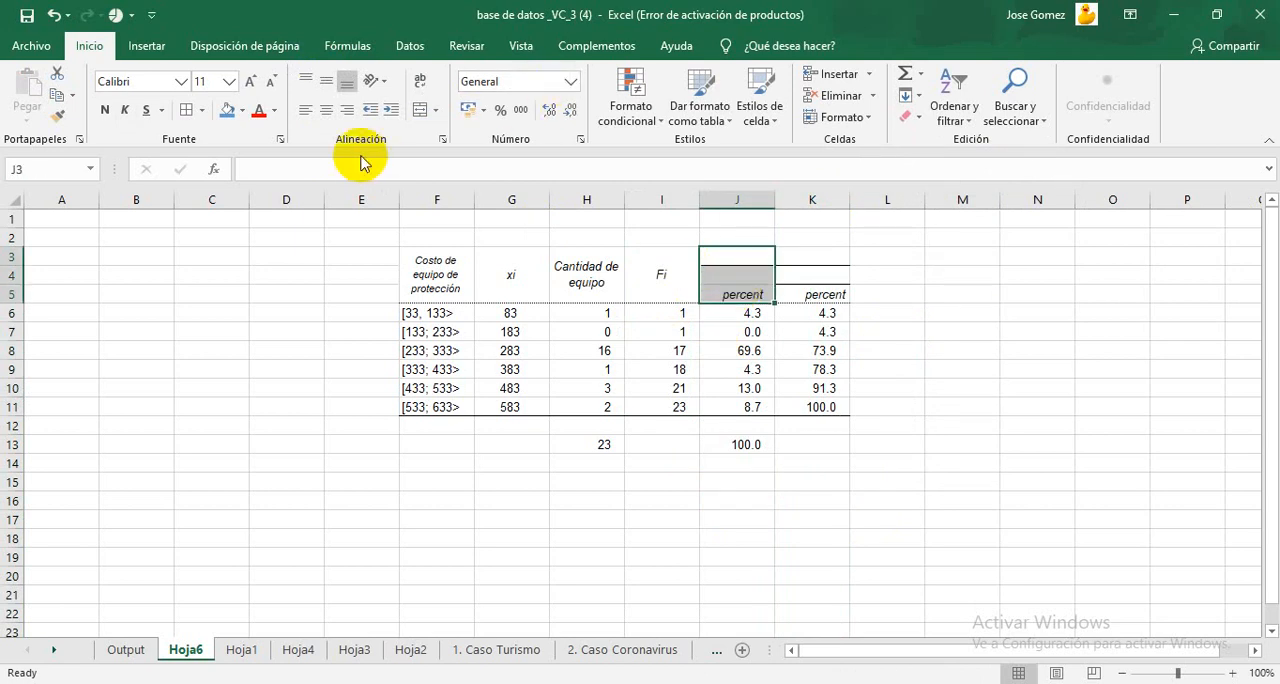
pyautogui.click(415, 118)
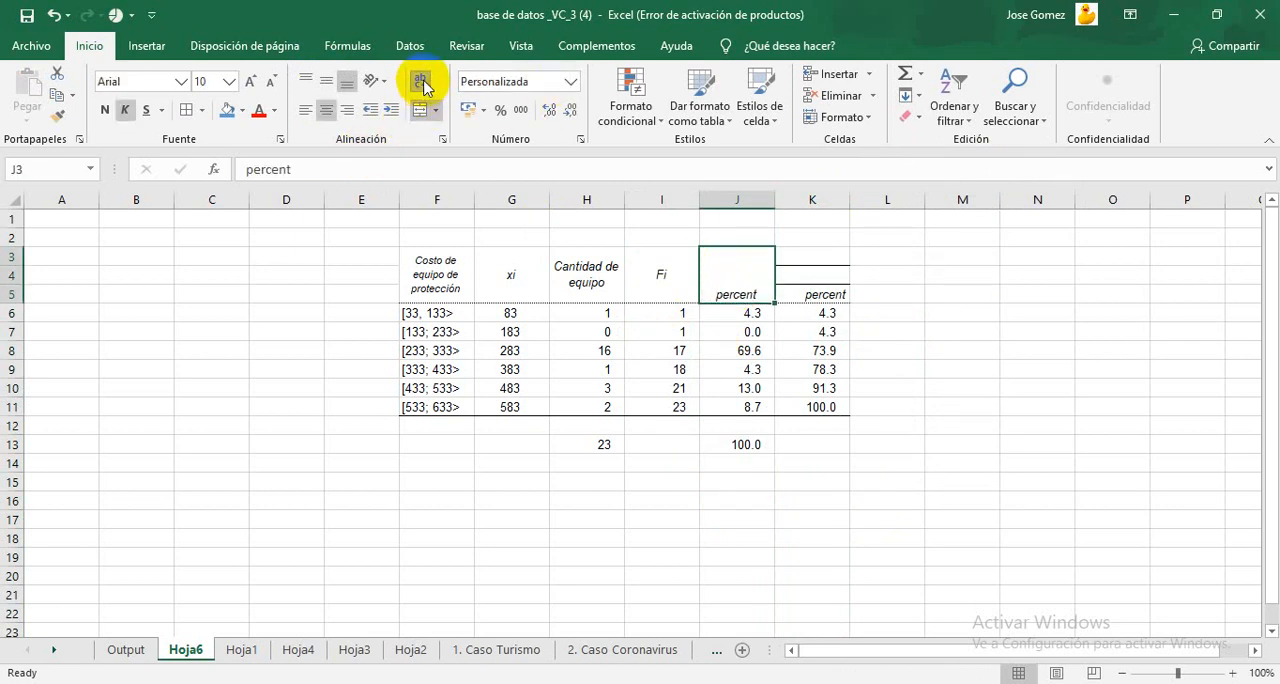
pyautogui.click(335, 82)
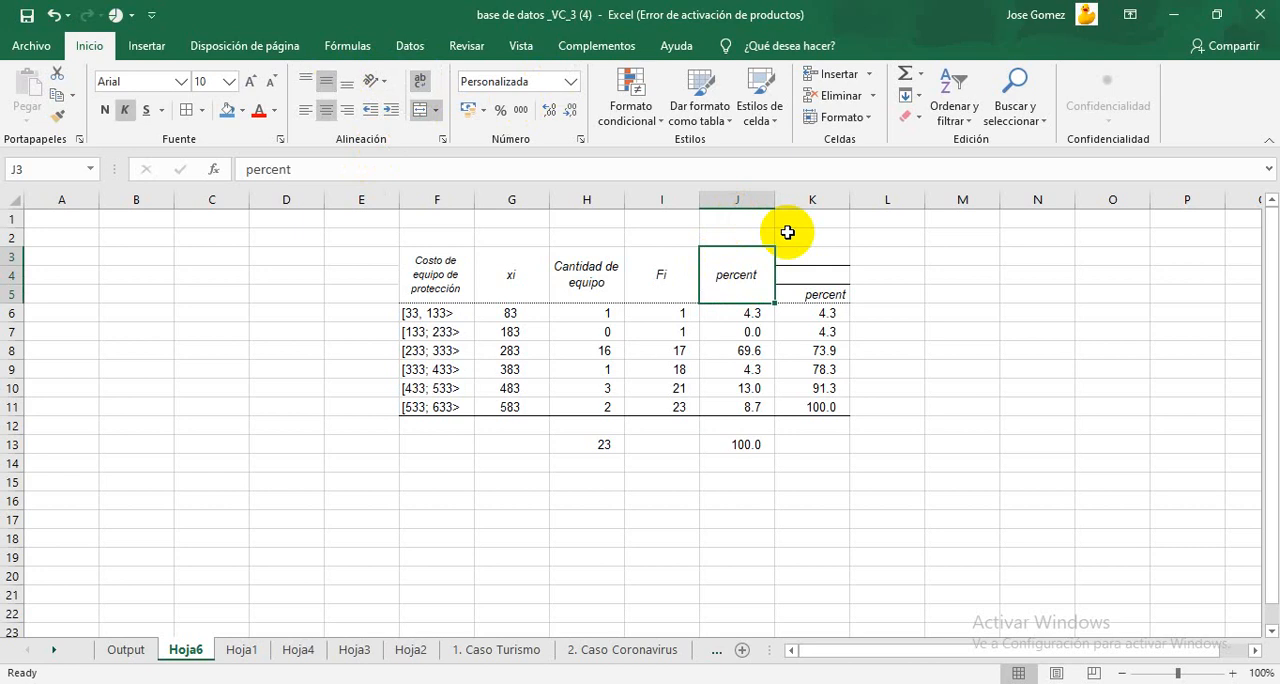
pyautogui.write('p')
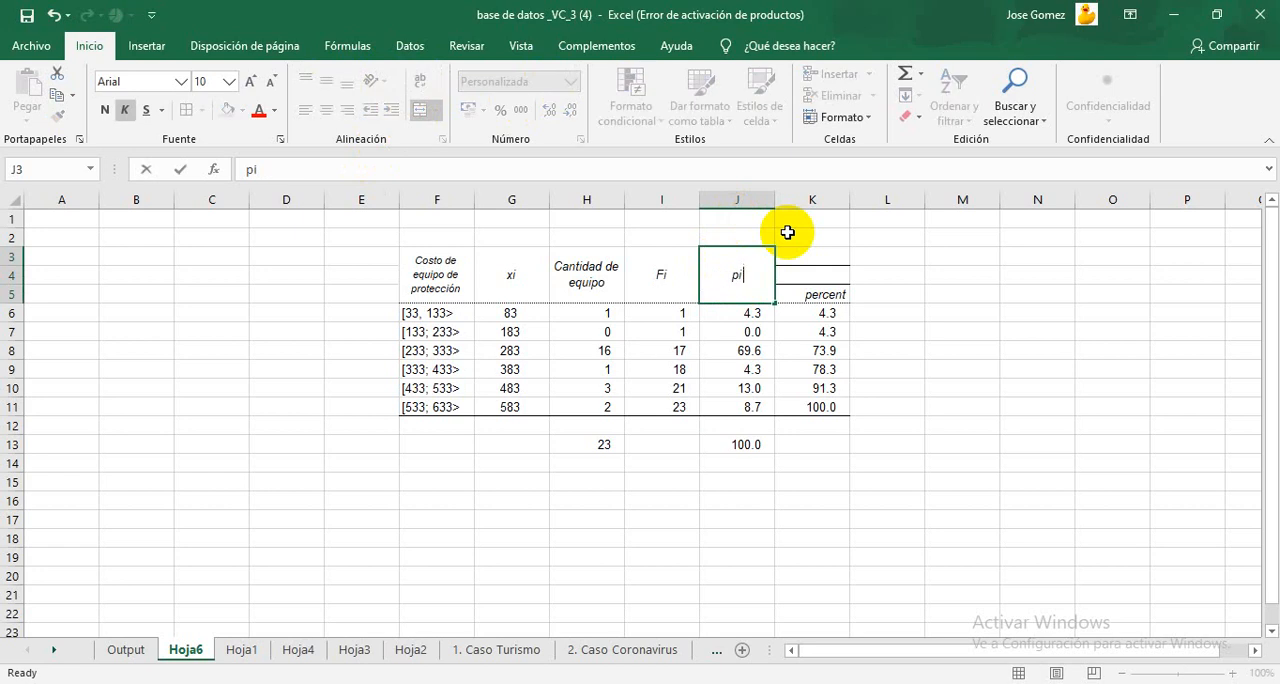
pyautogui.write('i')
pyautogui.click(752, 312)
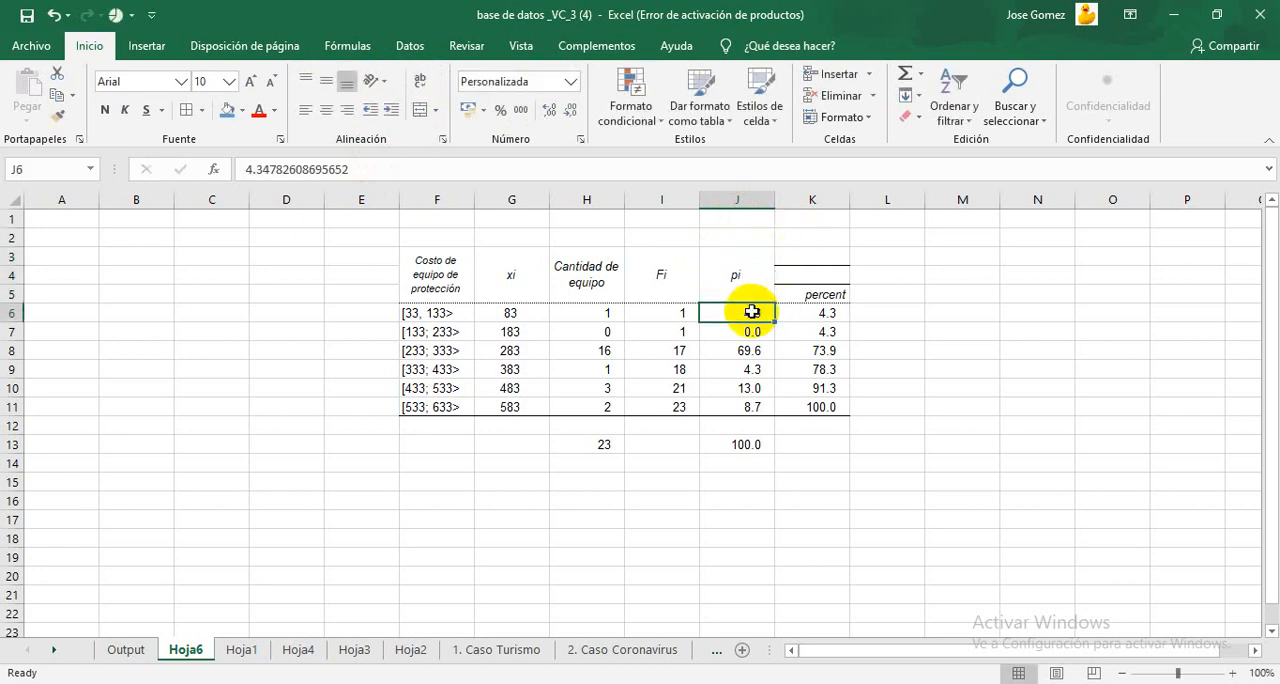
pyautogui.moveTo(816, 251); pyautogui.dragTo(815, 286)
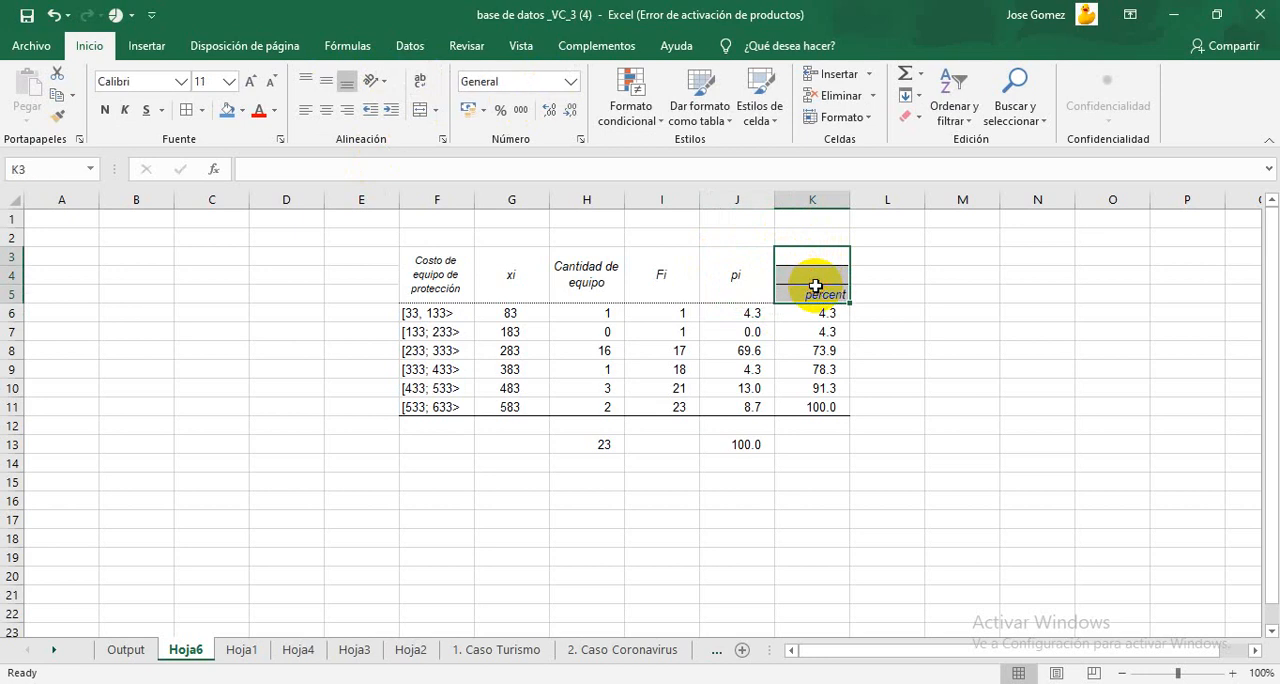
pyautogui.write('P')
pyautogui.click(1037, 318)
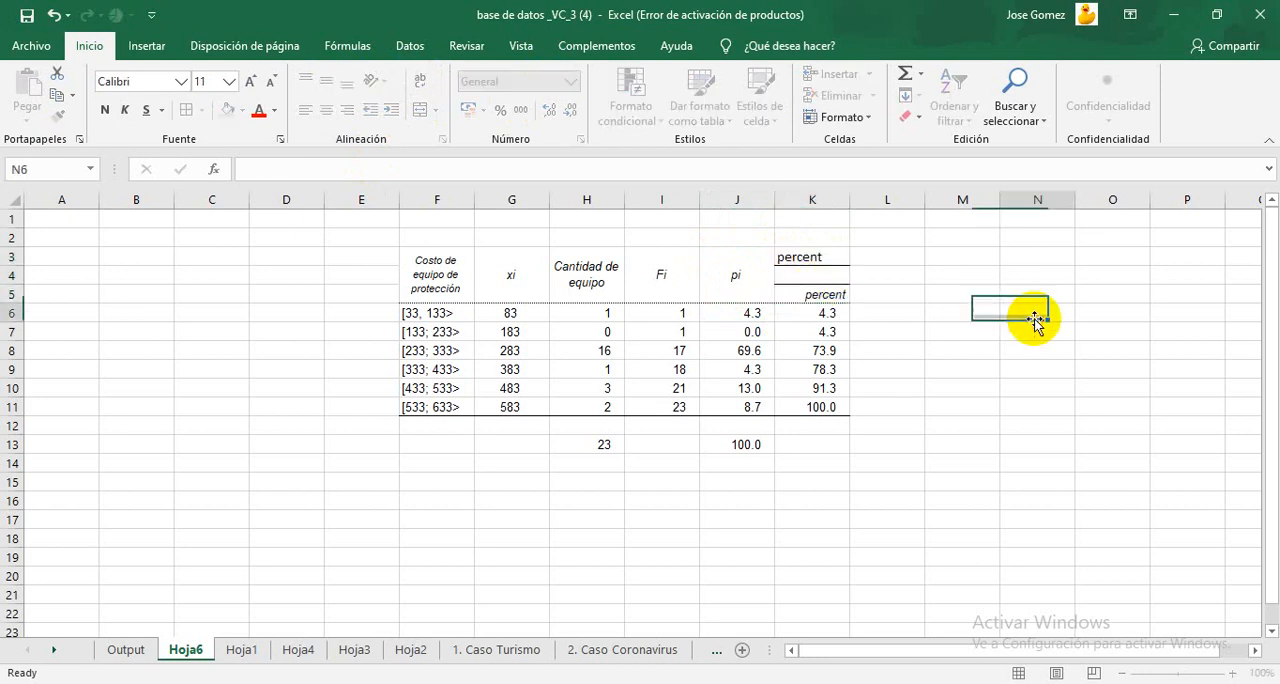
# Step: Merge and center K3:K5, keeping only the upper value, and align the header to the middle vertically
pyautogui.moveTo(808, 257); pyautogui.dragTo(823, 294)
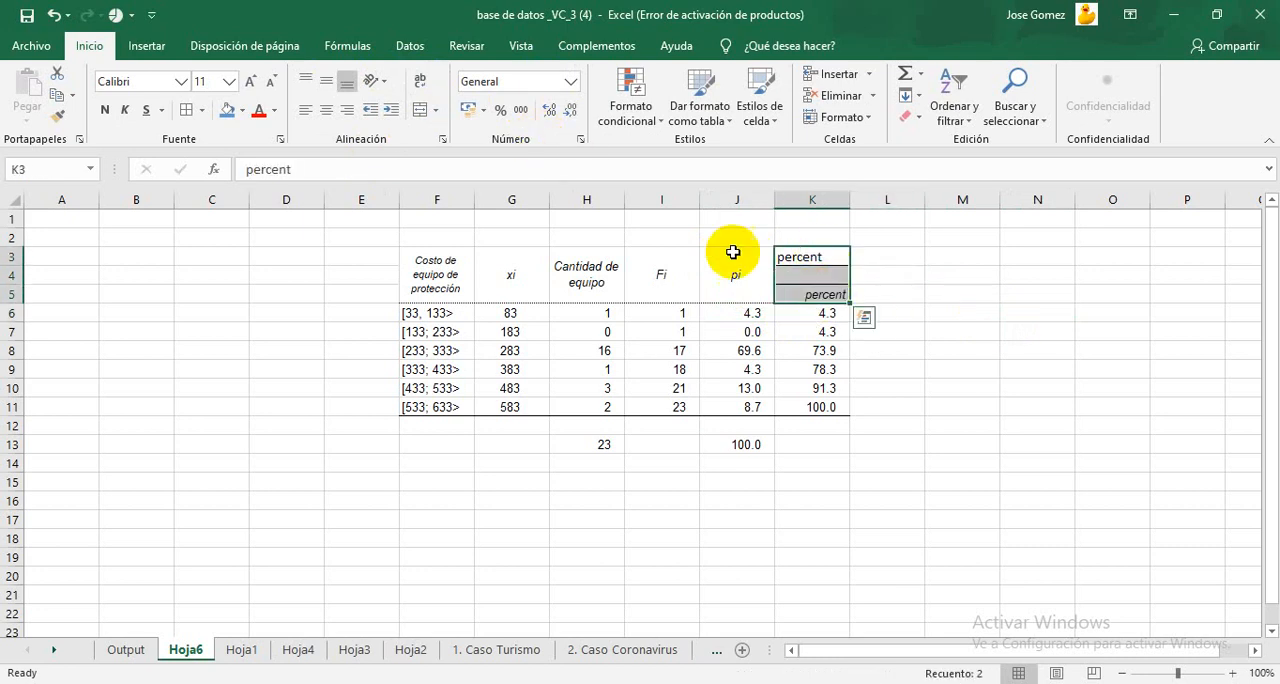
pyautogui.click(421, 110)
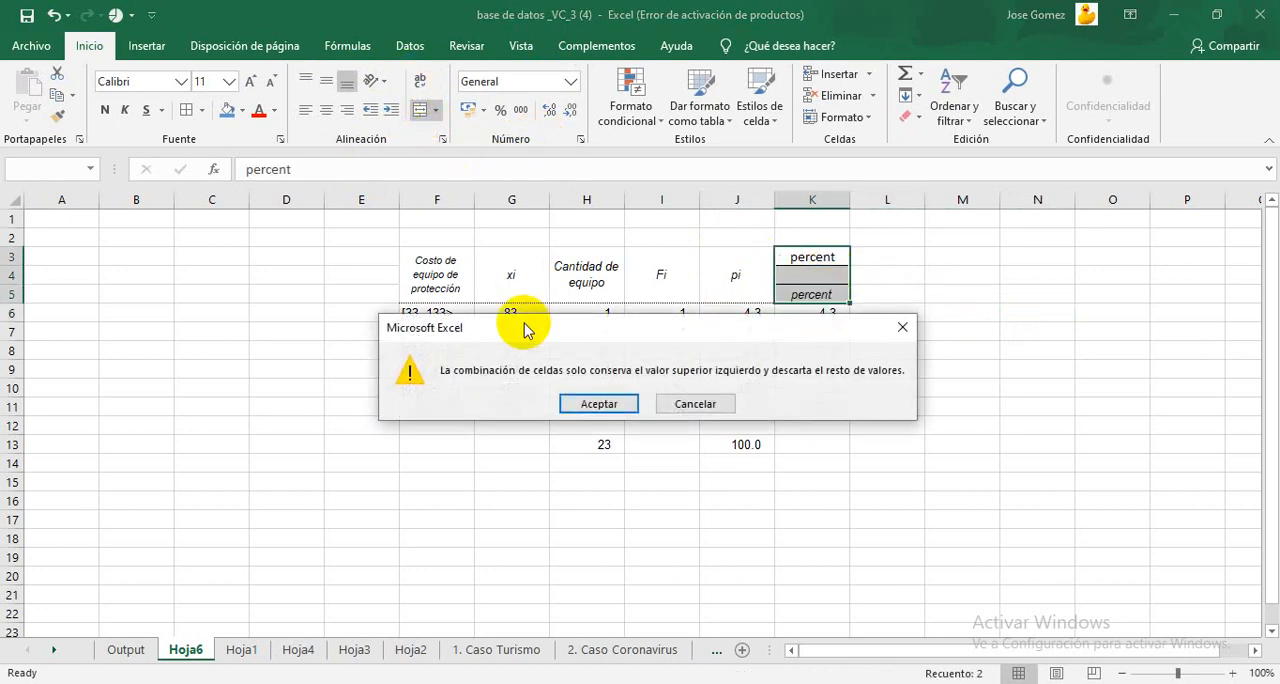
pyautogui.click(604, 402)
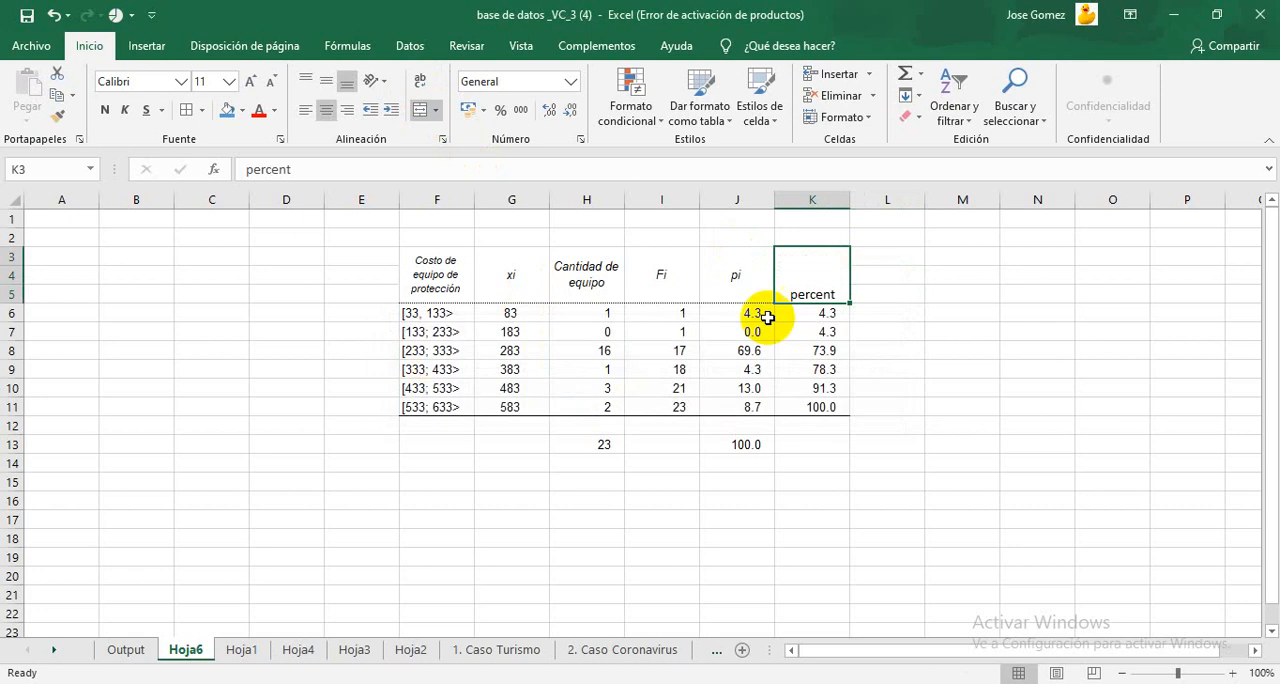
pyautogui.click(904, 283)
pyautogui.click(840, 260)
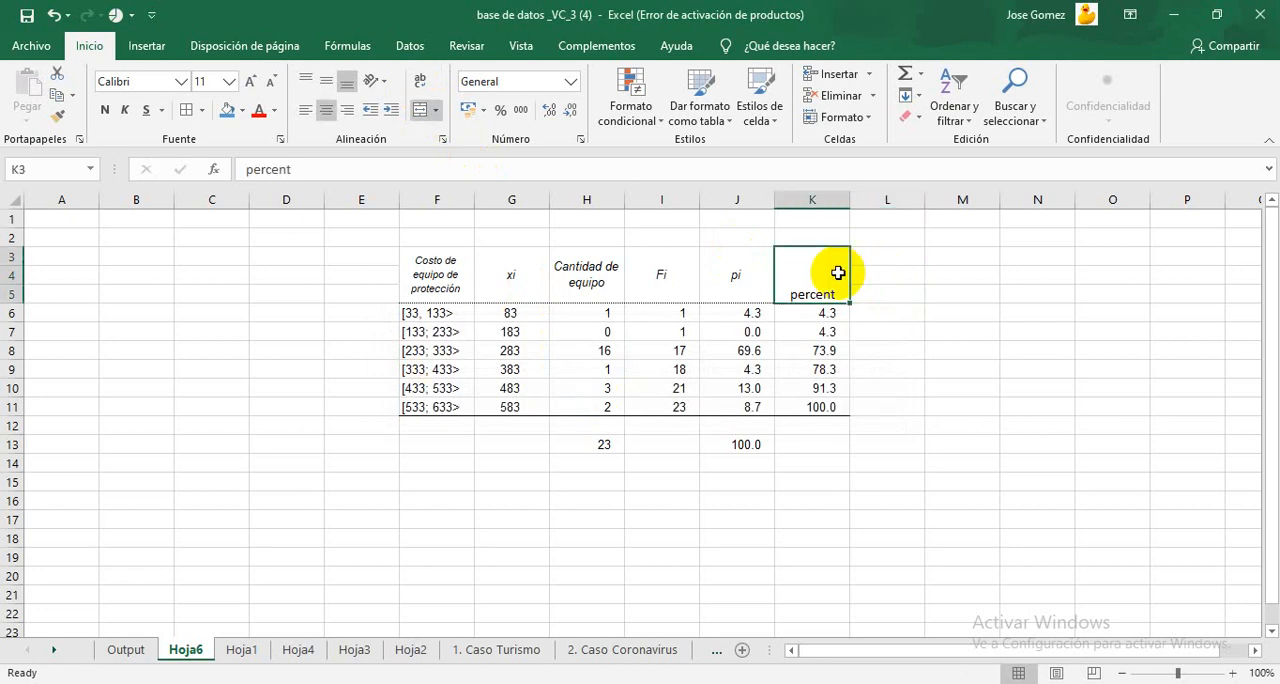
pyautogui.click(418, 84)
pyautogui.click(326, 80)
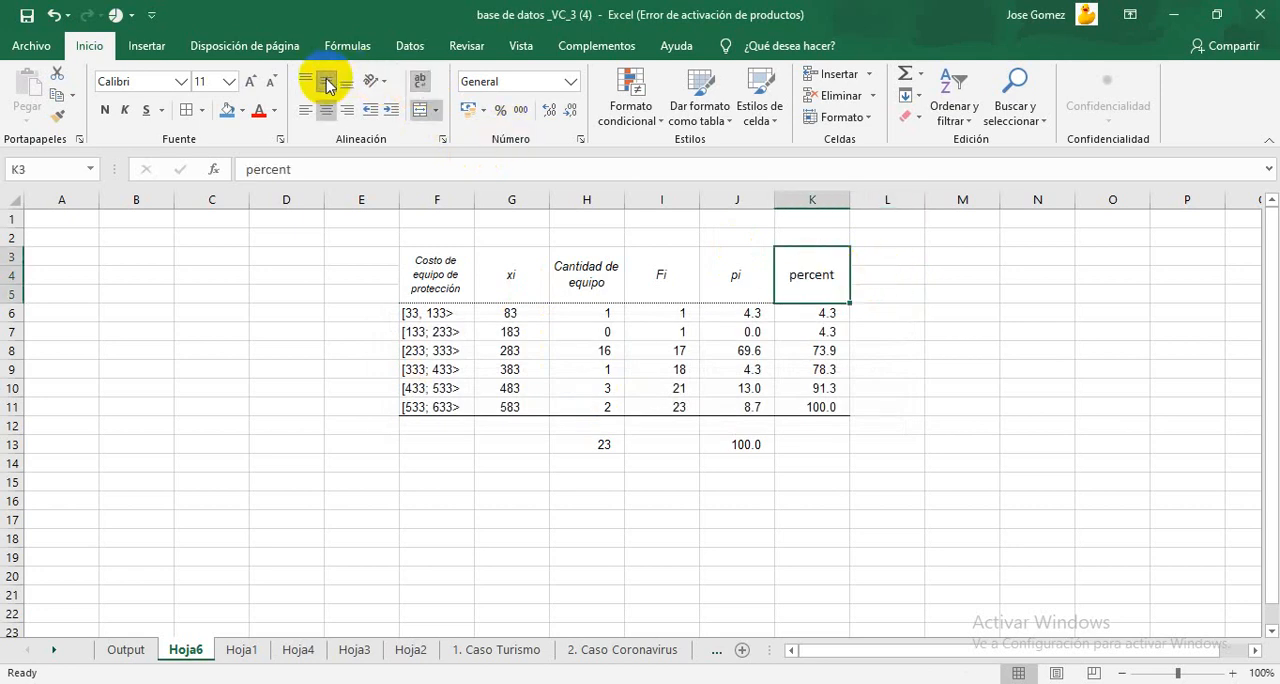
# Step: Replace the "percent" header in the merged cell K3 with "pi"
pyautogui.doubleClick(826, 270)
pyautogui.moveTo(840, 272); pyautogui.dragTo(785, 275)
pyautogui.write('pi')
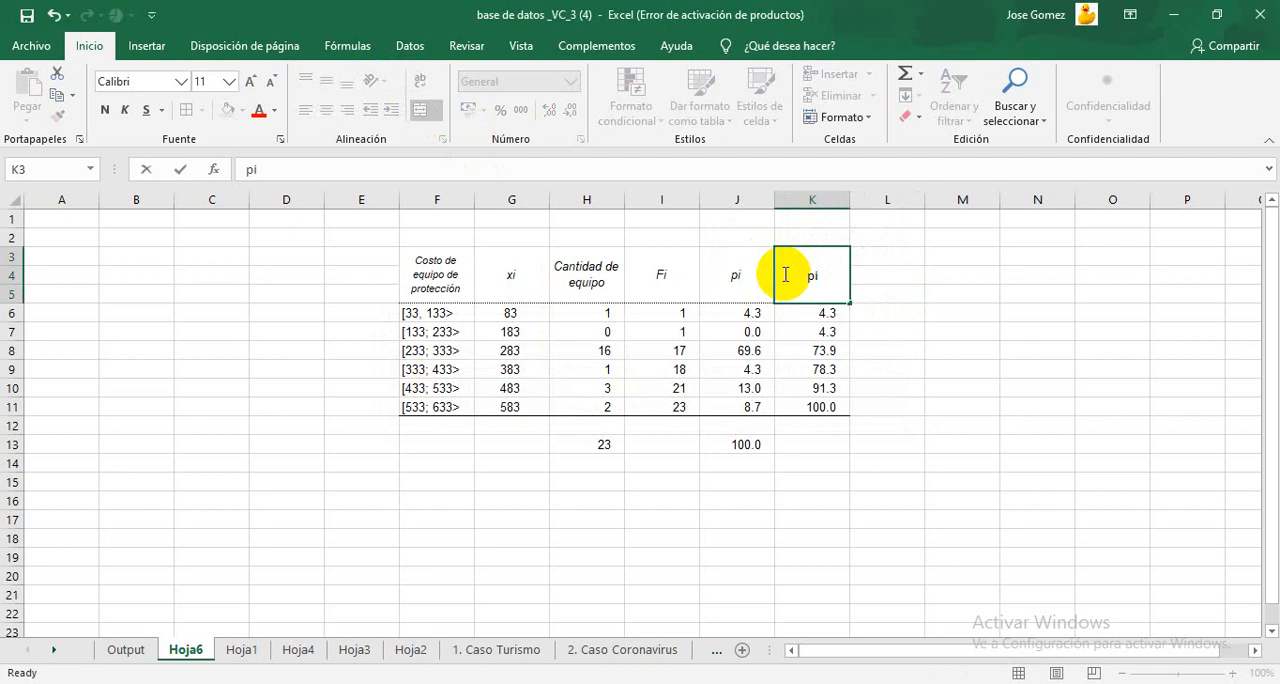
pyautogui.click(933, 290)
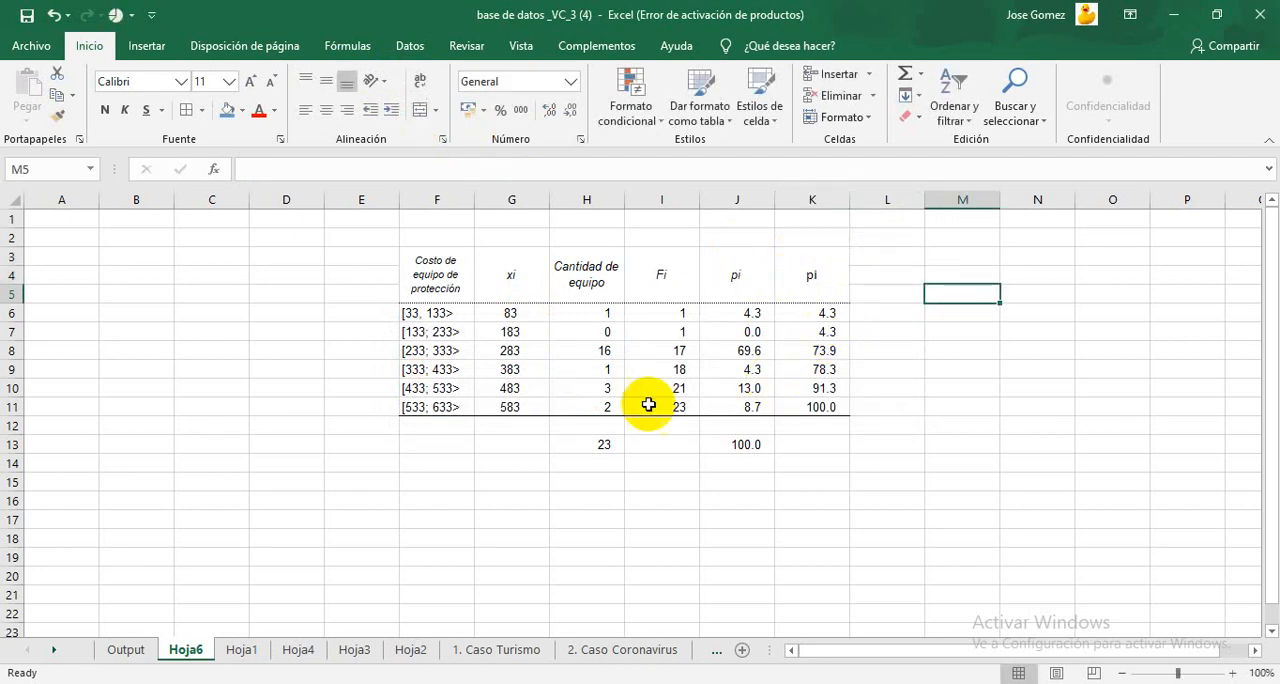
# Step: Delete the empty row 12 between the last interval and the totals
pyautogui.click(22, 414)
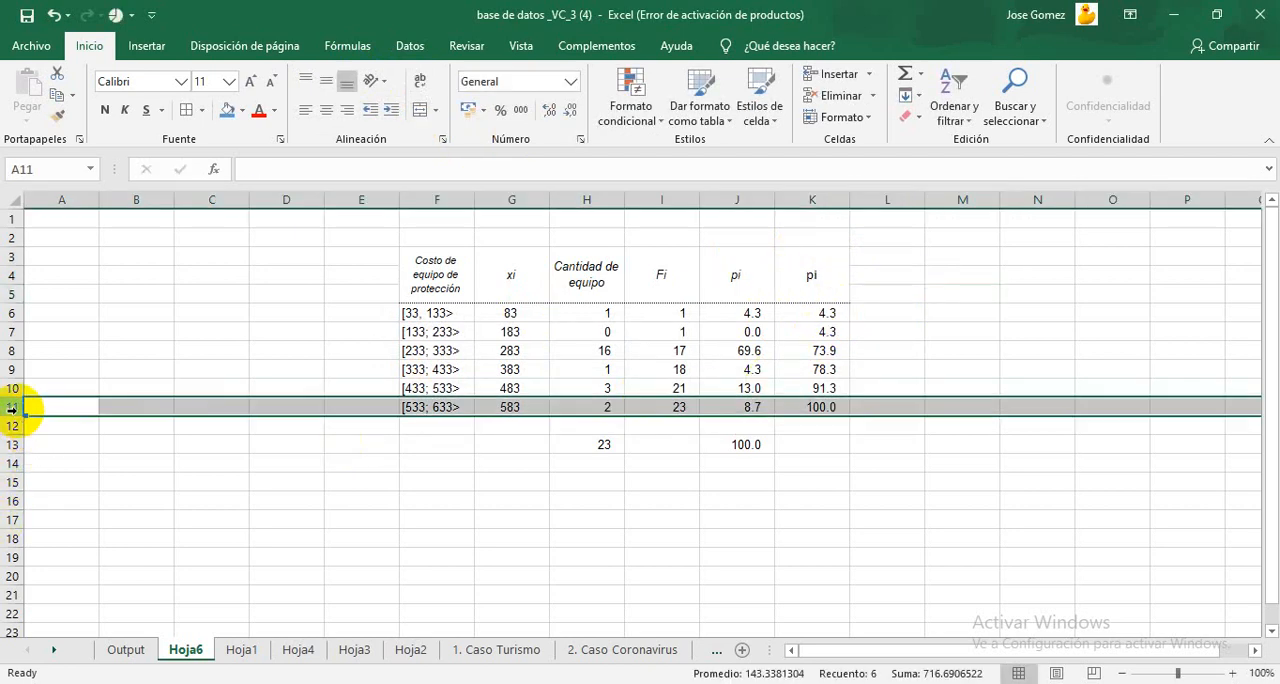
pyautogui.moveTo(18, 433); pyautogui.dragTo(16, 432)
pyautogui.click(46, 429)
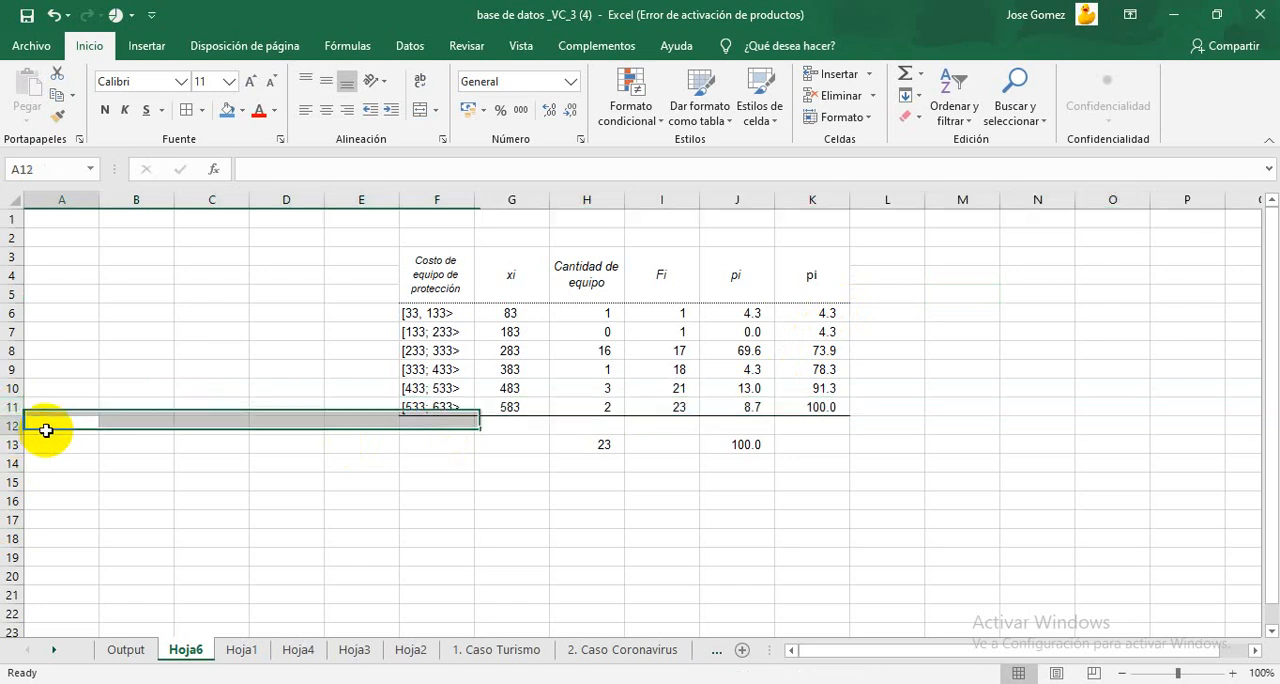
pyautogui.click(13, 427)
pyautogui.rightClick(13, 427)
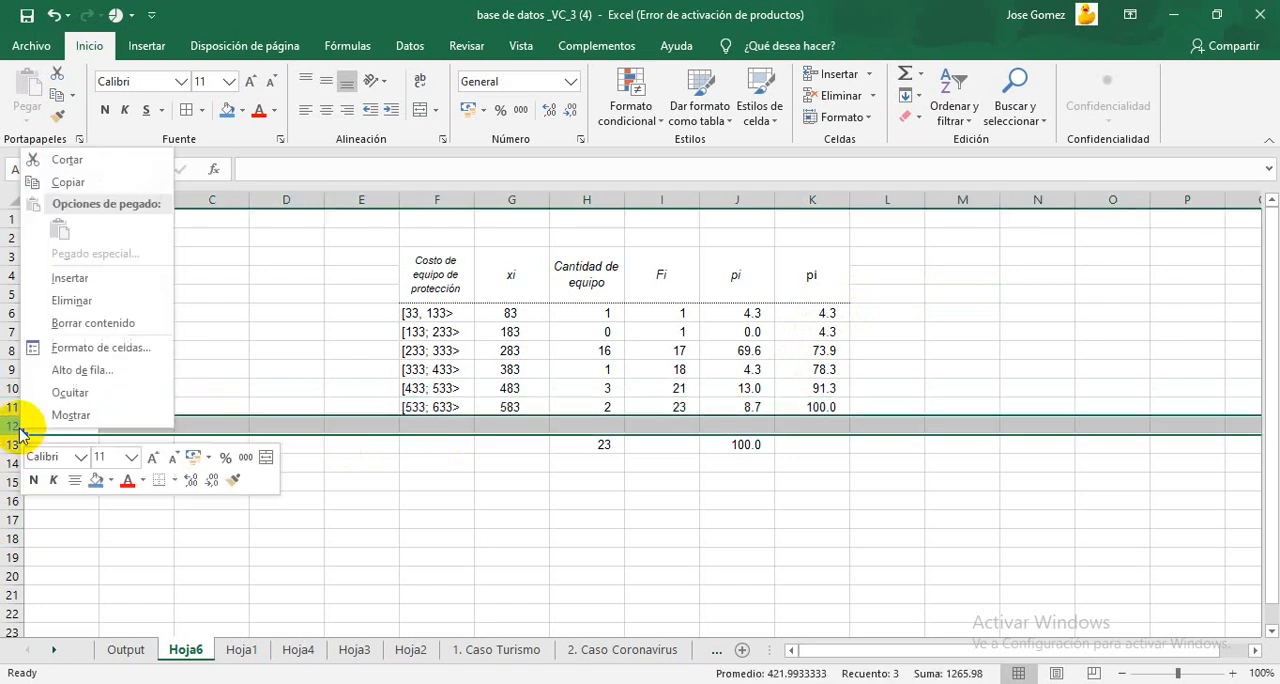
pyautogui.click(83, 298)
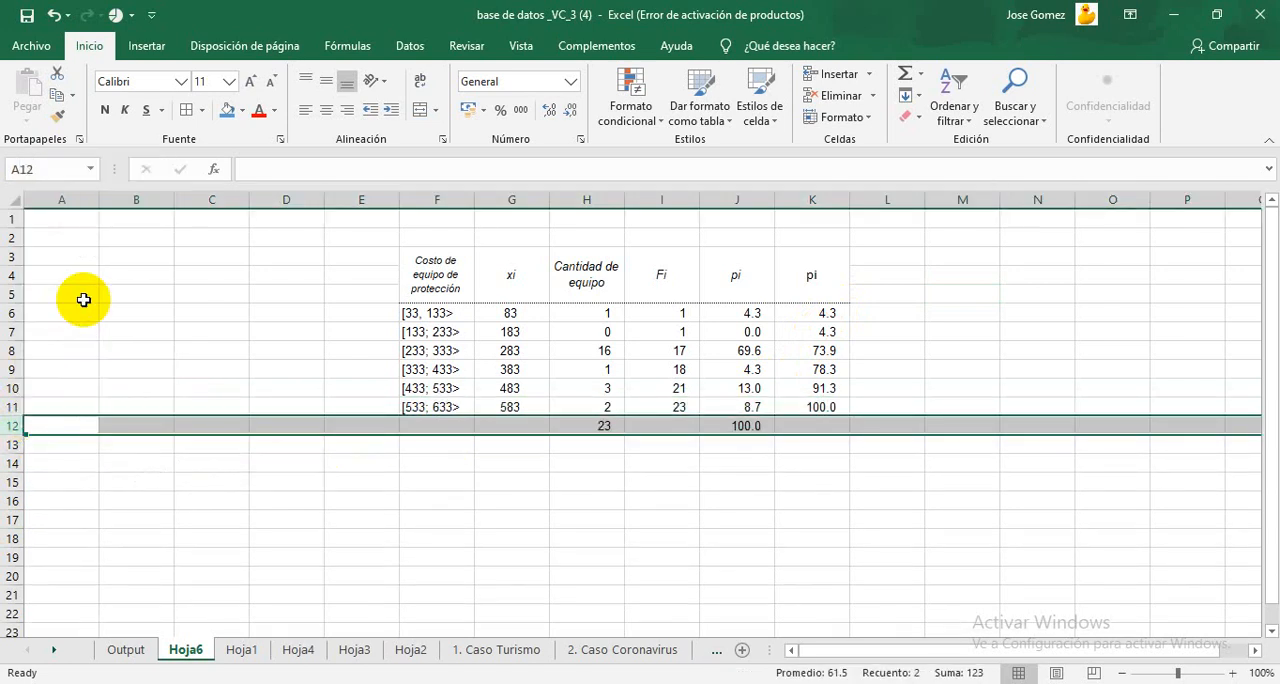
pyautogui.click(430, 540)
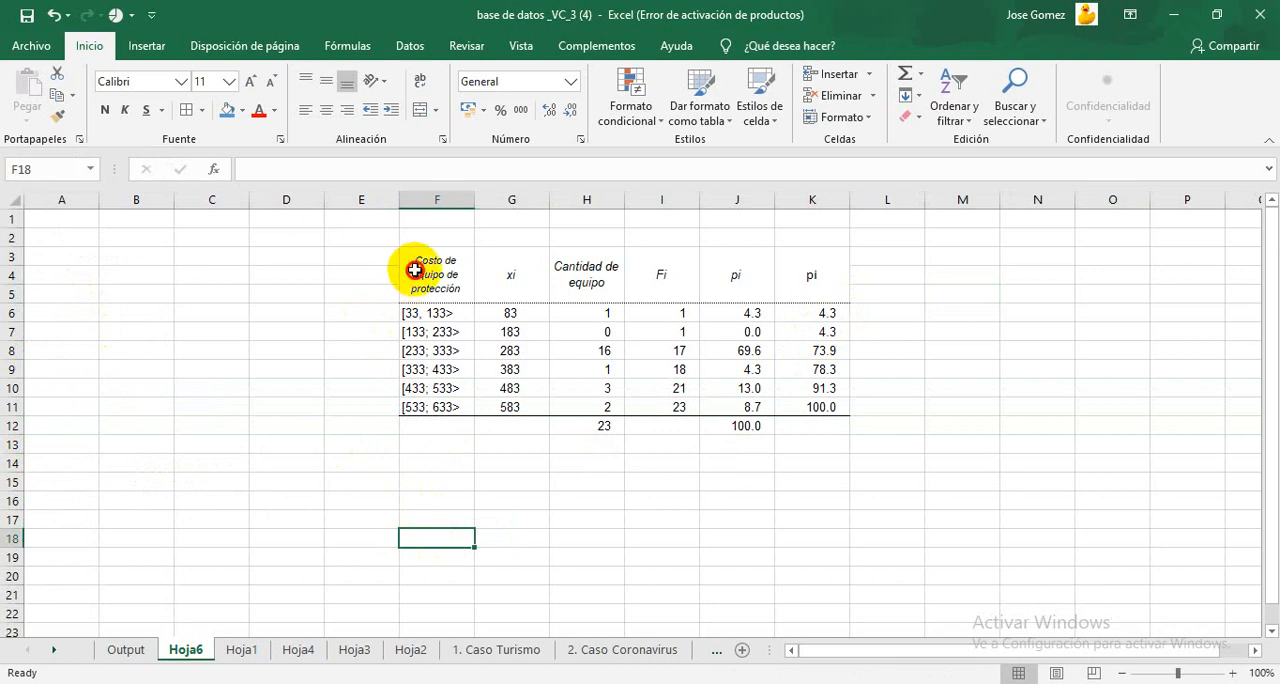
pyautogui.moveTo(420, 270); pyautogui.dragTo(822, 405)
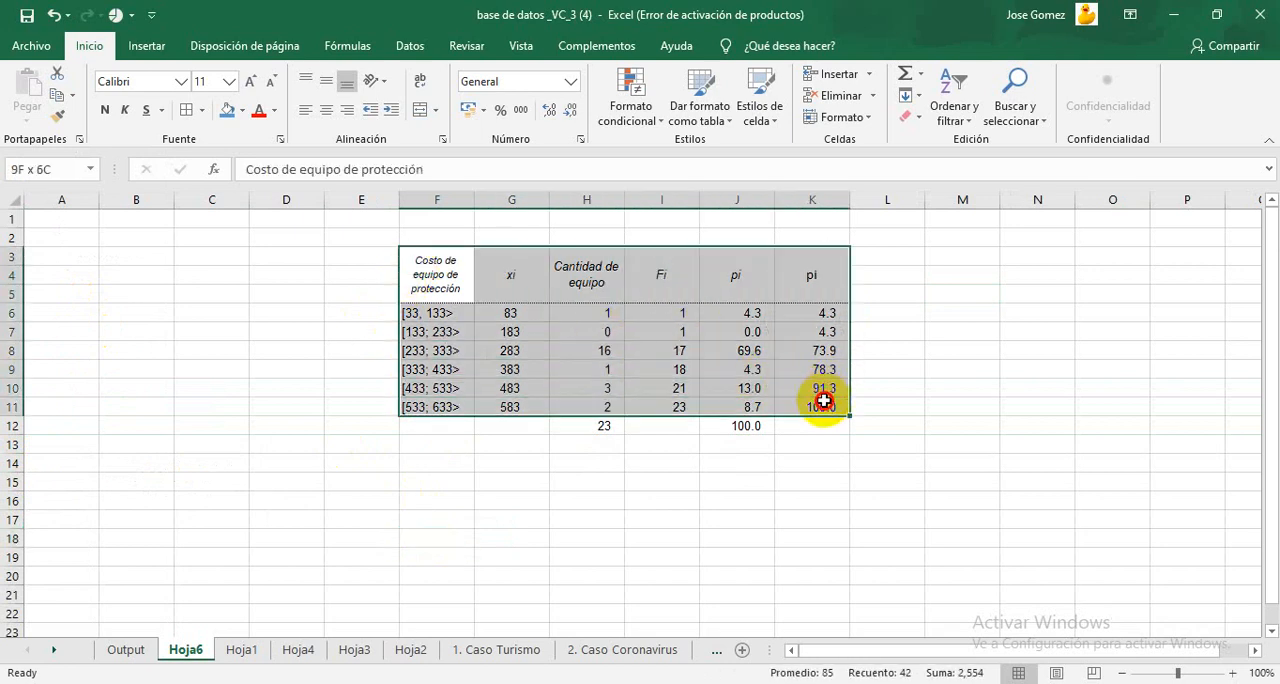
pyautogui.click(420, 82)
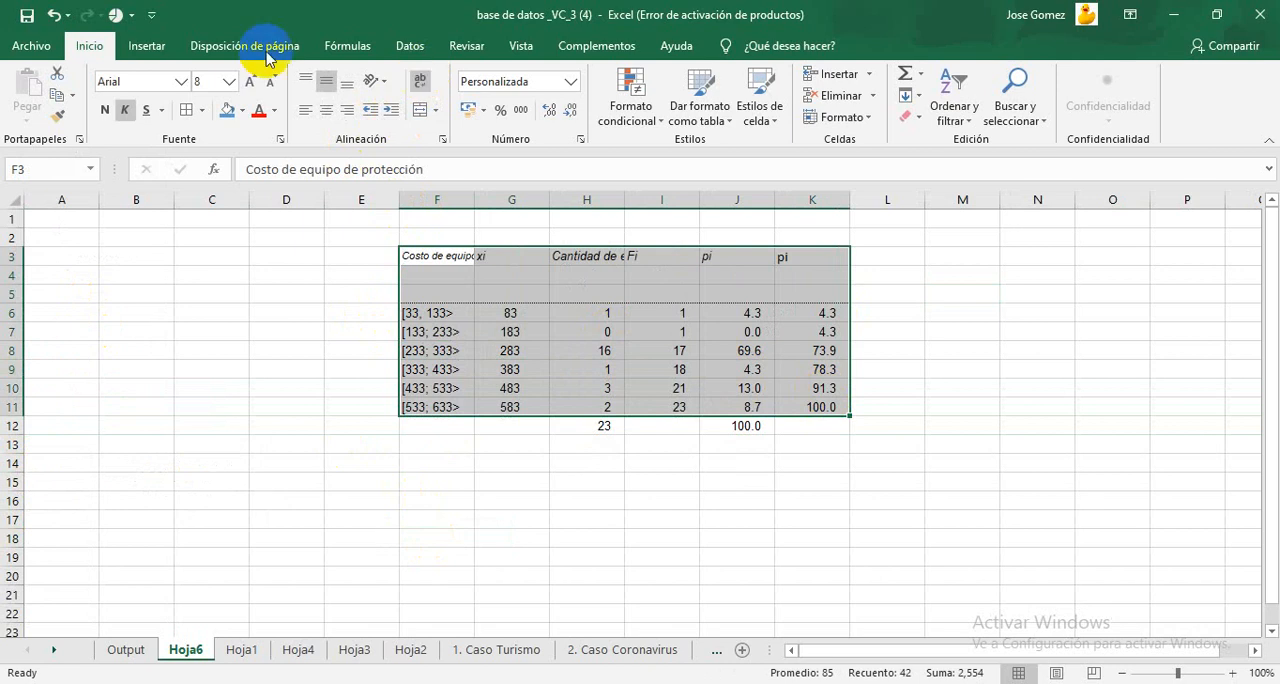
pyautogui.click(53, 15)
pyautogui.click(53, 15)
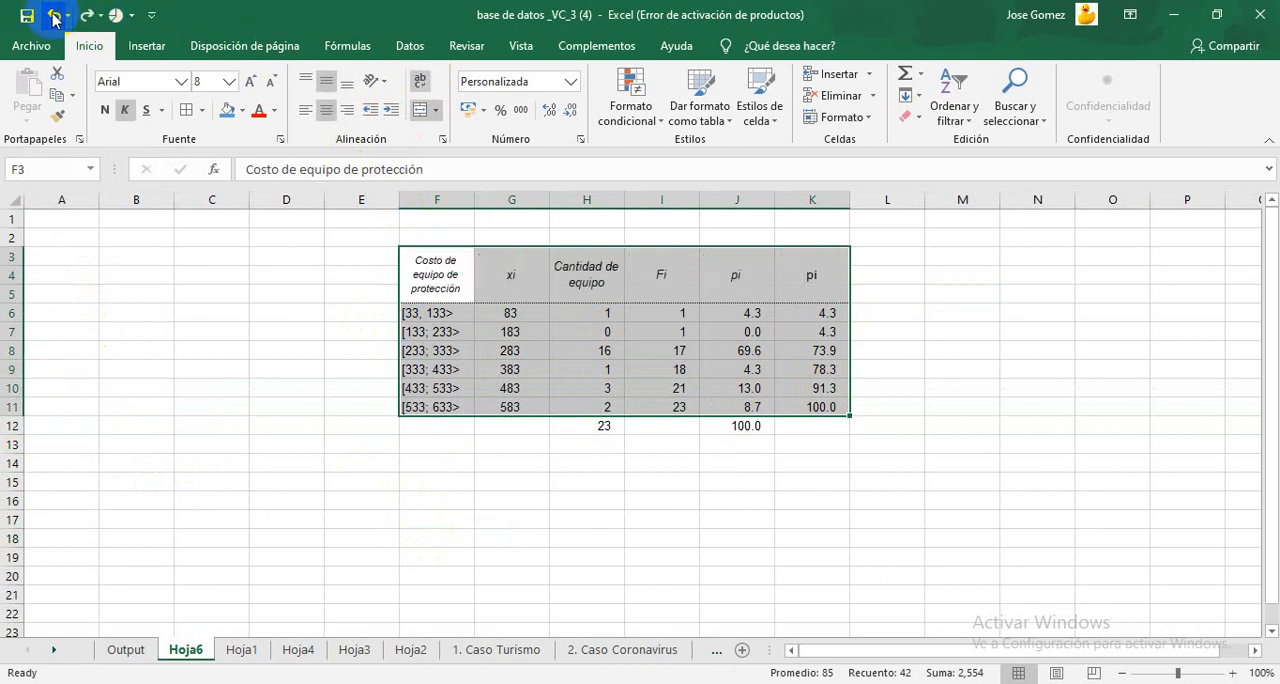
# Step: Apply all borders to the table range F3:K11 and to the total cells H12 and J12
pyautogui.click(185, 110)
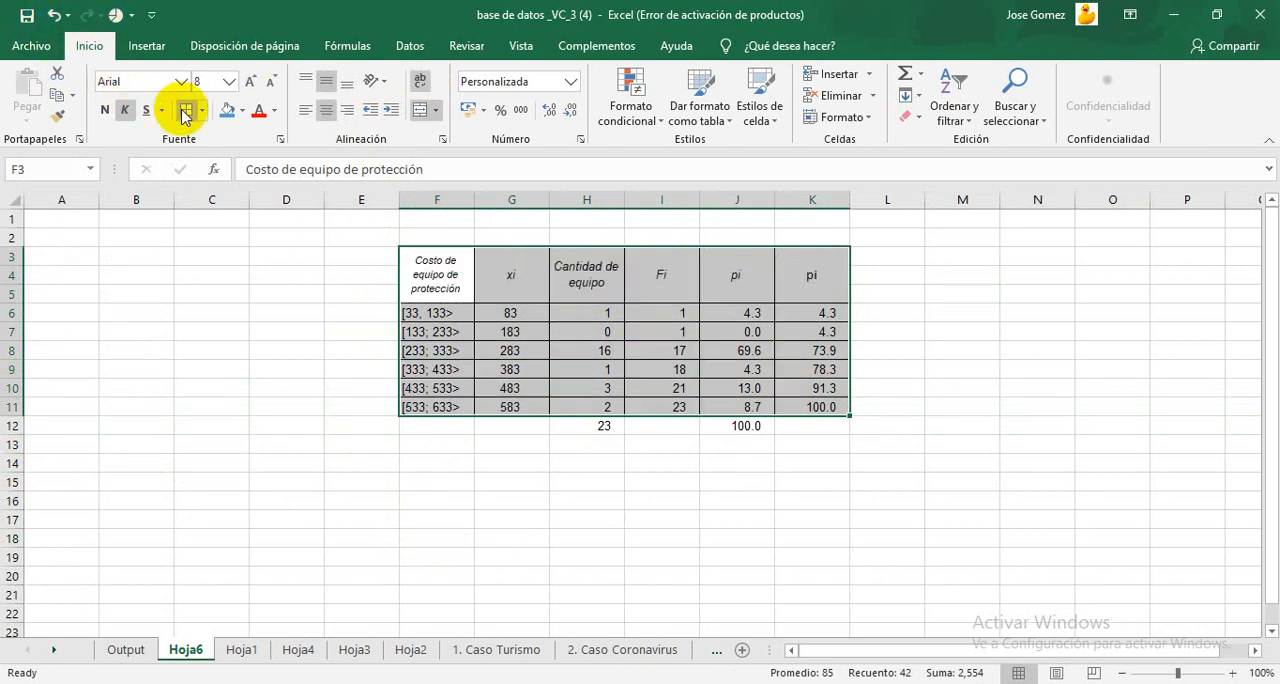
pyautogui.click(600, 426)
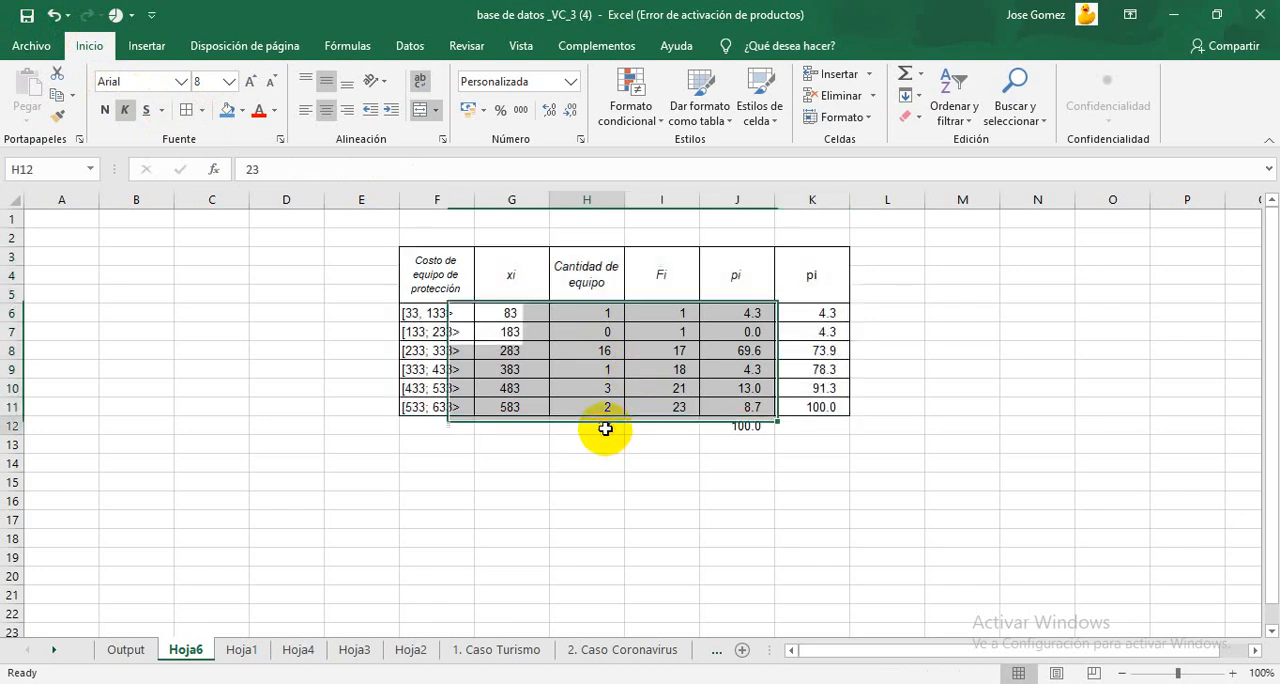
pyautogui.click(185, 110)
pyautogui.click(745, 426)
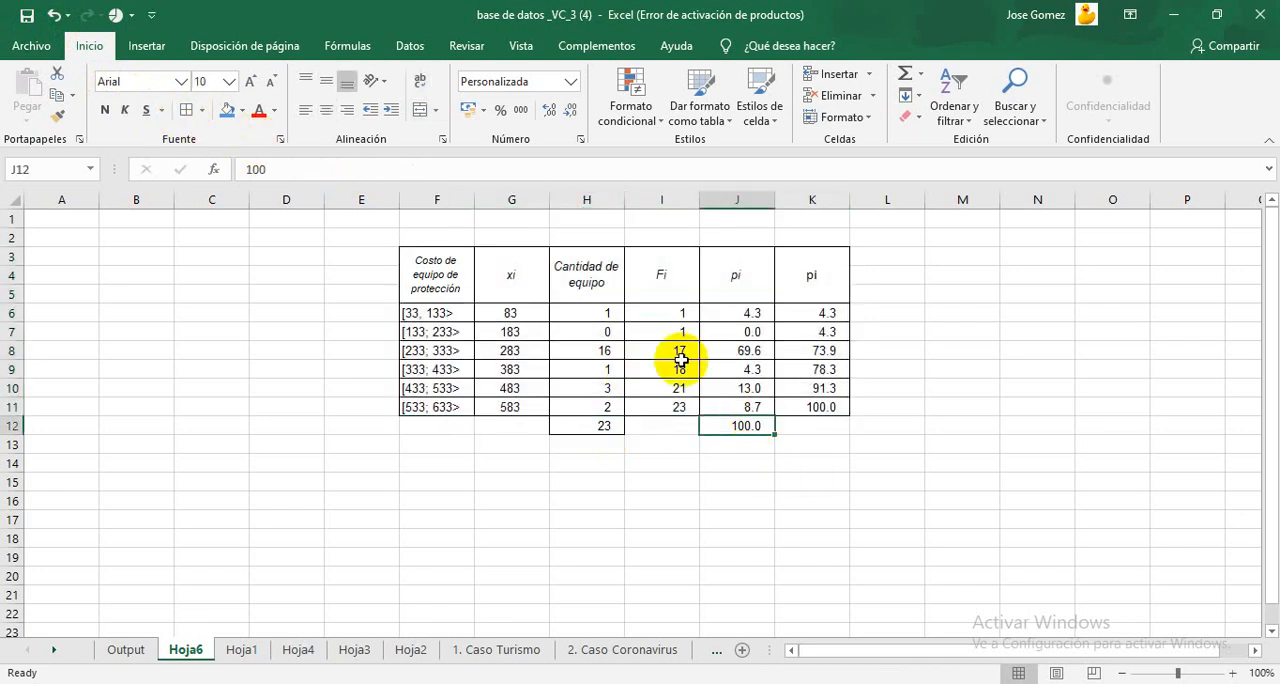
pyautogui.click(186, 110)
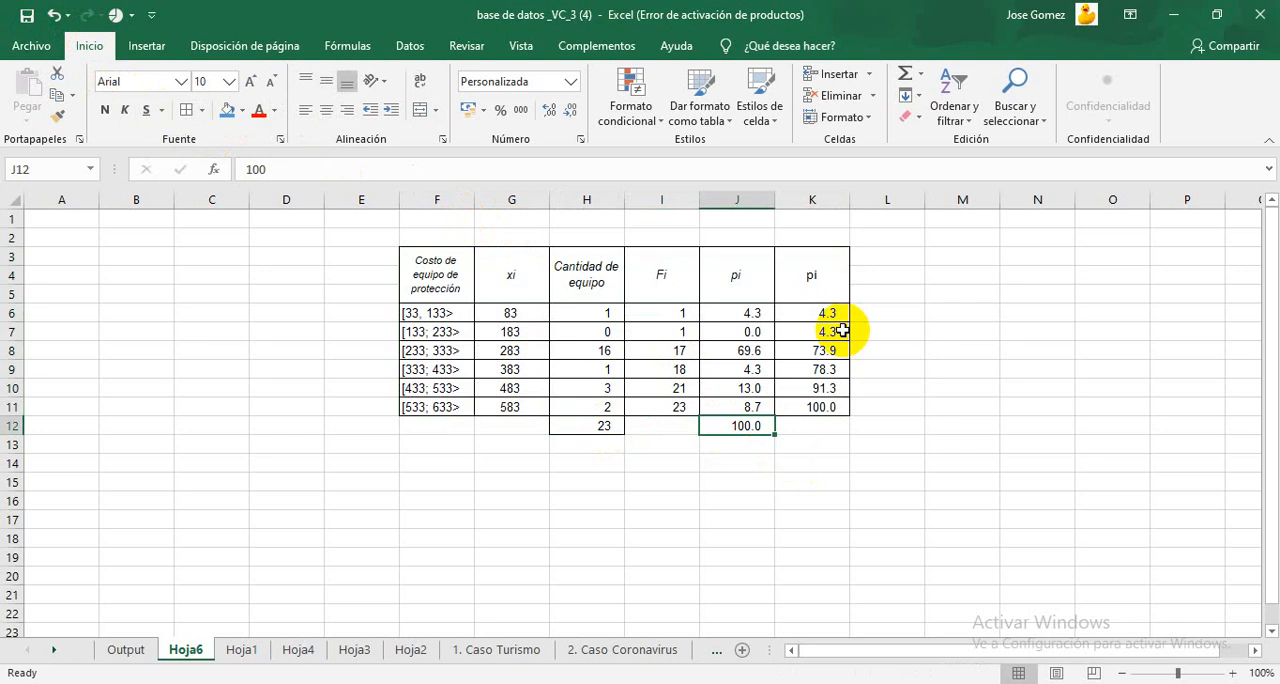
pyautogui.click(888, 334)
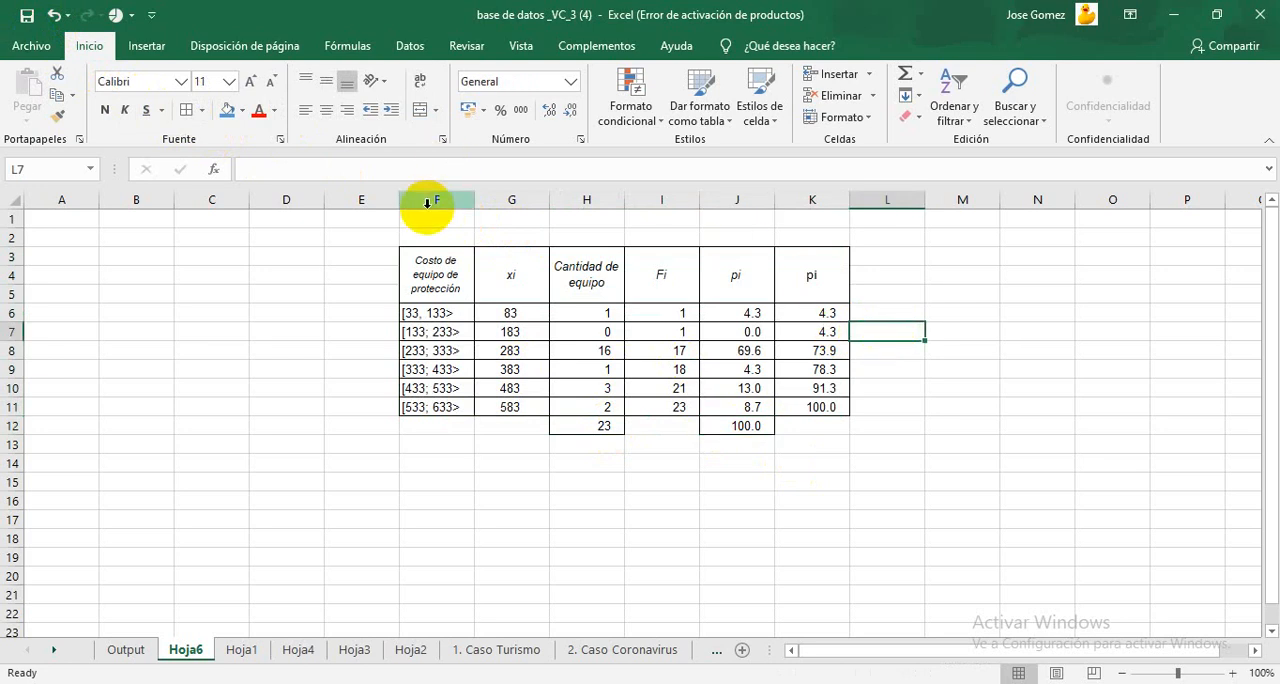
# Step: Merge and center F1:K2 above the table and align it to the middle vertically
pyautogui.moveTo(420, 217); pyautogui.dragTo(794, 233)
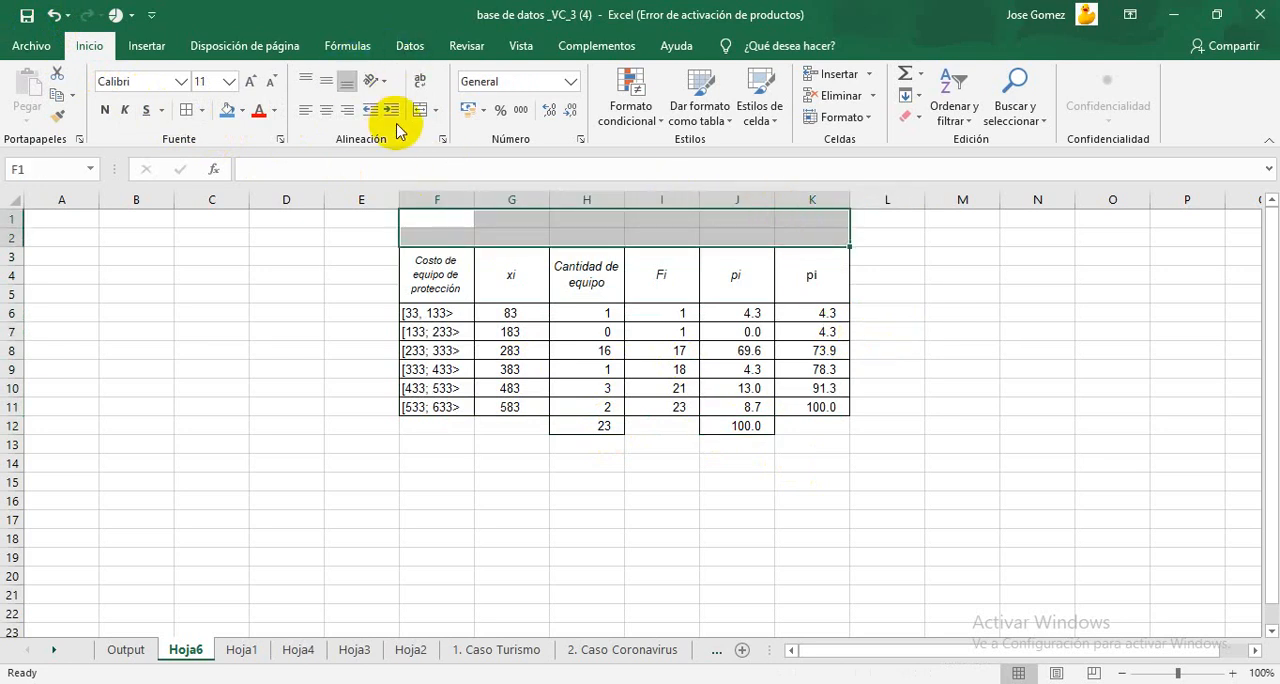
pyautogui.click(424, 118)
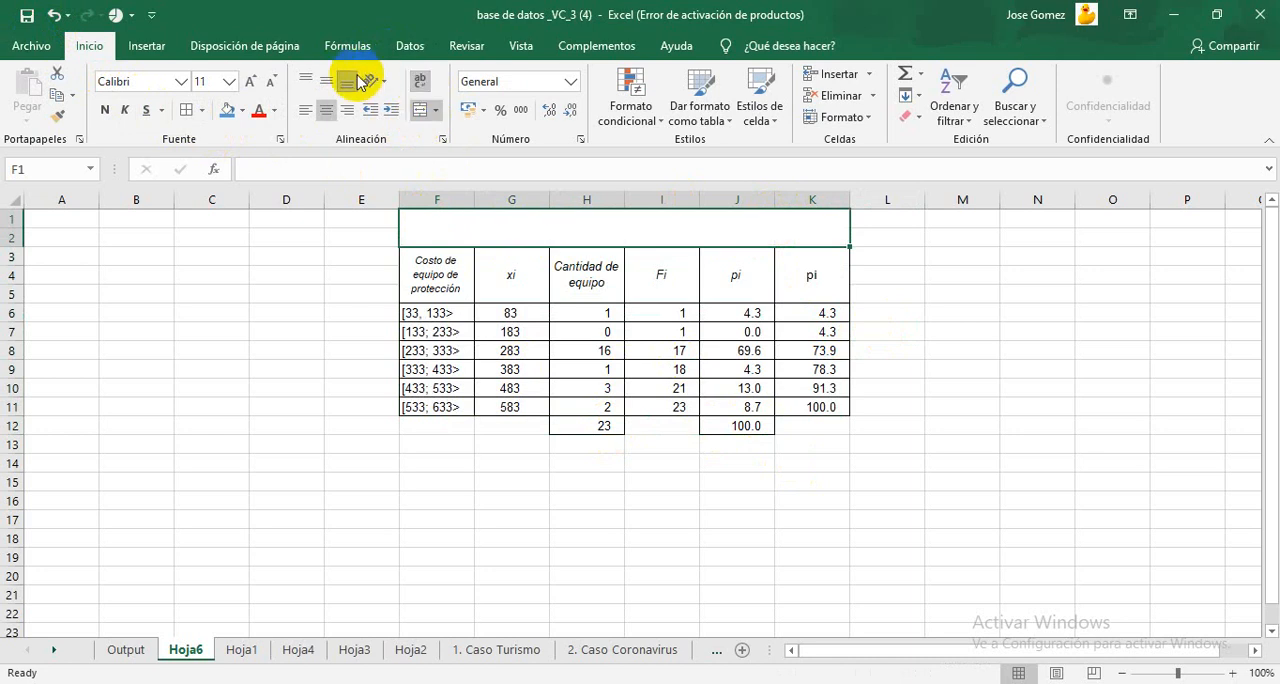
pyautogui.click(328, 84)
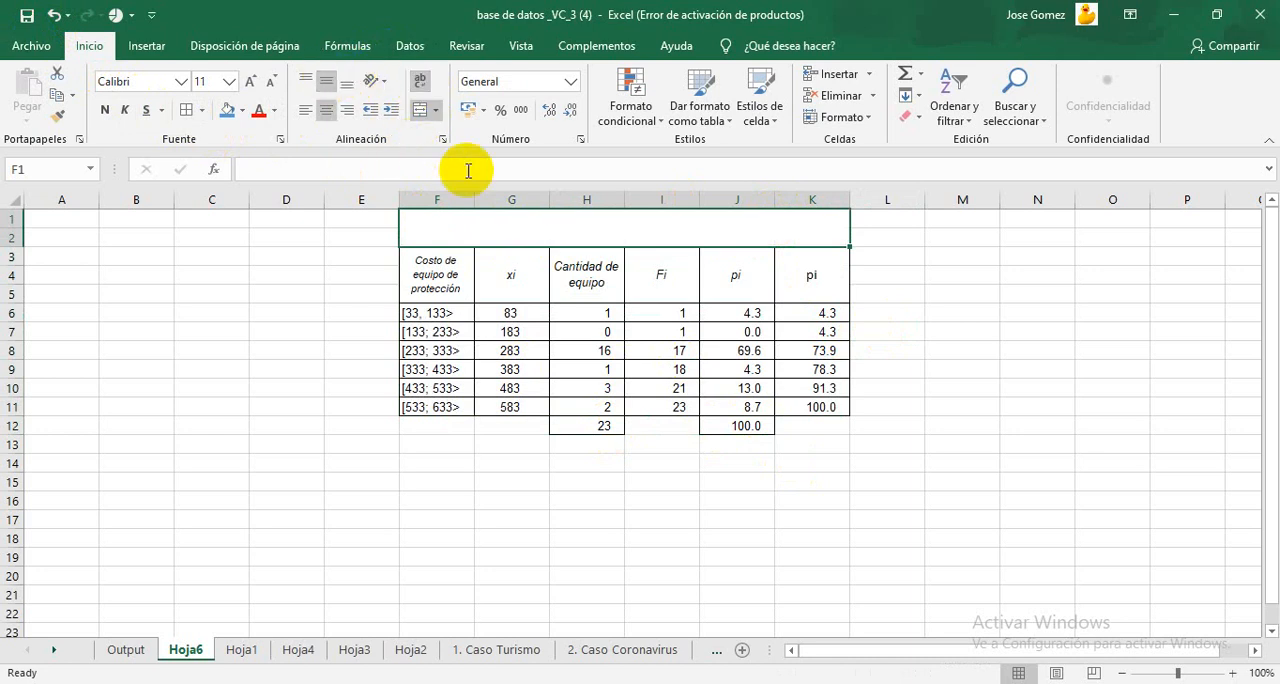
# Step: Enter the title "Tabla N° 5: Distribución de frecuancias de 23 equipos de salud de protección, según su costo" in merged cell F1
pyautogui.doubleClick(570, 217)
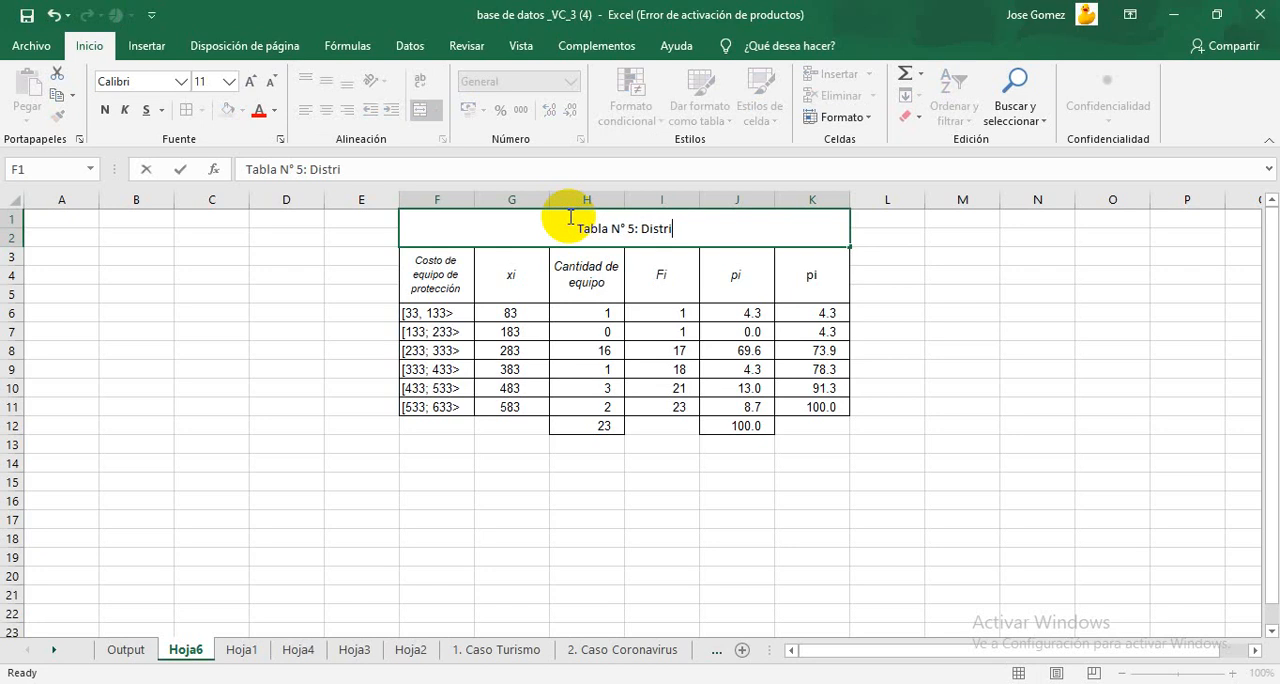
pyautogui.write('bución ')
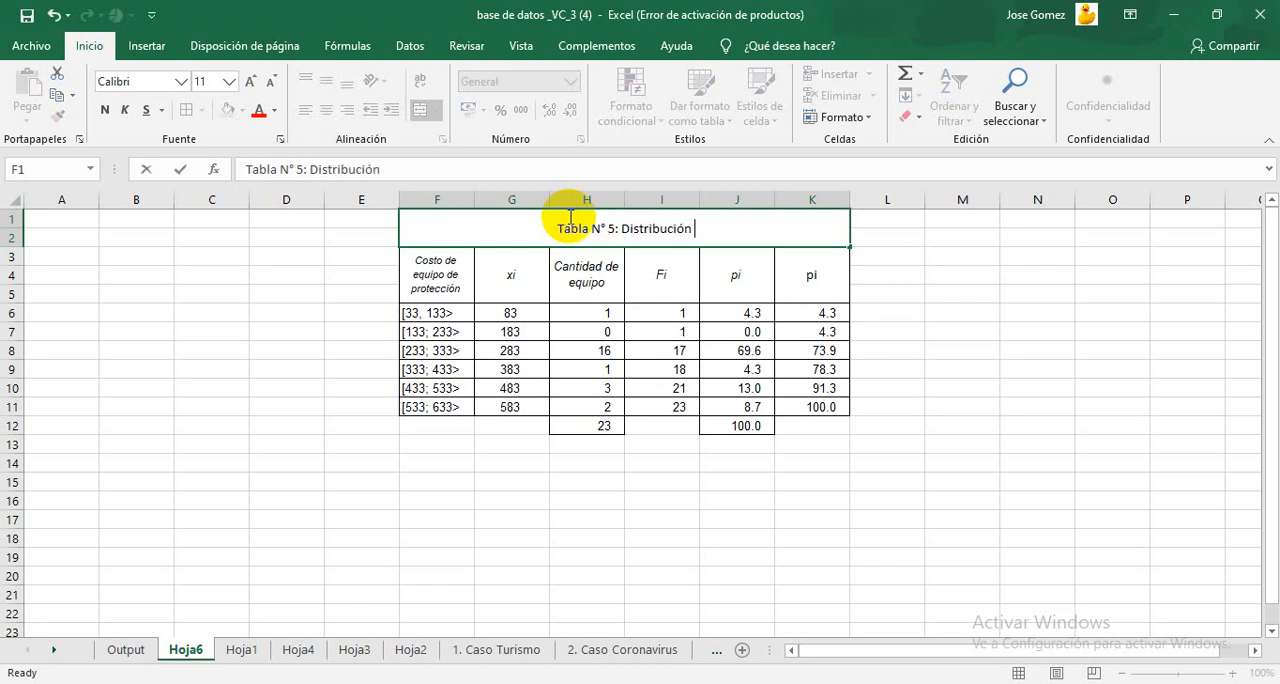
pyautogui.write('de fre')
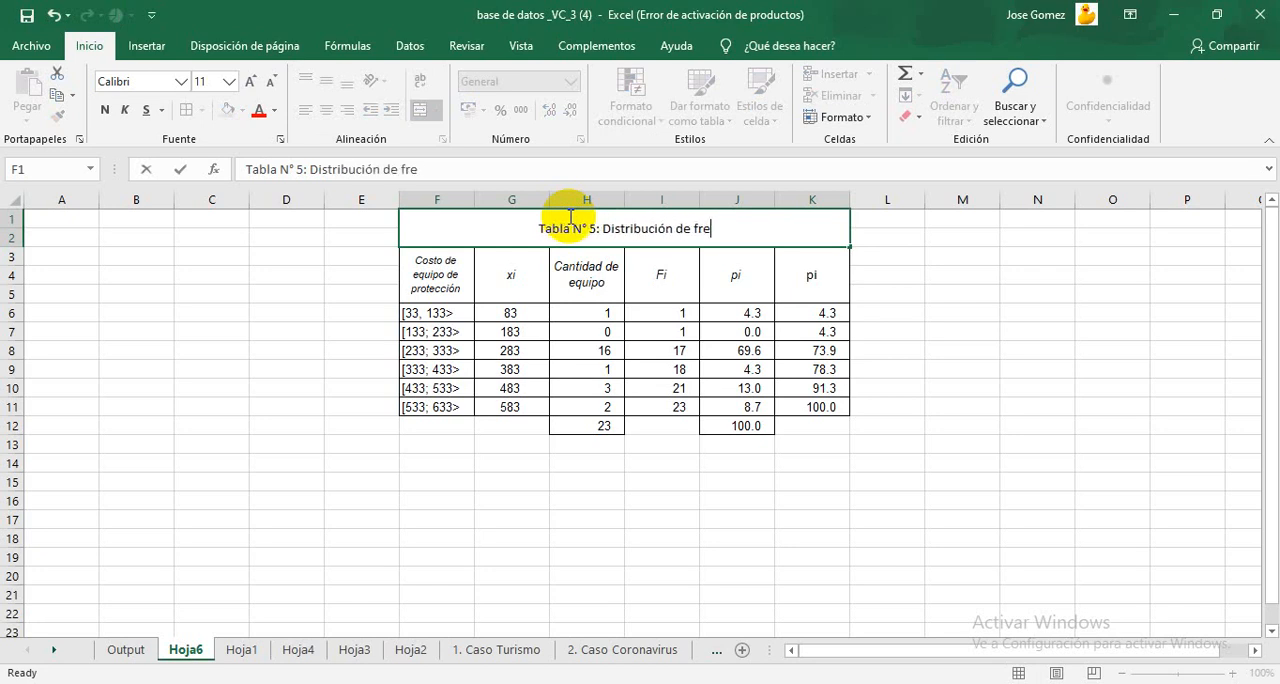
pyautogui.write('cuancias')
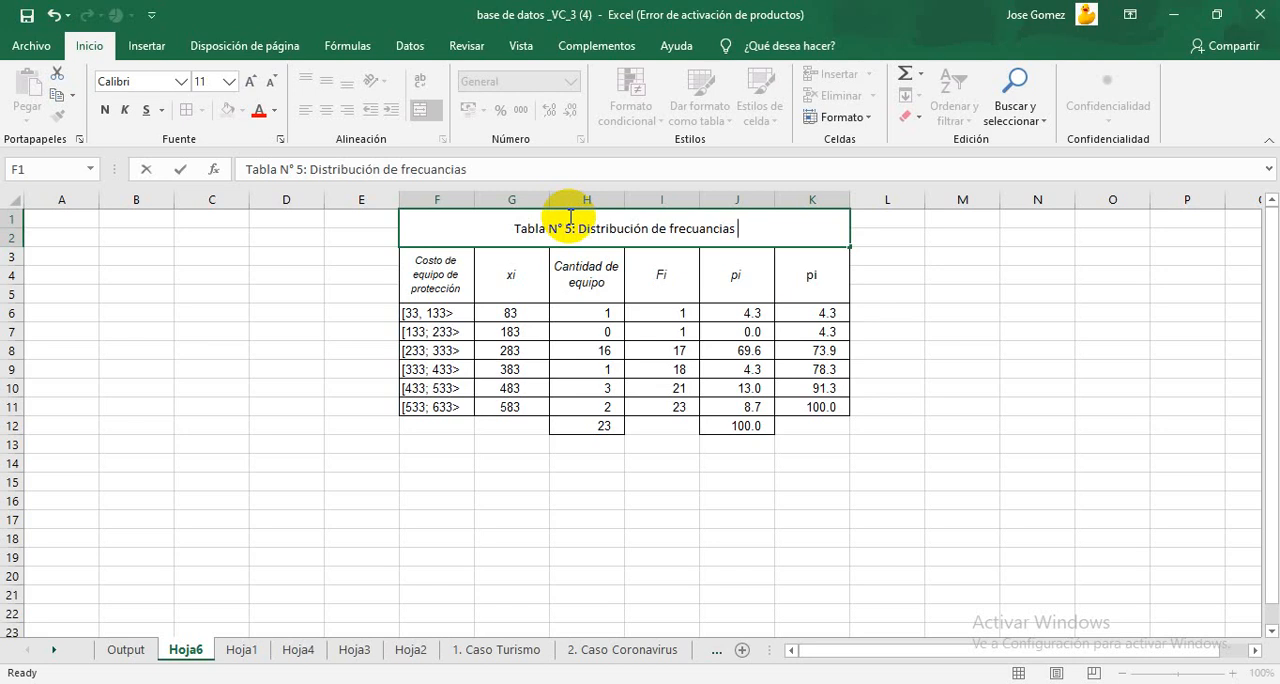
pyautogui.write(' de ')
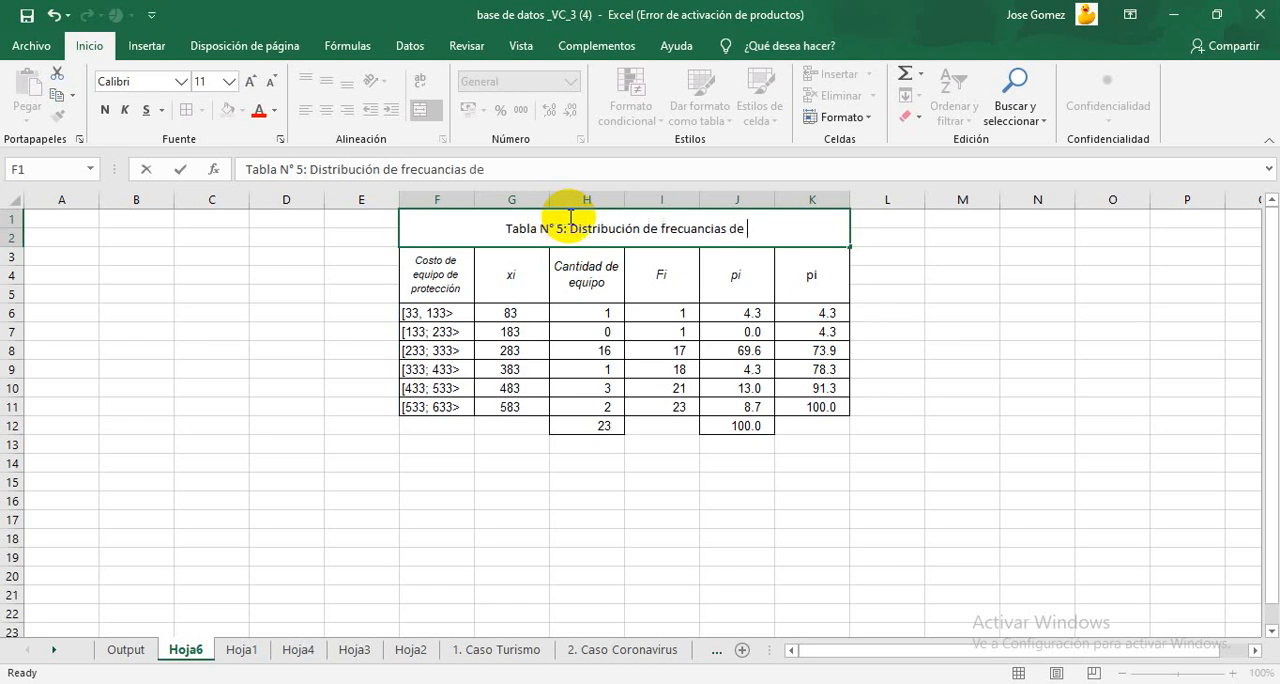
pyautogui.write('23 equi')
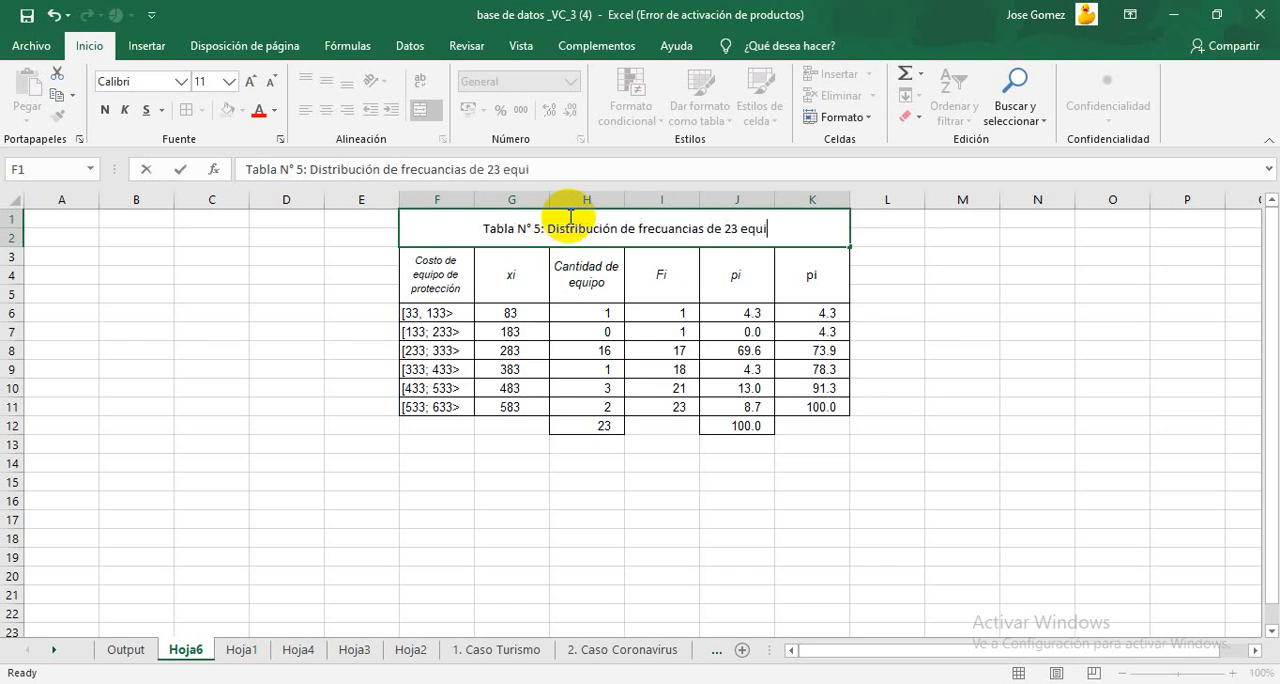
pyautogui.write('pos de salud')
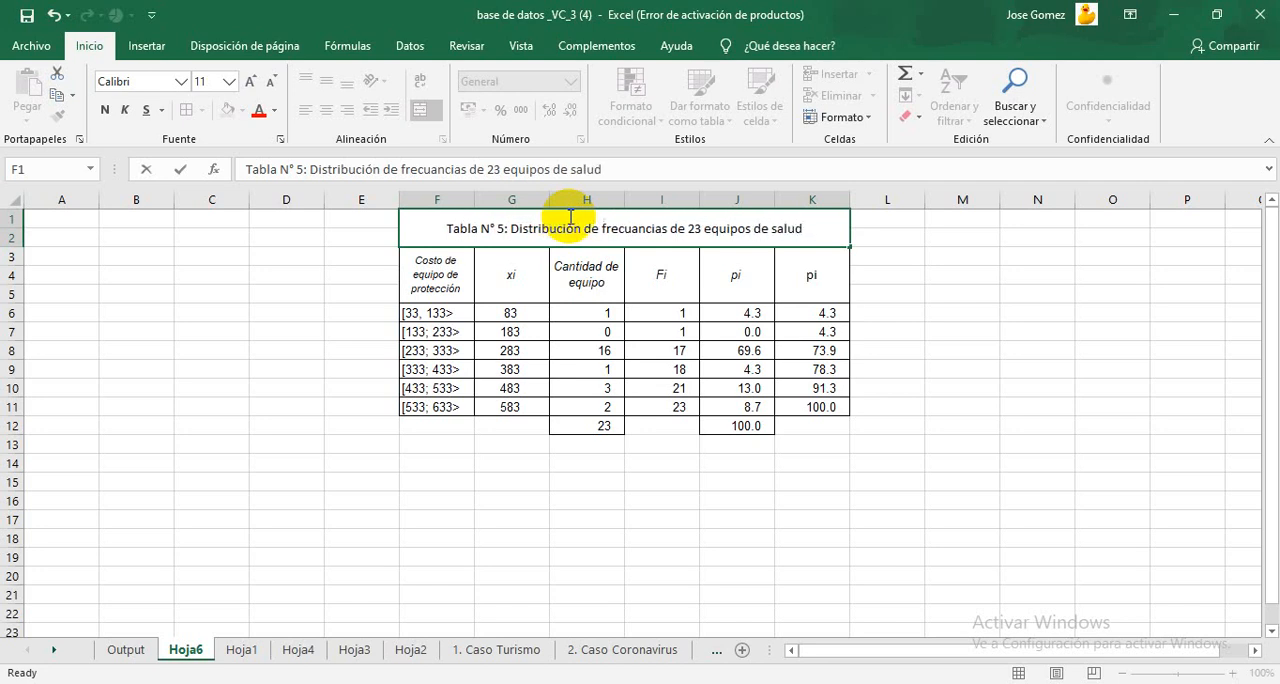
pyautogui.write(' de prot')
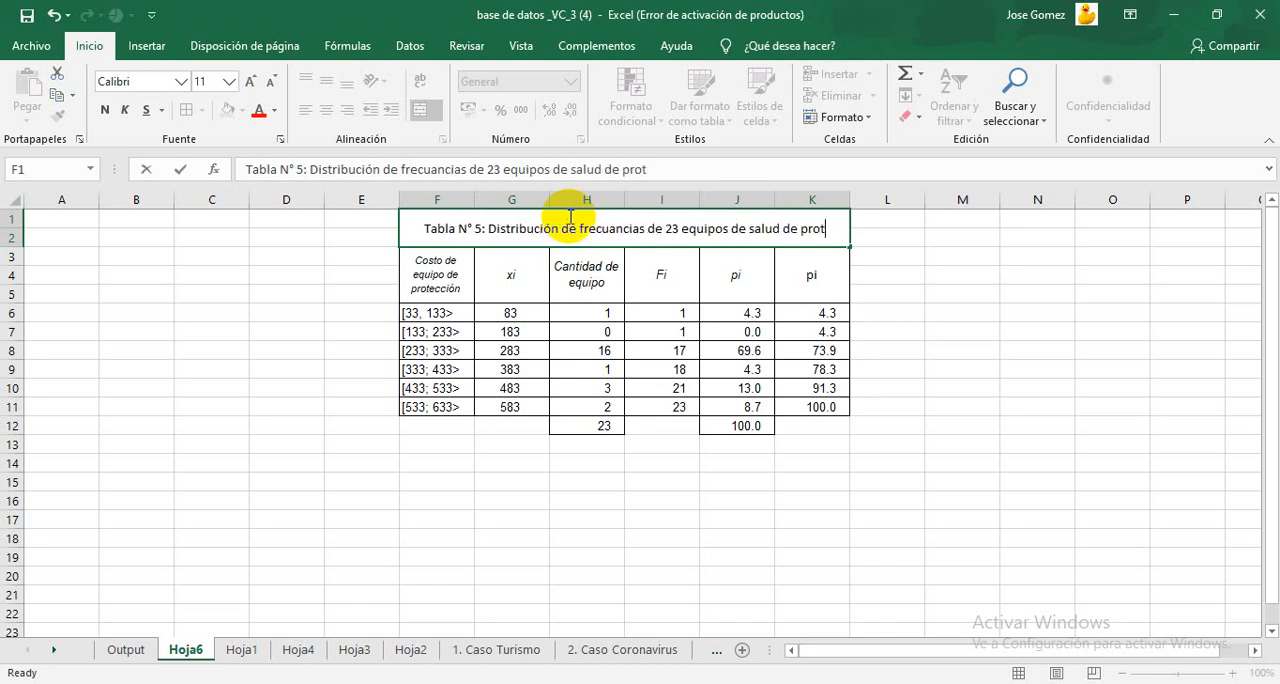
pyautogui.write('ección')
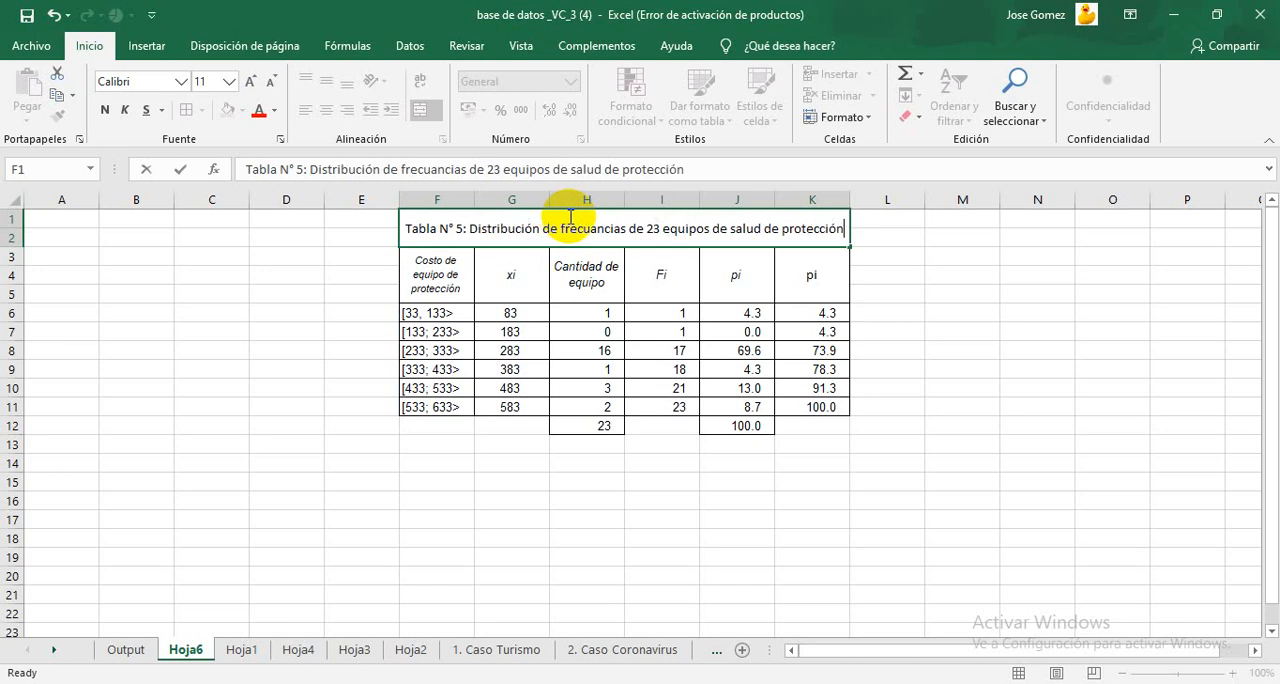
pyautogui.write(', según su')
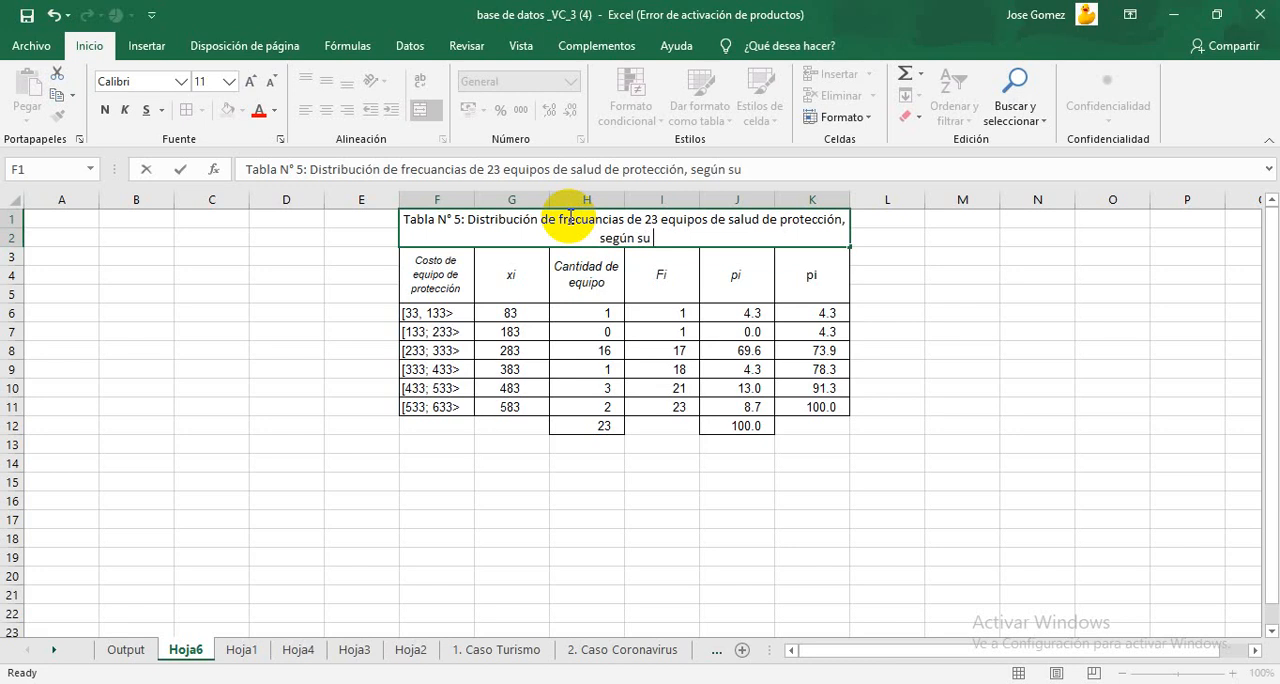
pyautogui.write('costo')
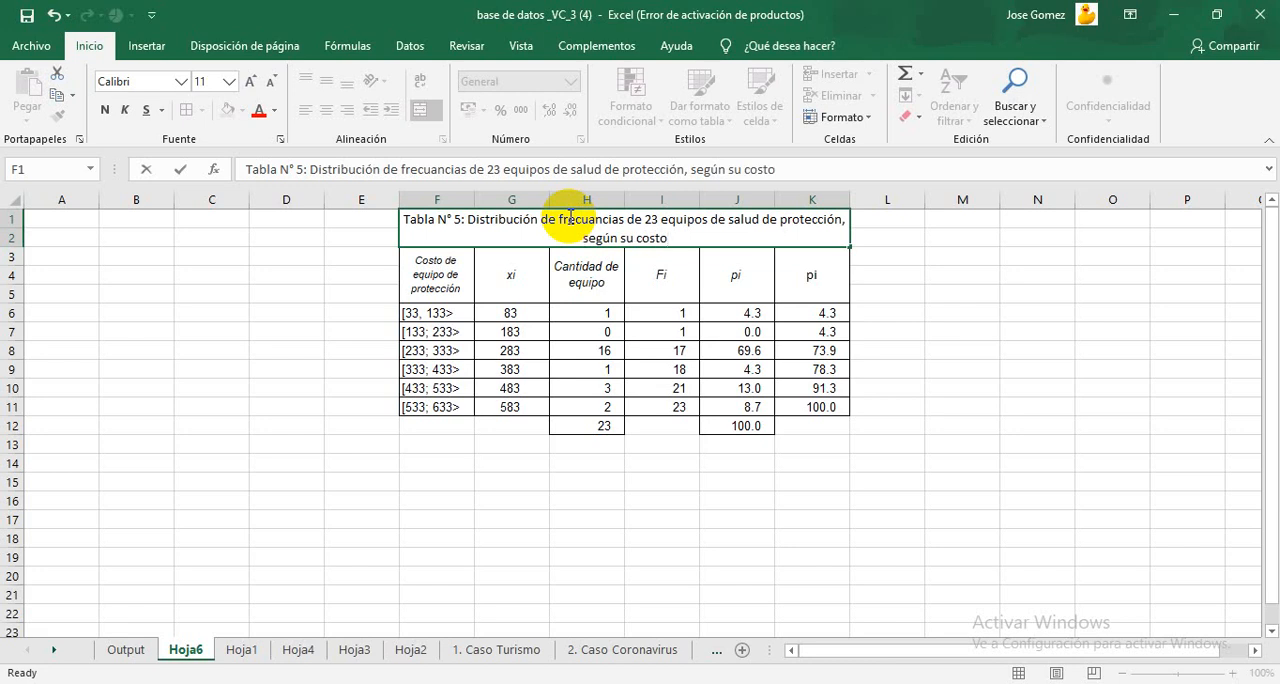
pyautogui.click(1131, 278)
pyautogui.click(1071, 315)
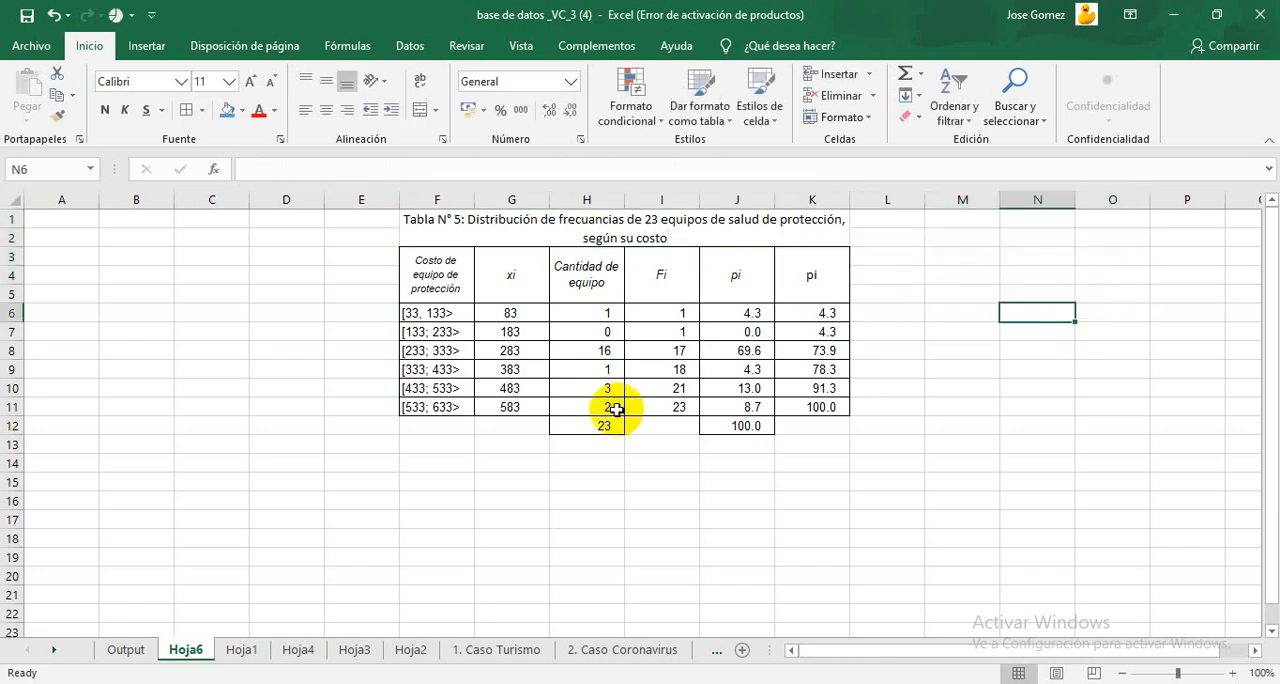
# Step: Enter the source label "Fuente:" in cell F13 below the frequency table
pyautogui.click(414, 450)
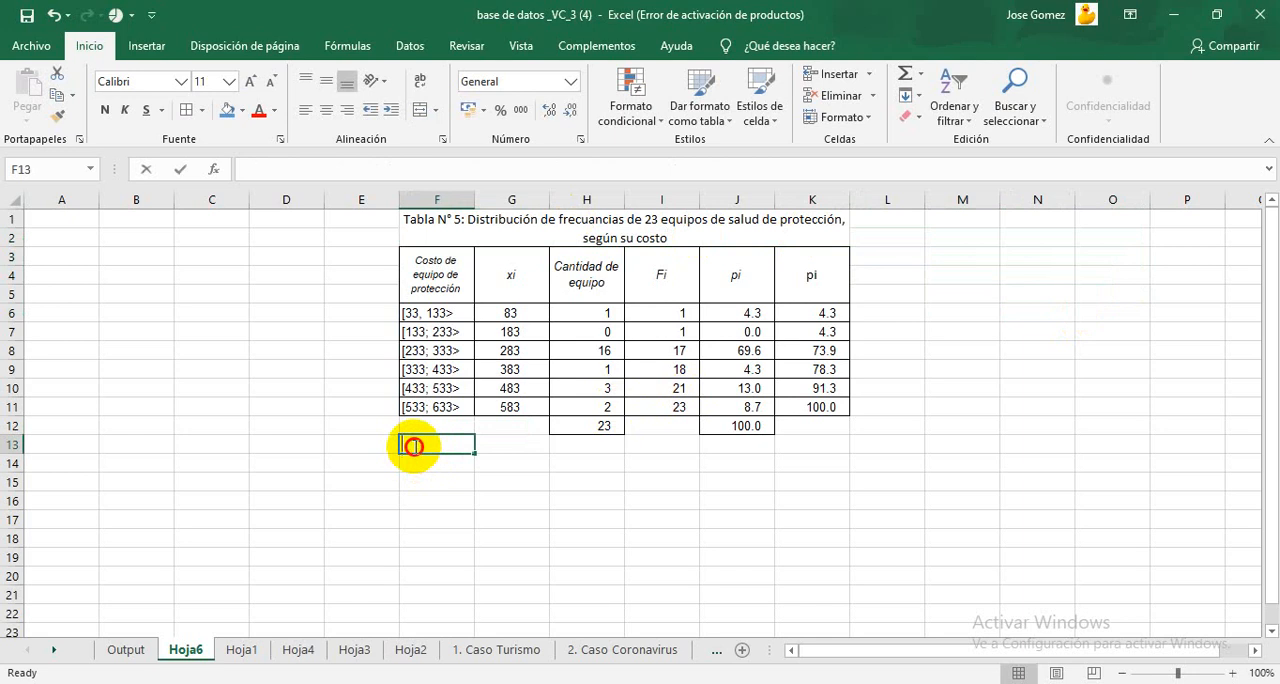
pyautogui.doubleClick(414, 450)
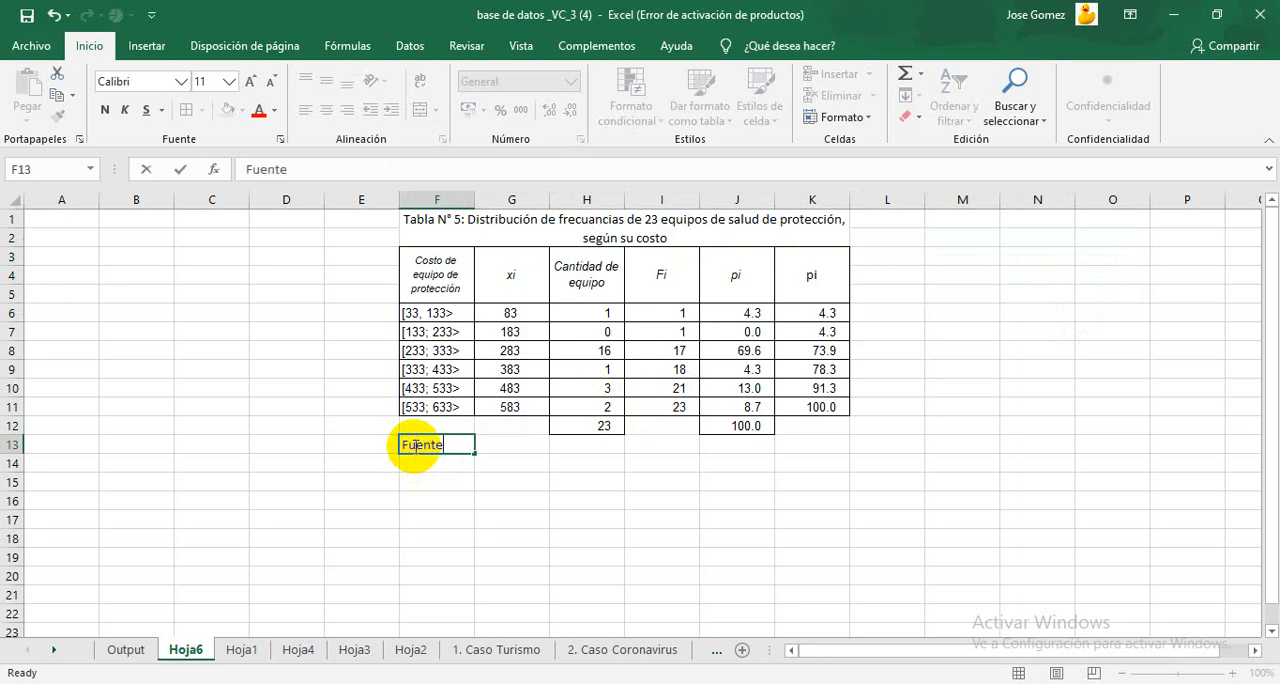
pyautogui.click(753, 461)
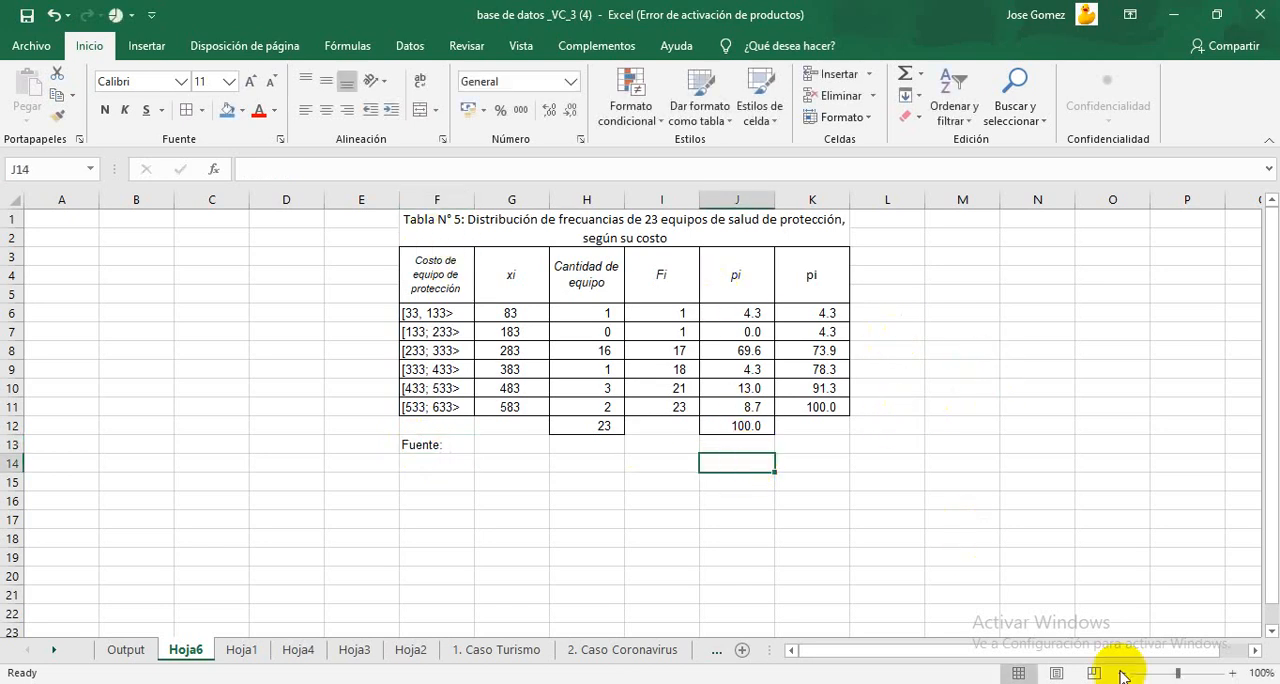
# Step: Correct the misspelled word in the table title in F1 to "frecuencias"
pyautogui.click(1230, 673)
pyautogui.click(1230, 673)
pyautogui.click(1230, 673)
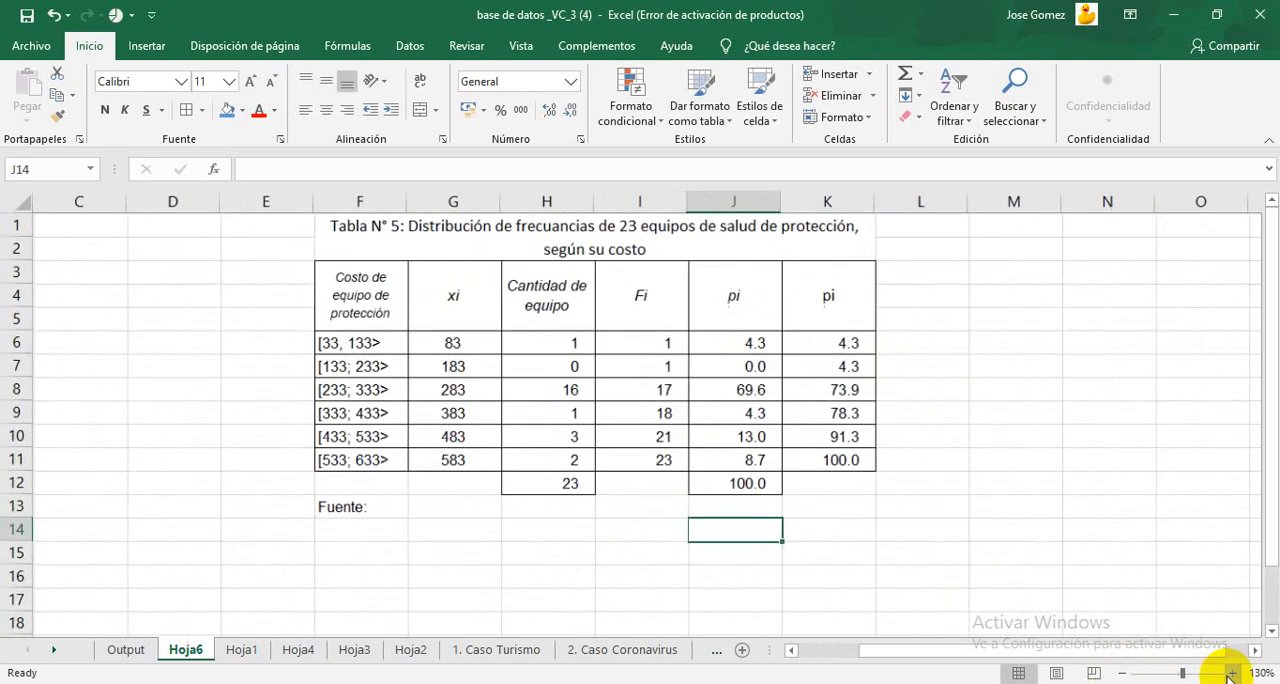
pyautogui.click(1230, 673)
pyautogui.click(1230, 673)
pyautogui.click(1230, 673)
pyautogui.click(1230, 673)
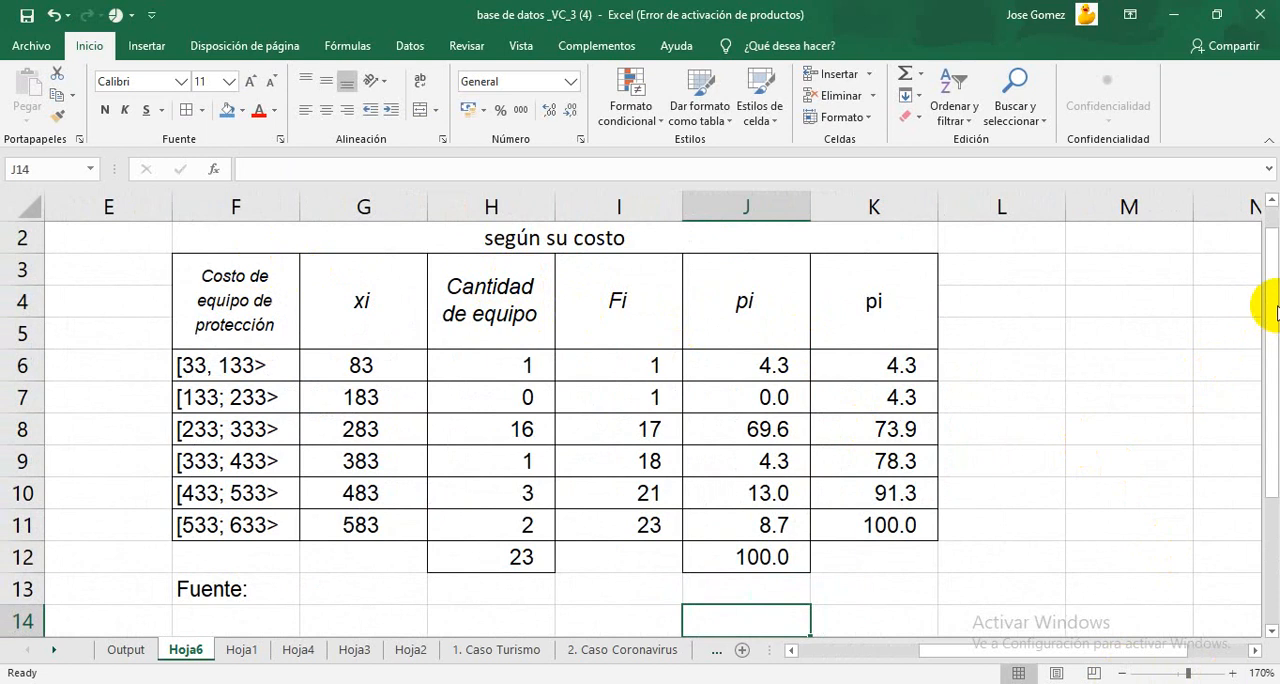
pyautogui.moveTo(1270, 312); pyautogui.dragTo(1270, 258)
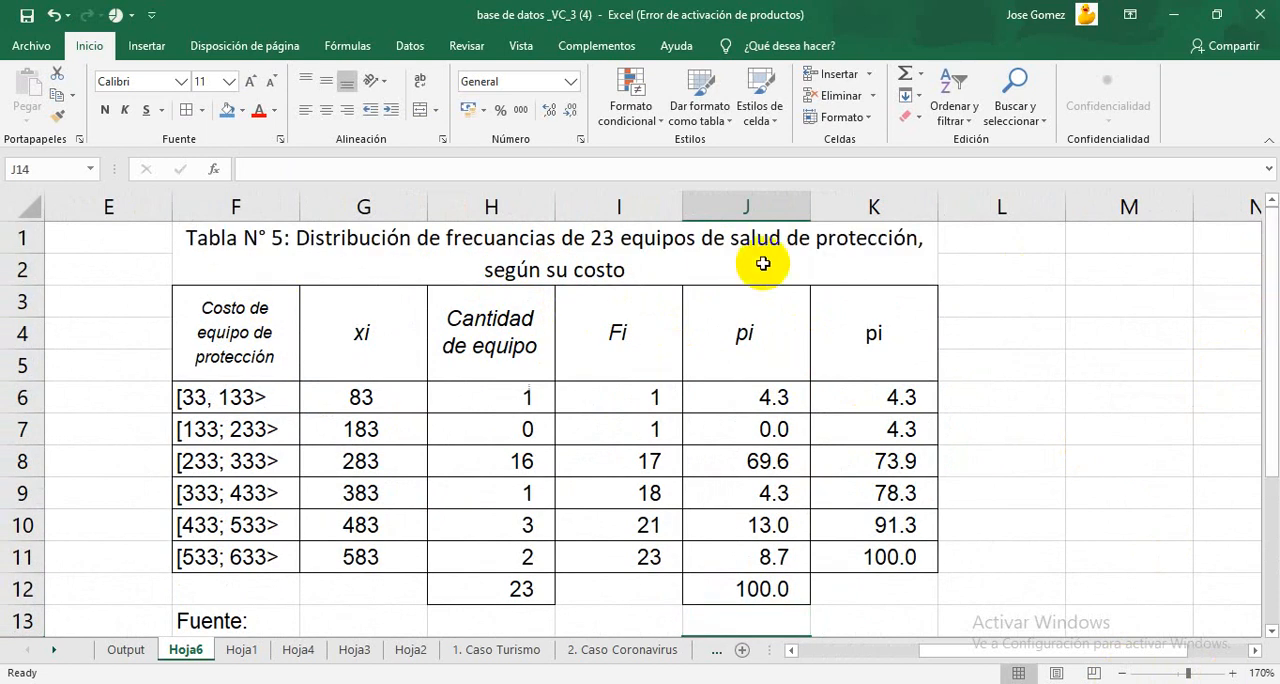
pyautogui.click(509, 240)
pyautogui.doubleClick(509, 240)
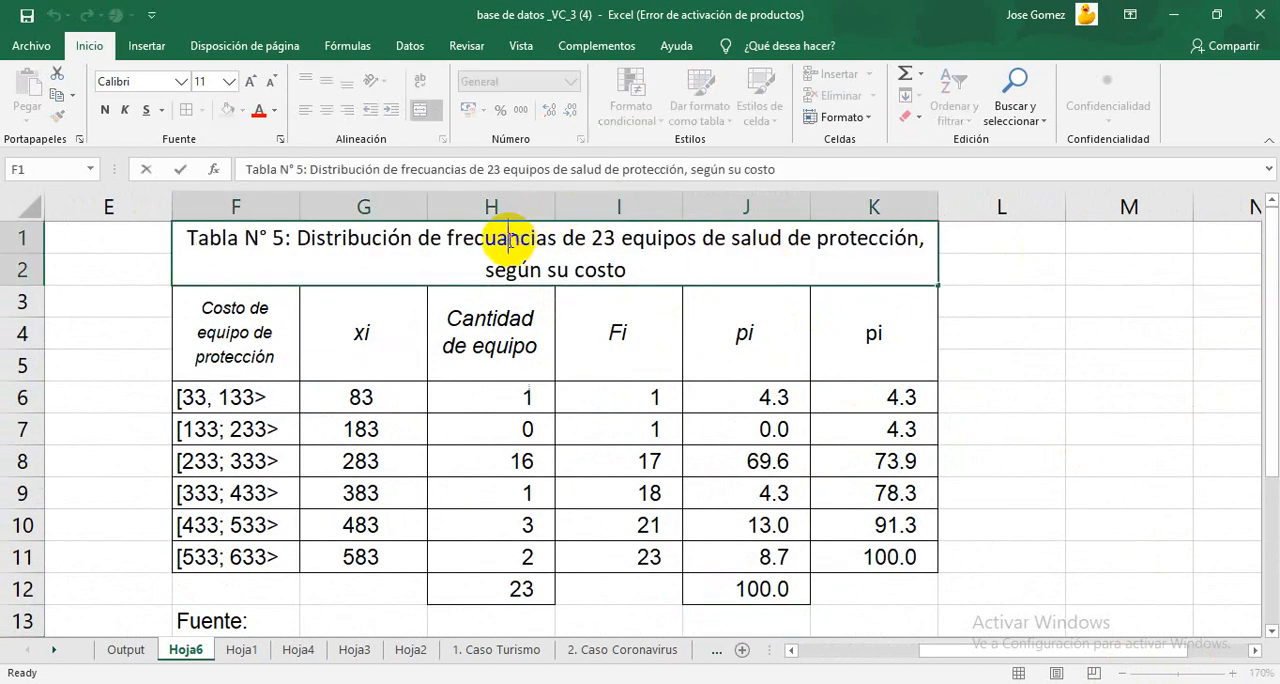
pyautogui.press('BackSpace')
pyautogui.write('e')
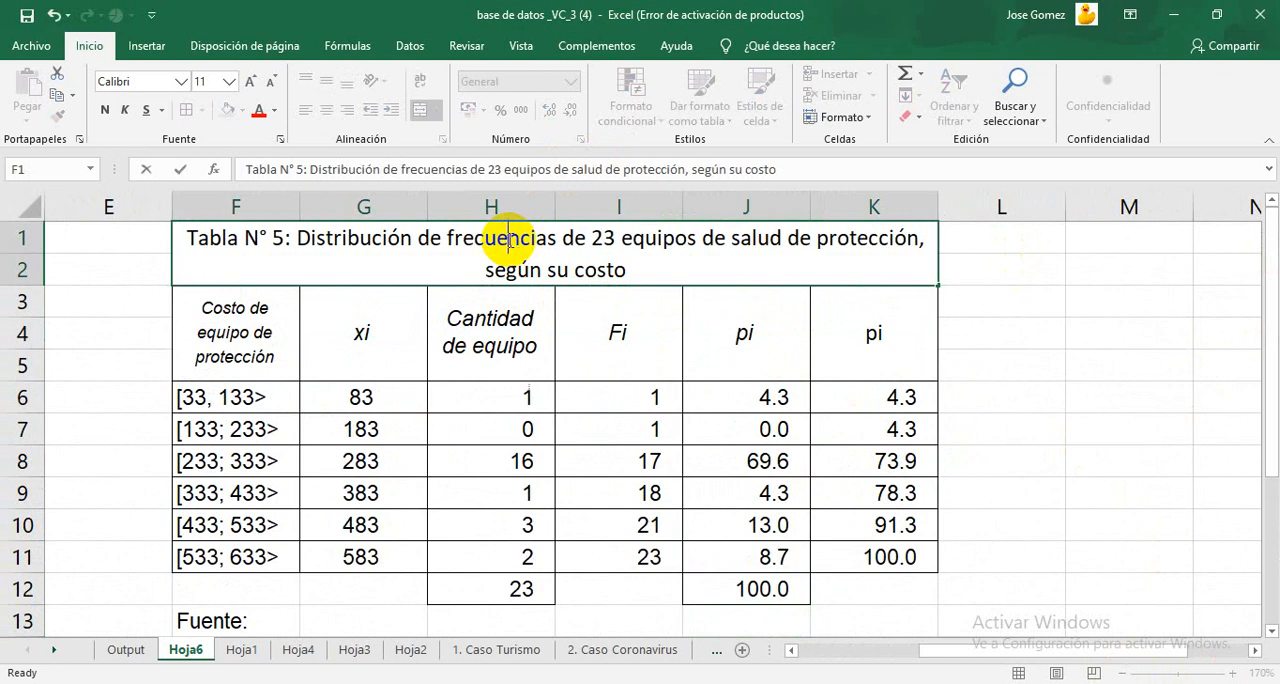
pyautogui.click(1105, 341)
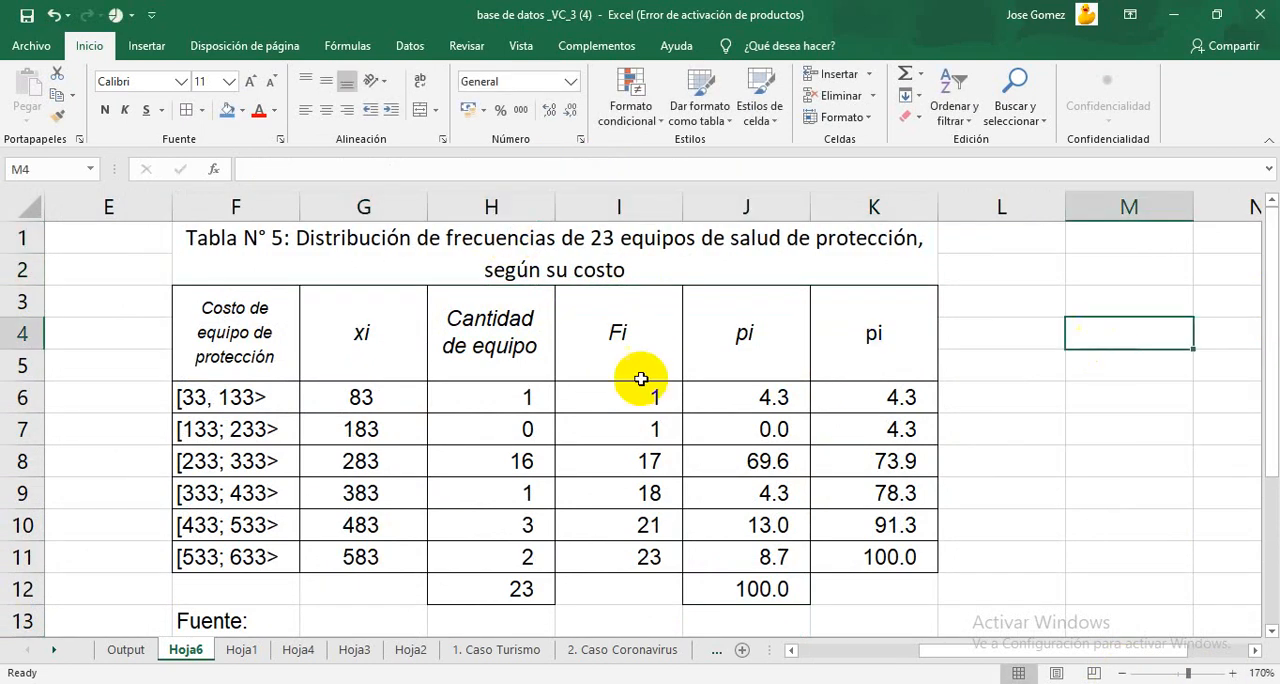
# Step: Replace the comma in the first interval in cell F6 with a semicolon so it reads "[33 ; 133>"
pyautogui.doubleClick(205, 400)
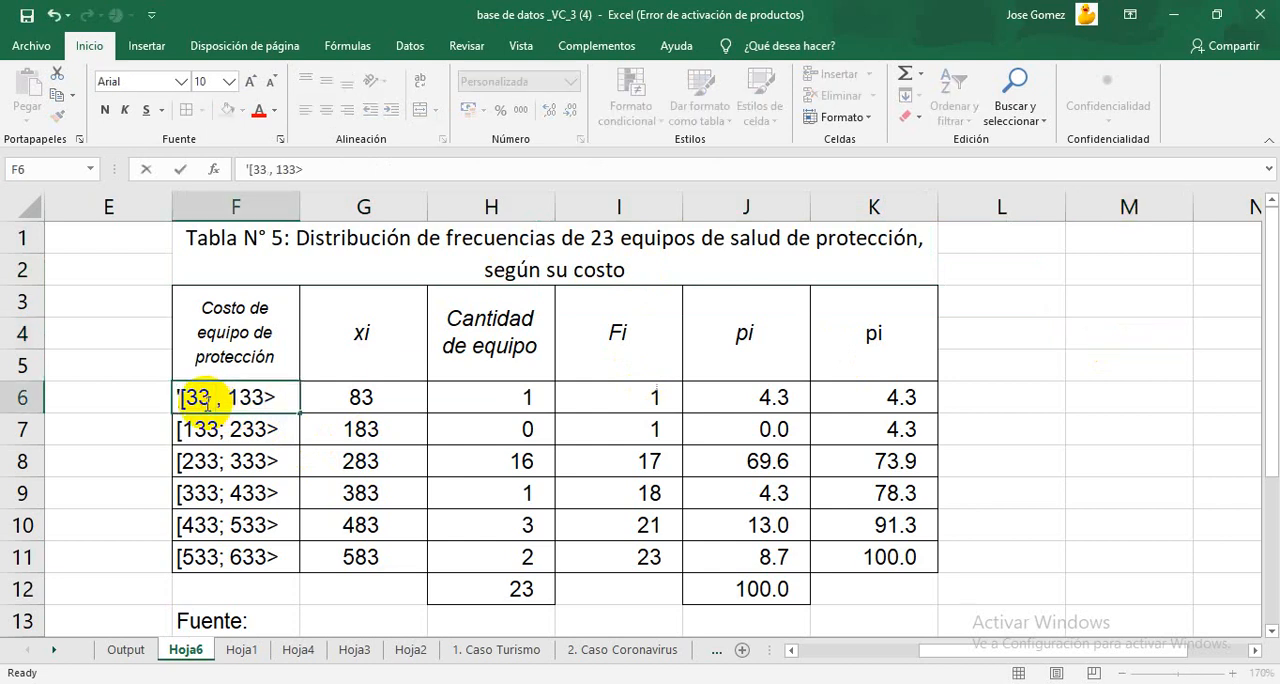
pyautogui.press('BackSpace')
pyautogui.press('Delete')
pyautogui.write(';')
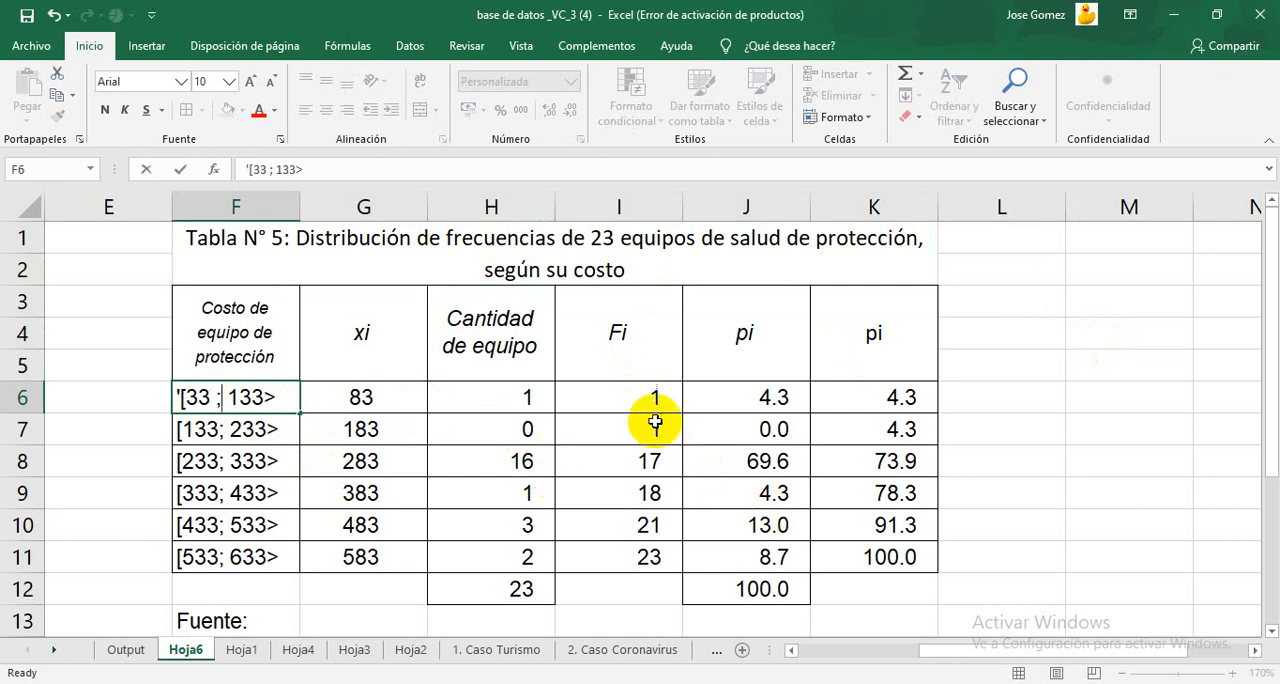
# Step: Center the frequency and percentage values in H6:K11 horizontally
pyautogui.moveTo(490, 396); pyautogui.dragTo(843, 543)
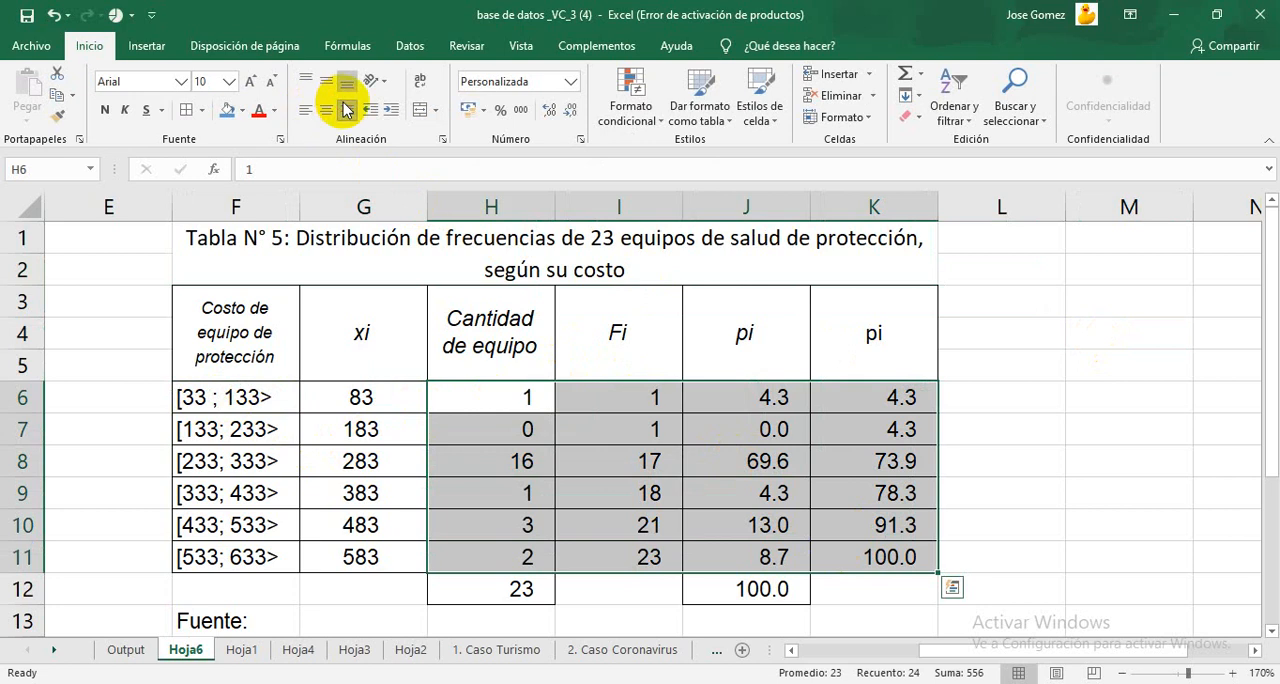
pyautogui.click(326, 110)
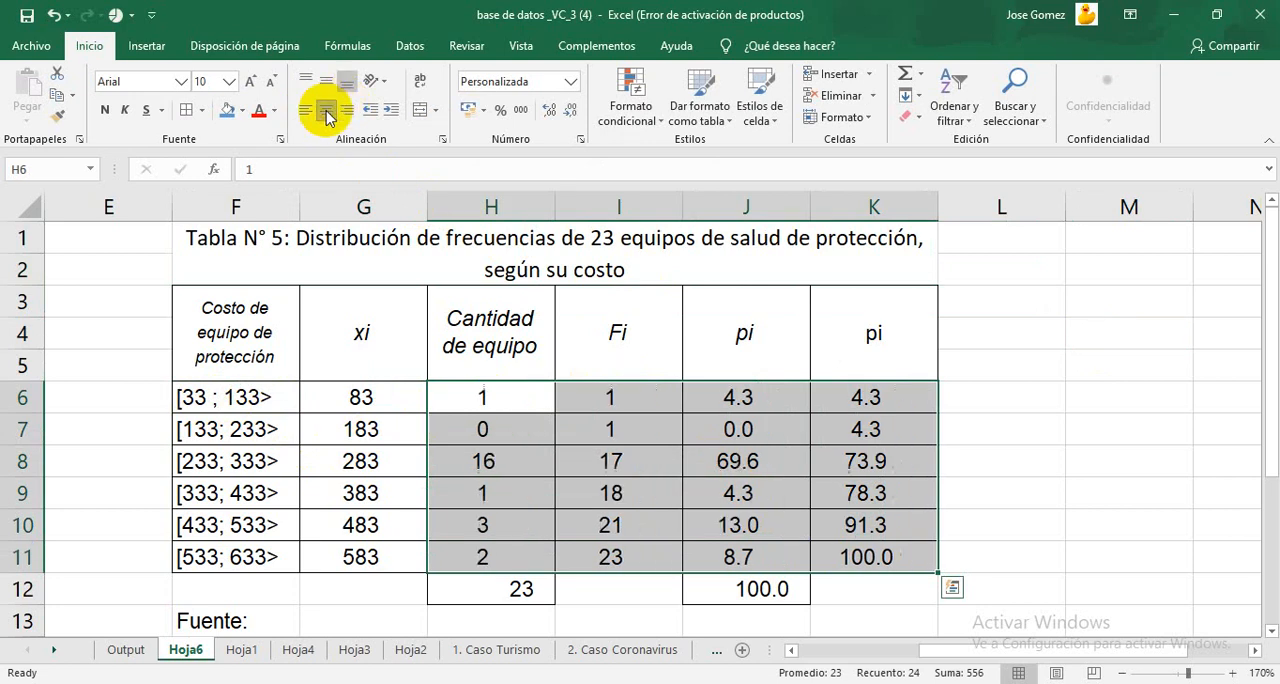
pyautogui.click(1084, 491)
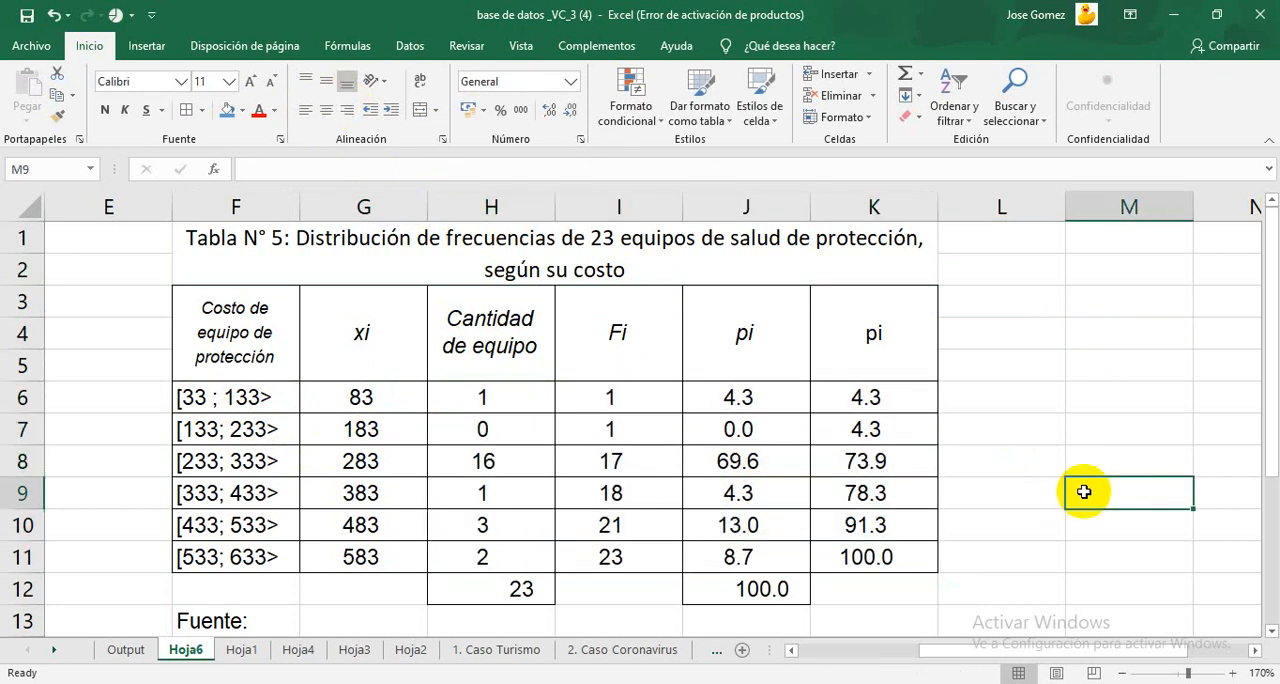
pyautogui.click(218, 240)
pyautogui.click(1106, 334)
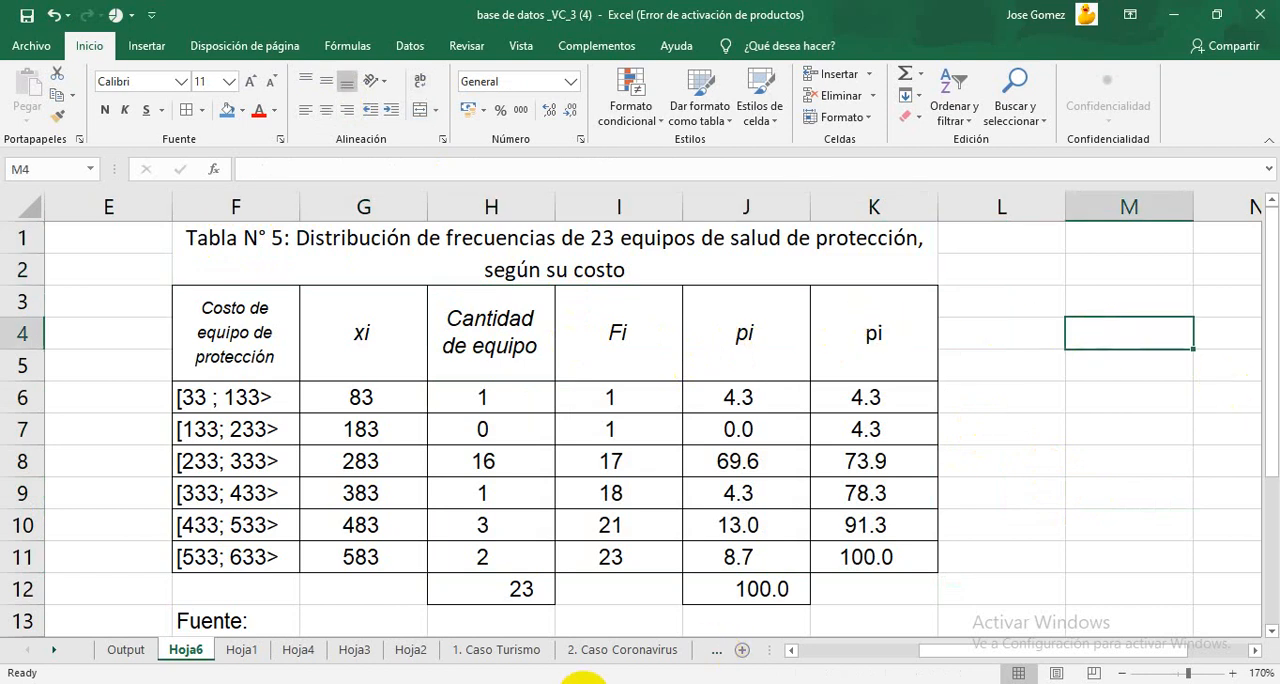
# Step: Examine the histogram, frequency polygon and ogive below the frequency distribution on the Output sheet, ending at the histogram
pyautogui.hotkey('alt', 'Tab')
pyautogui.hotkey('alt', 'Tab')
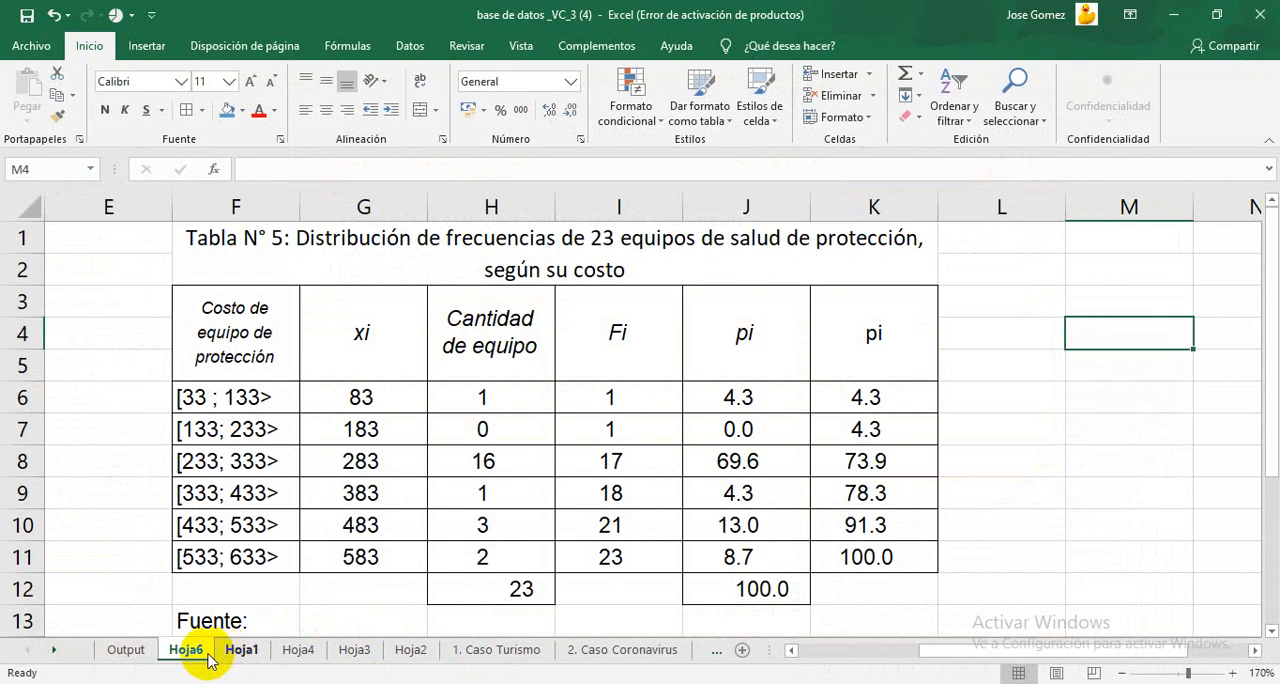
pyautogui.click(136, 648)
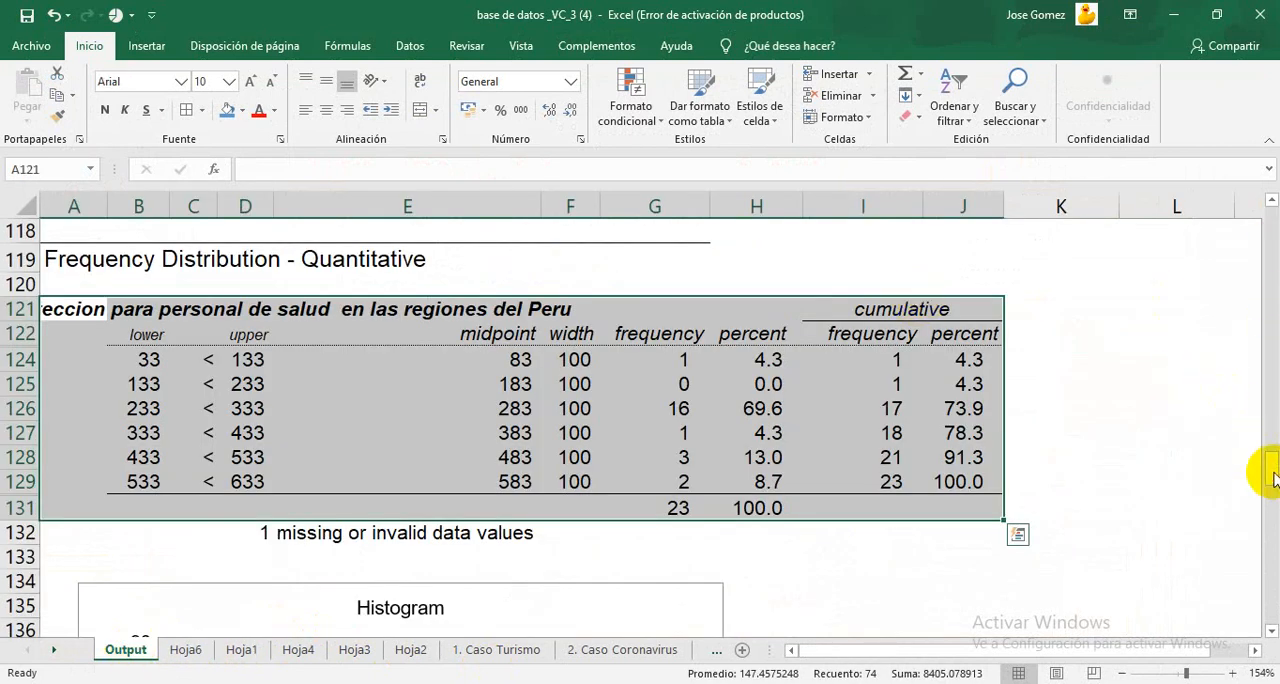
pyautogui.moveTo(1273, 476)
pyautogui.mouseDown()
pyautogui.moveTo(1269, 511)
pyautogui.moveTo(1270, 497)
pyautogui.mouseUp()
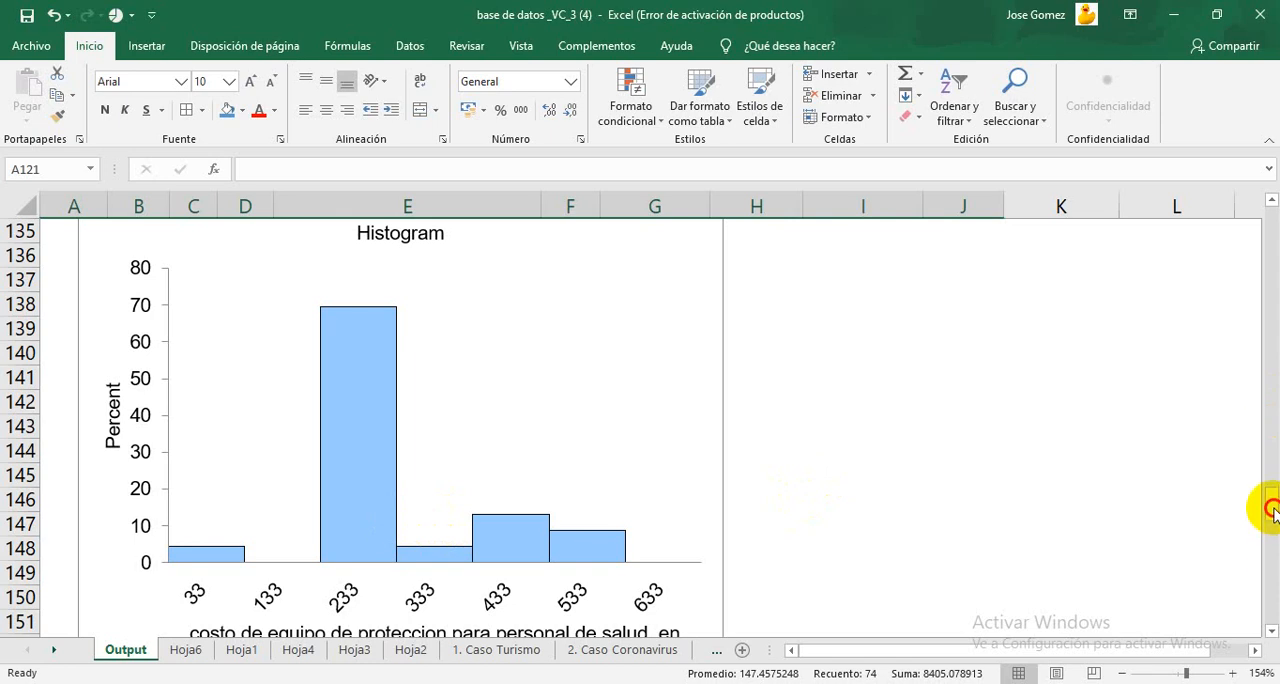
pyautogui.moveTo(1272, 510); pyautogui.dragTo(1271, 570)
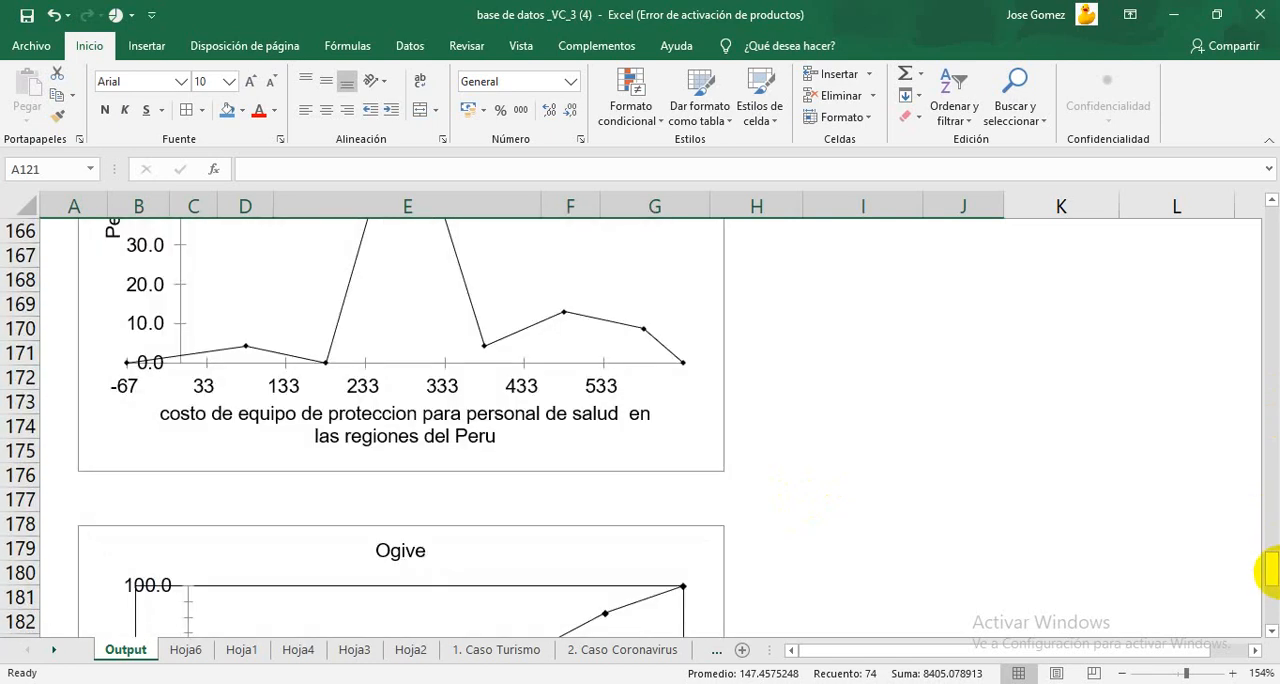
pyautogui.moveTo(1274, 575); pyautogui.dragTo(1268, 556)
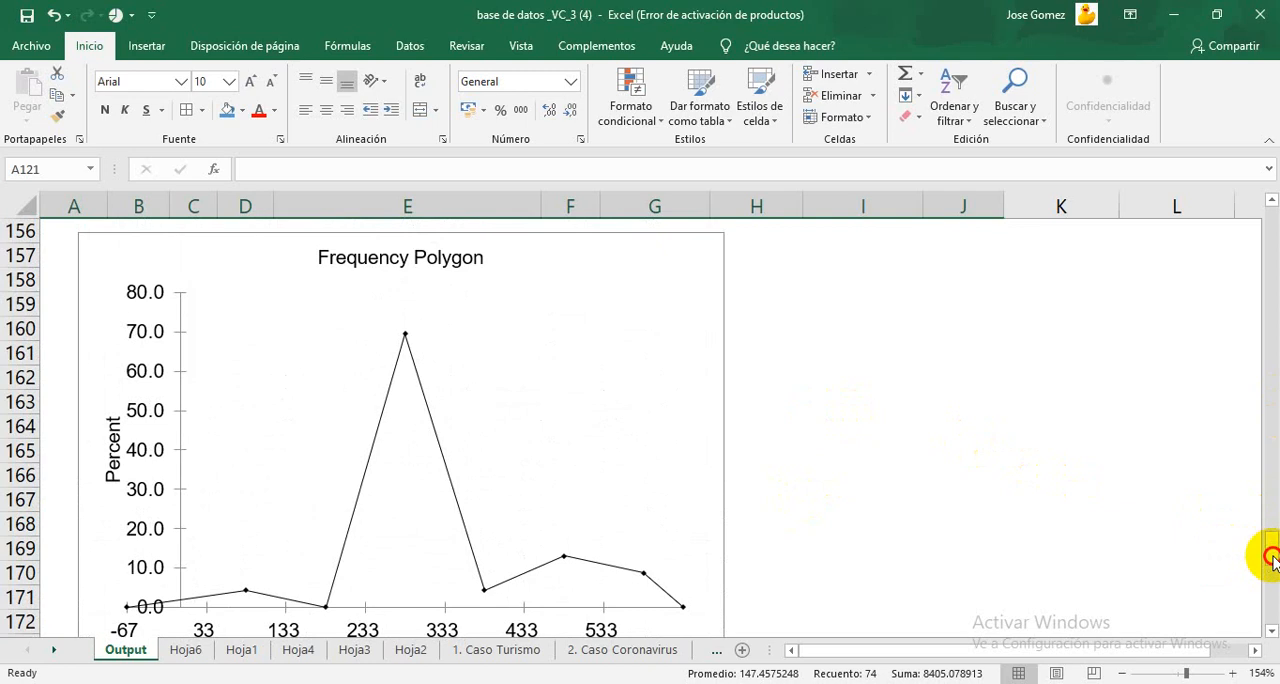
pyautogui.moveTo(1270, 556); pyautogui.dragTo(1257, 509)
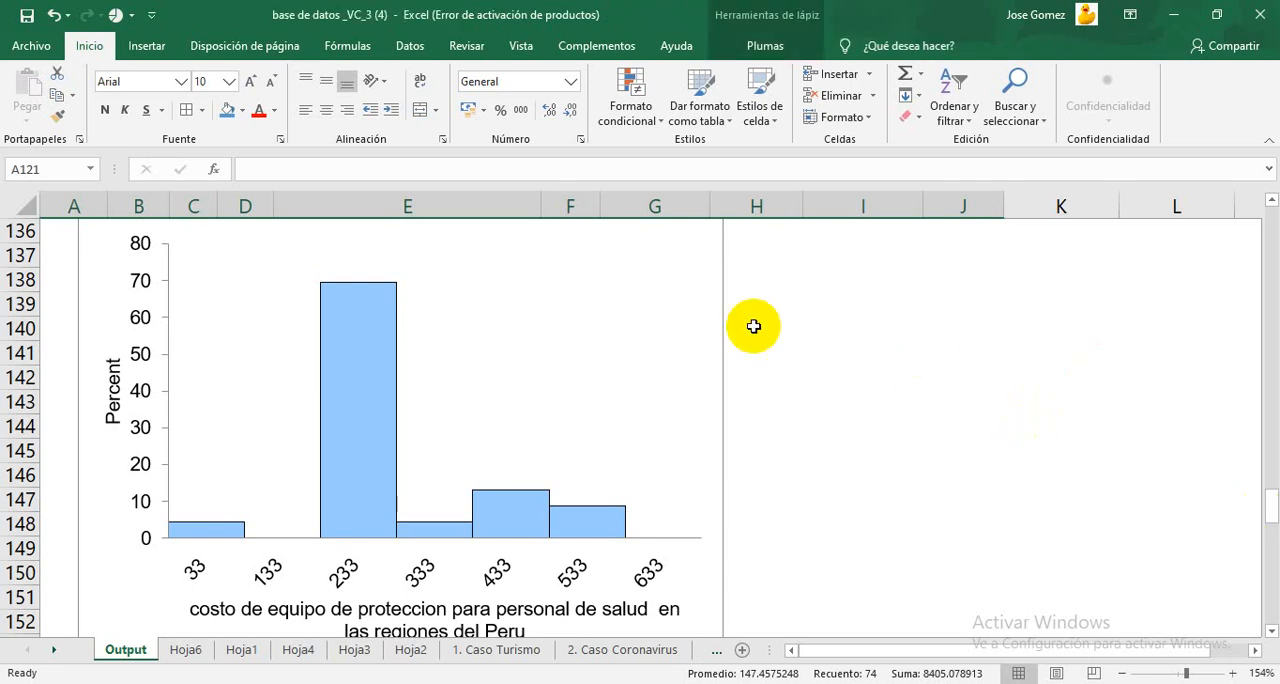
# Step: Inspect the histogram's data series, its tallest bar at 233 and the plot area
pyautogui.rightClick(360, 288)
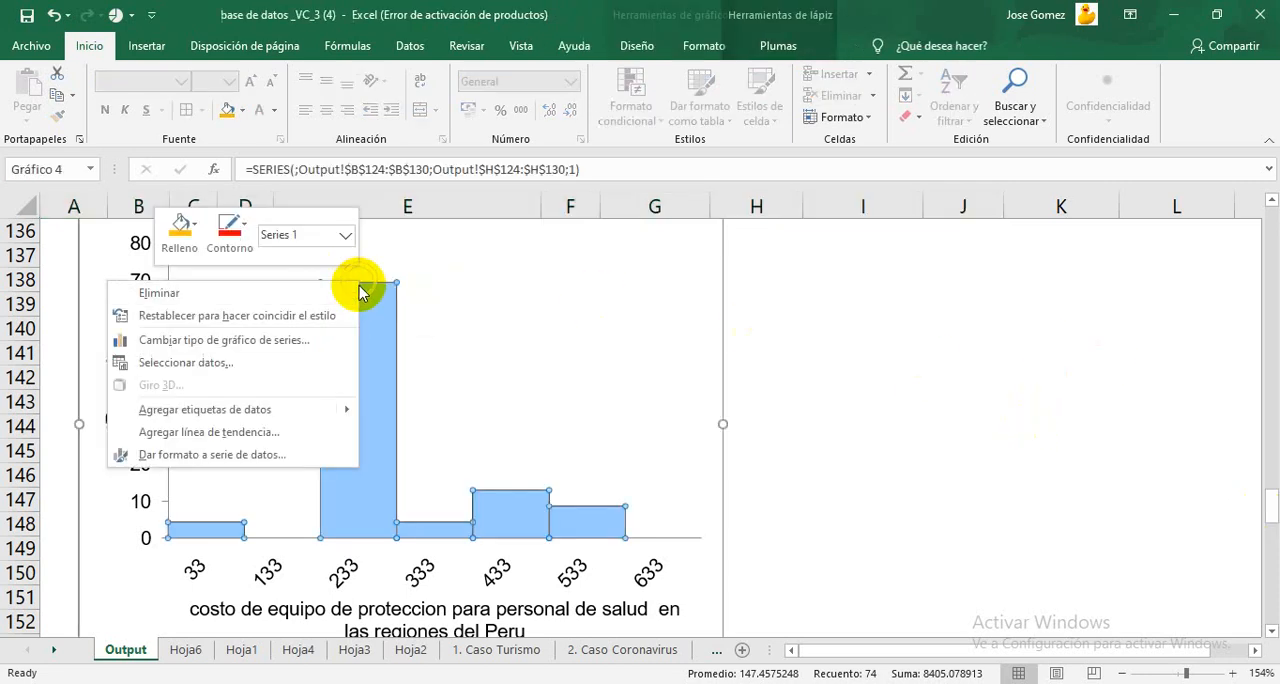
pyautogui.click(361, 284)
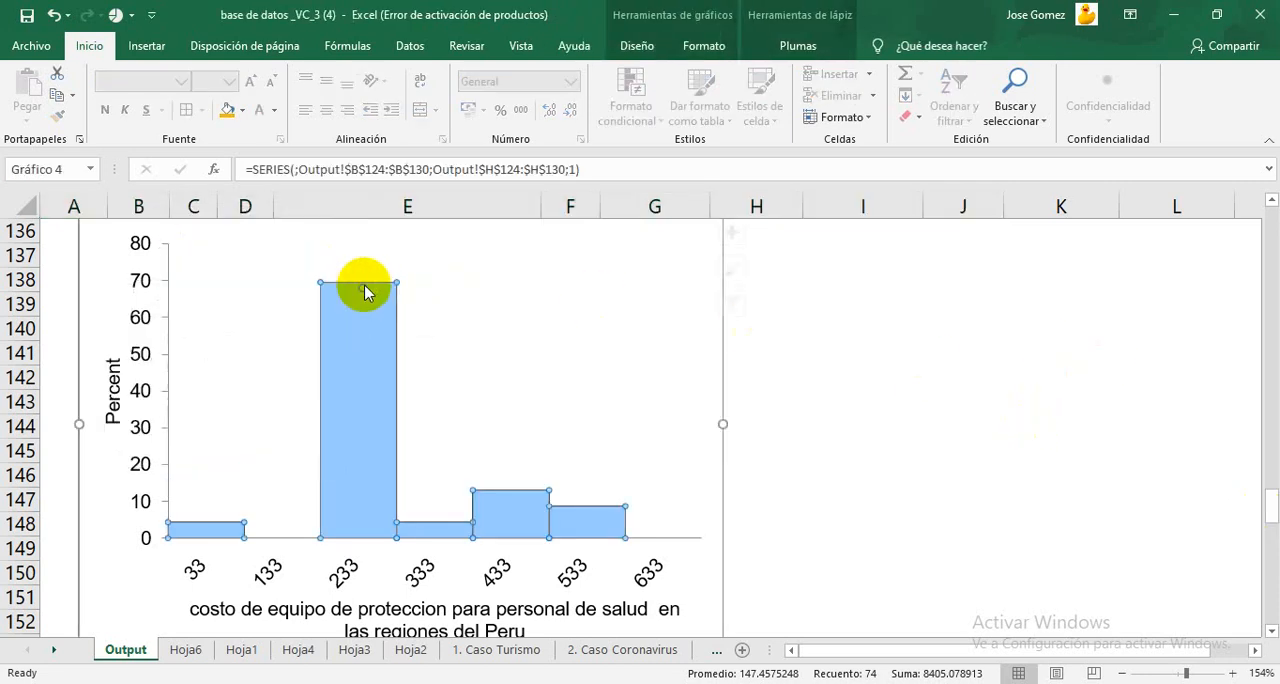
pyautogui.click(437, 514)
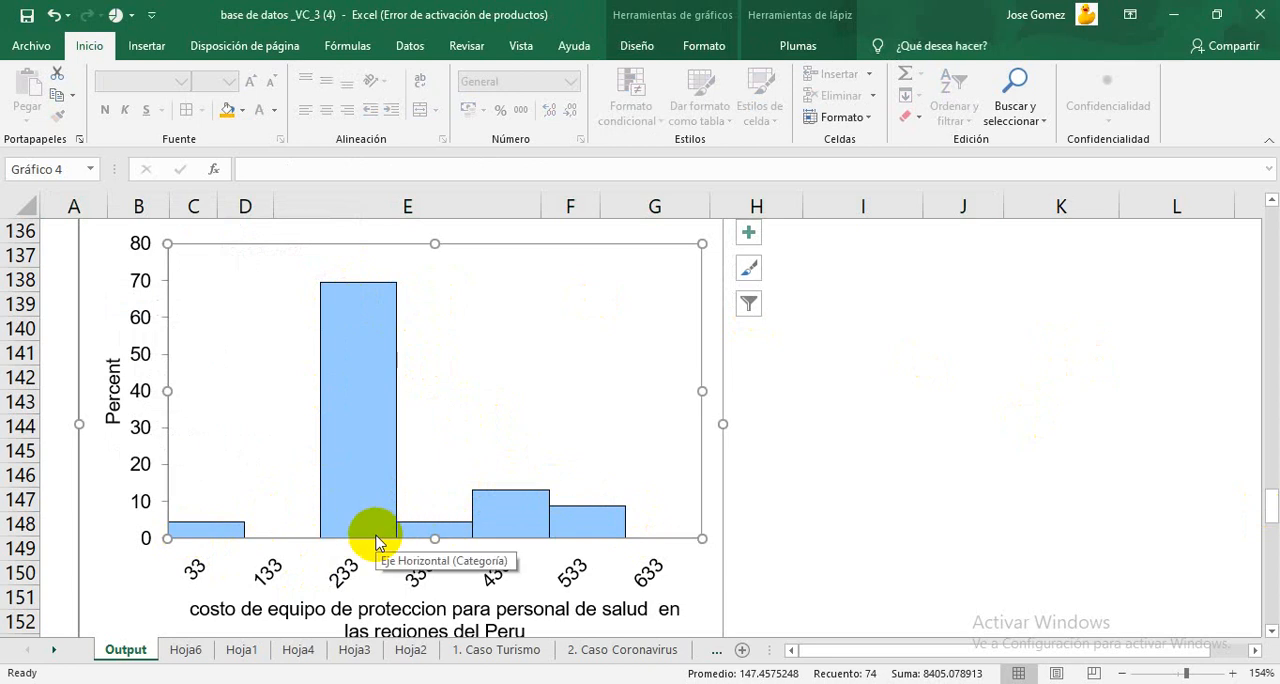
# Step: Examine the frequency polygon below the histogram on the Output sheet
pyautogui.click(888, 456)
pyautogui.press('Down')
pyautogui.press('Down')
pyautogui.press('Down')
pyautogui.press('Down')
pyautogui.press('Down')
pyautogui.press('Down')
pyautogui.press('Down')
pyautogui.press('Down')
pyautogui.press('Down')
pyautogui.press('Down')
pyautogui.press('Down')
pyautogui.press('Down')
pyautogui.press('Down')
pyautogui.press('Down')
pyautogui.press('Down')
pyautogui.press('Down')
pyautogui.press('Down')
pyautogui.press('Down')
pyautogui.press('Down')
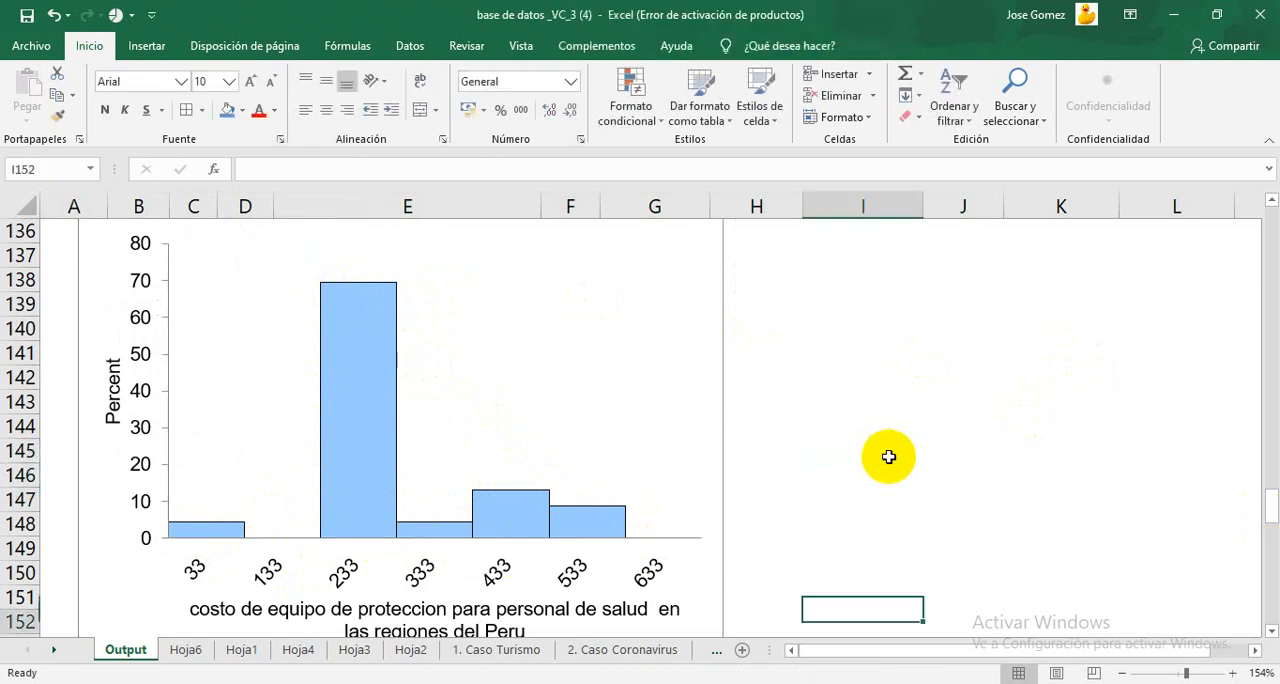
pyautogui.press('Down')
pyautogui.press('Down')
pyautogui.press('Down')
pyautogui.press('Down')
pyautogui.press('Down')
pyautogui.press('Down')
pyautogui.press('Down')
pyautogui.press('Down')
pyautogui.press('Down')
pyautogui.press('Down')
pyautogui.press('Down')
pyautogui.press('Down')
pyautogui.press('Down')
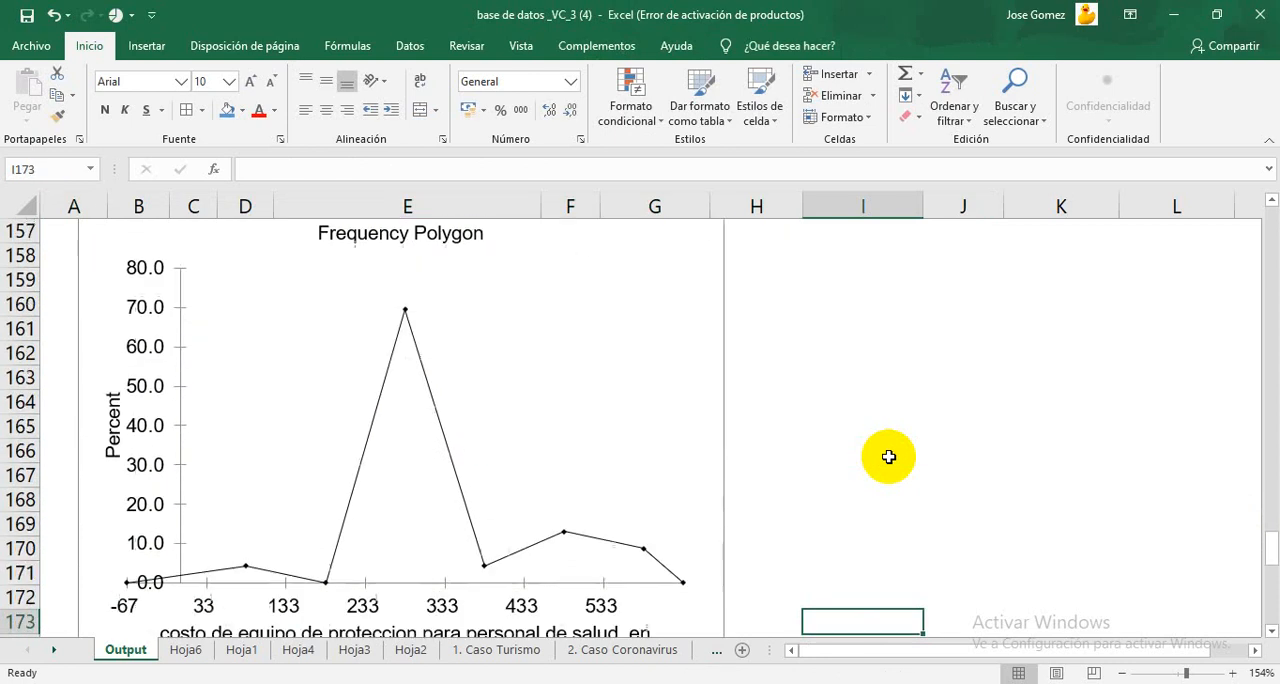
pyautogui.press('Down')
pyautogui.press('Down')
pyautogui.press('Down')
pyautogui.press('Down')
pyautogui.press('Down')
pyautogui.press('Down')
pyautogui.press('Down')
pyautogui.press('Down')
pyautogui.press('Down')
pyautogui.press('Down')
pyautogui.press('Down')
pyautogui.press('Down')
pyautogui.press('Down')
pyautogui.press('Down')
pyautogui.press('Down')
pyautogui.press('Down')
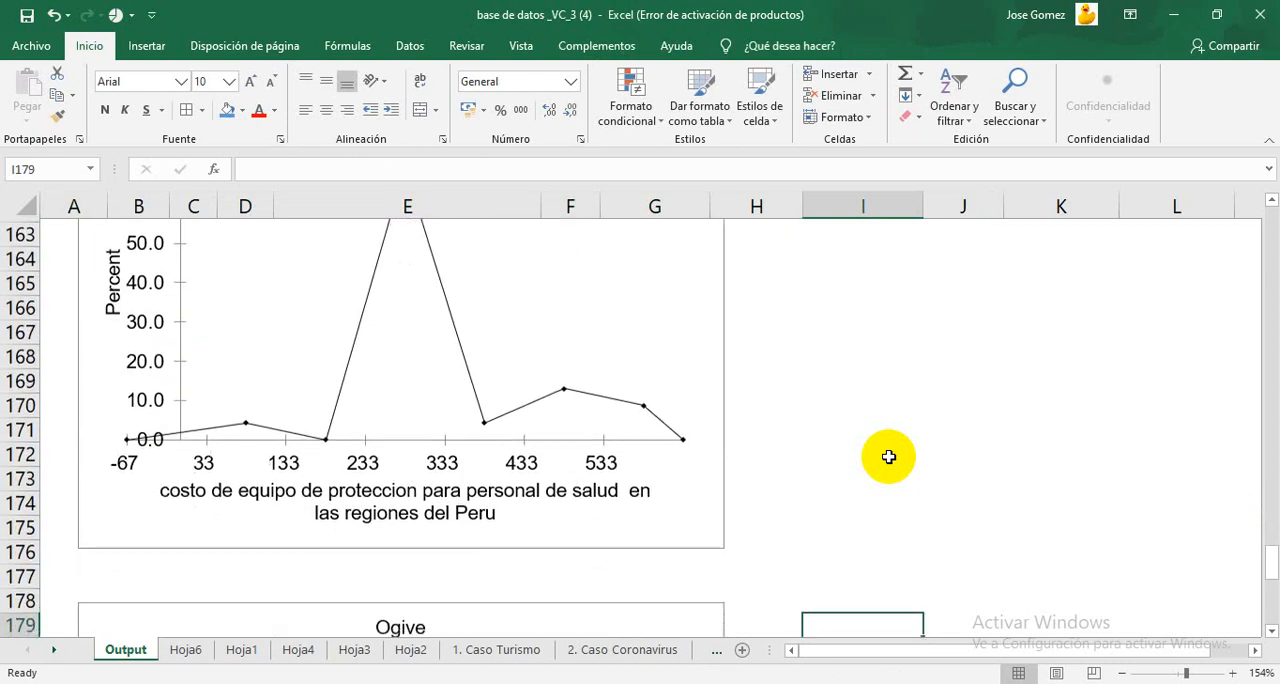
# Step: Examine the ogive below the frequency polygon, including its cumulative percent curve, axis labels and title
pyautogui.press('Down')
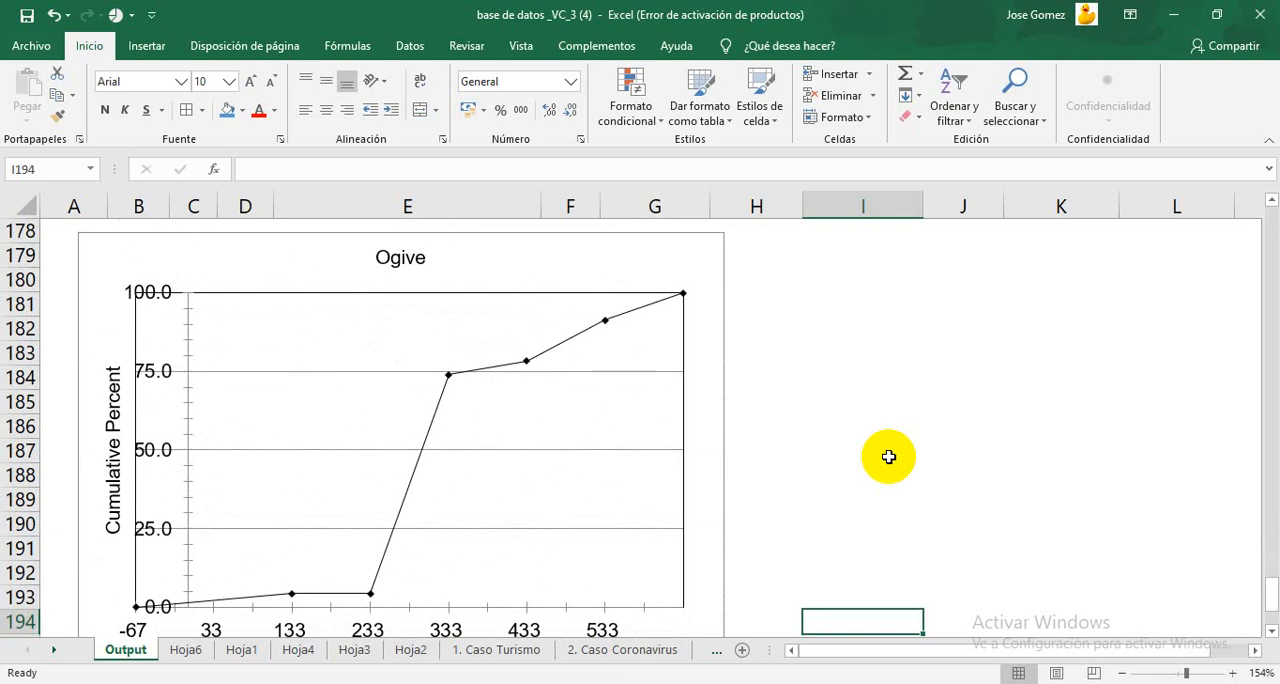
pyautogui.press('Down')
pyautogui.press('Down')
pyautogui.press('Down')
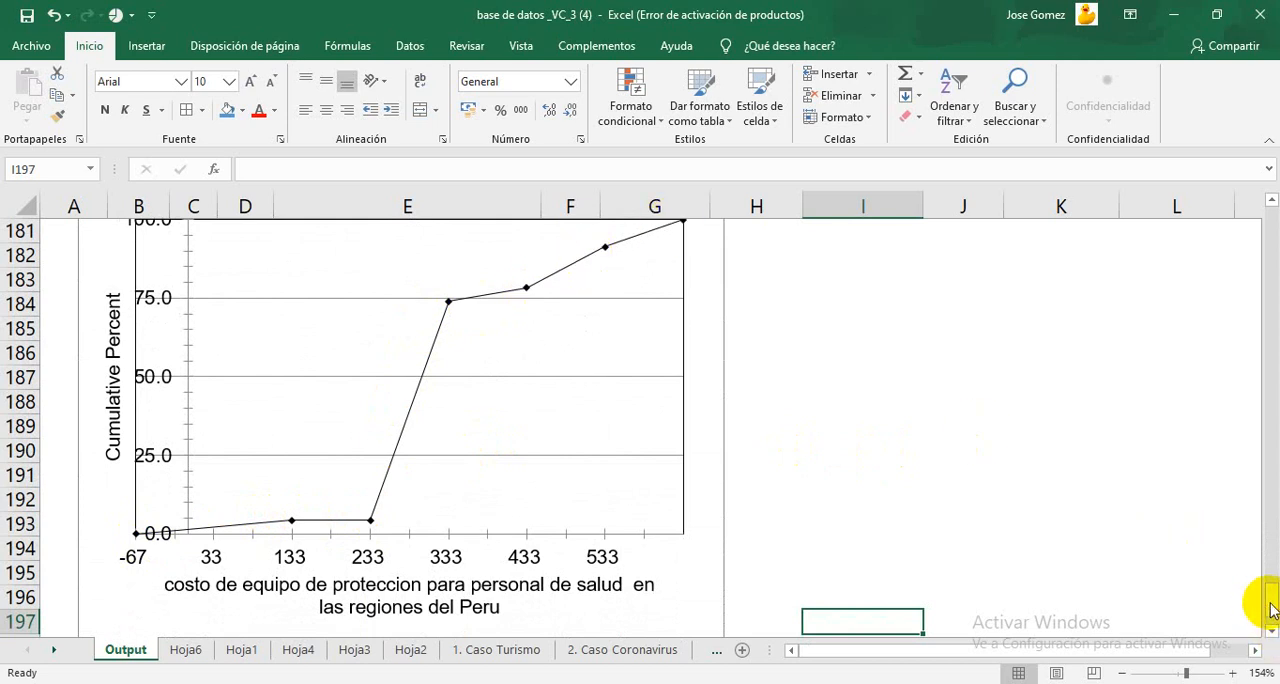
pyautogui.moveTo(1272, 610)
pyautogui.mouseDown()
pyautogui.moveTo(1271, 586)
pyautogui.moveTo(1270, 600)
pyautogui.mouseUp()
pyautogui.click(112, 515)
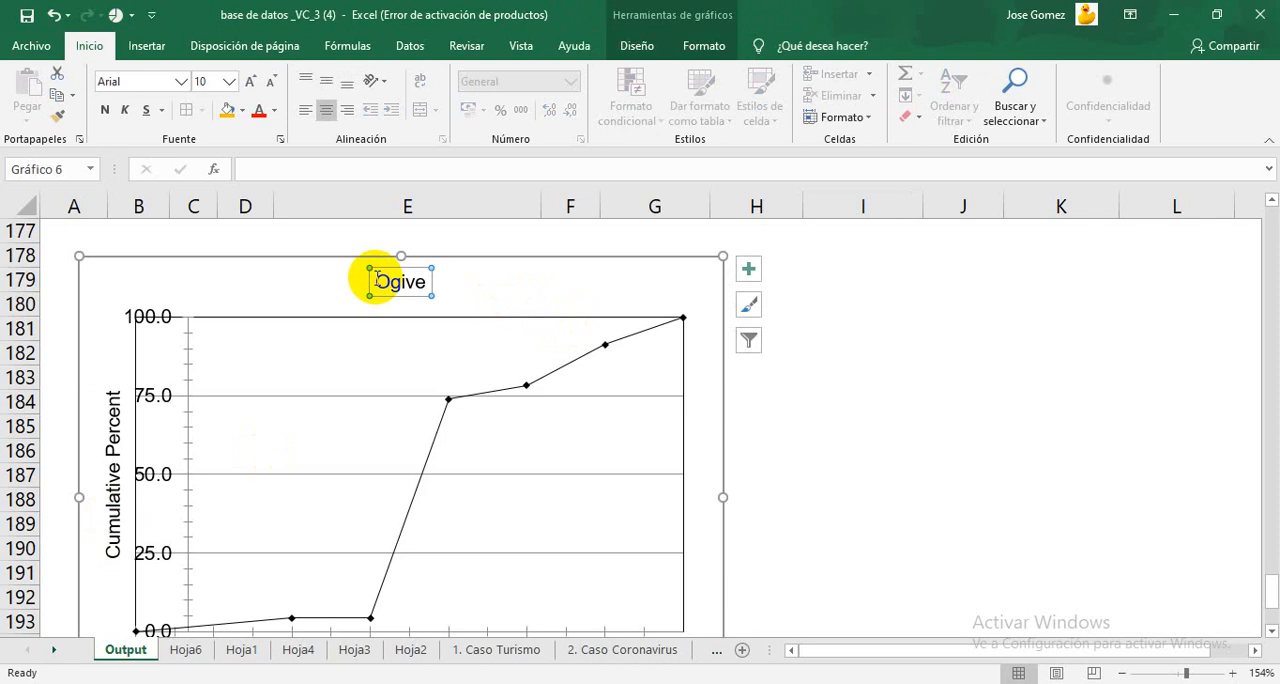
pyautogui.click(1094, 350)
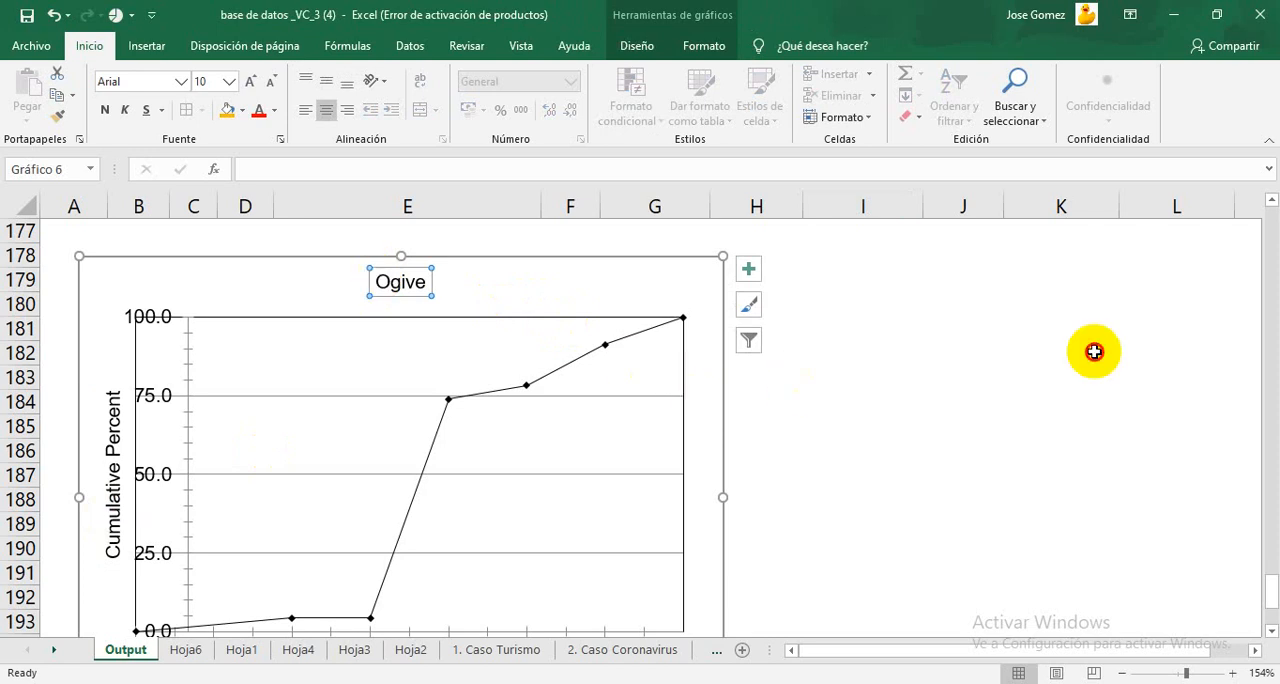